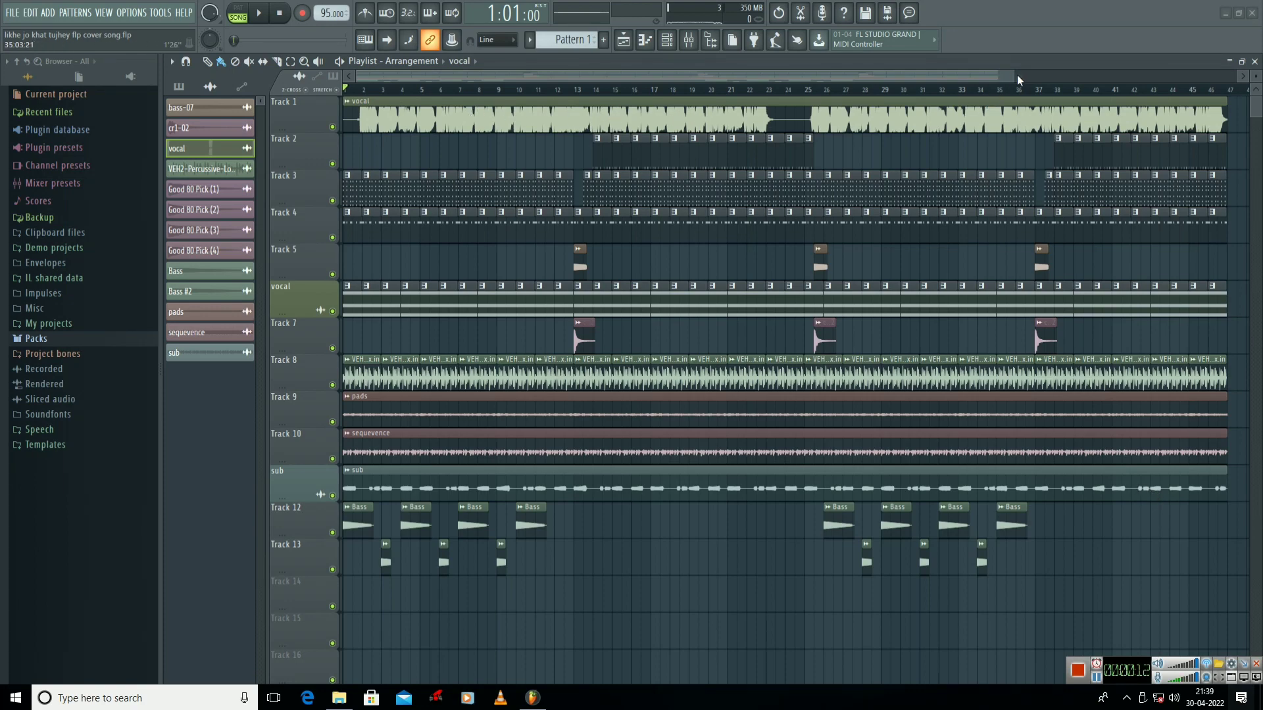
Play the full arrangement in song mode from bar 1 to about bar 22, then stop playback.
left_click_drag(1013, 75, 554, 76)
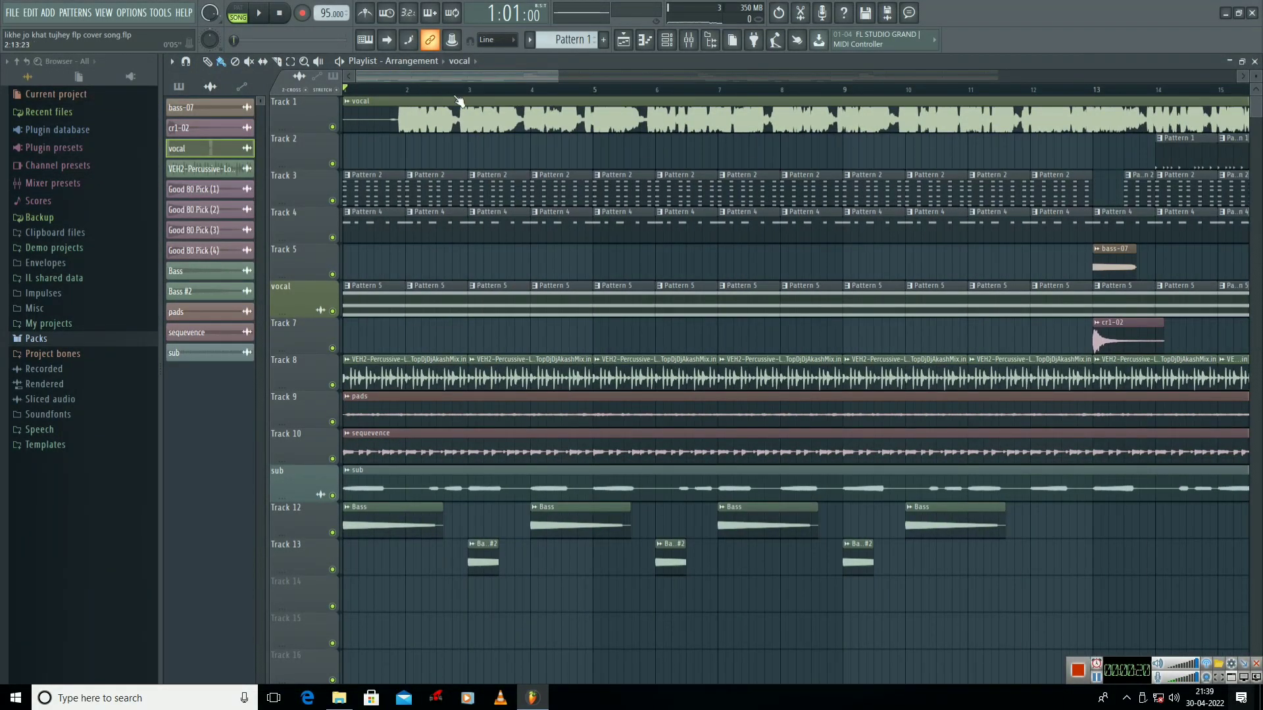
left_click_drag(557, 76, 525, 76)
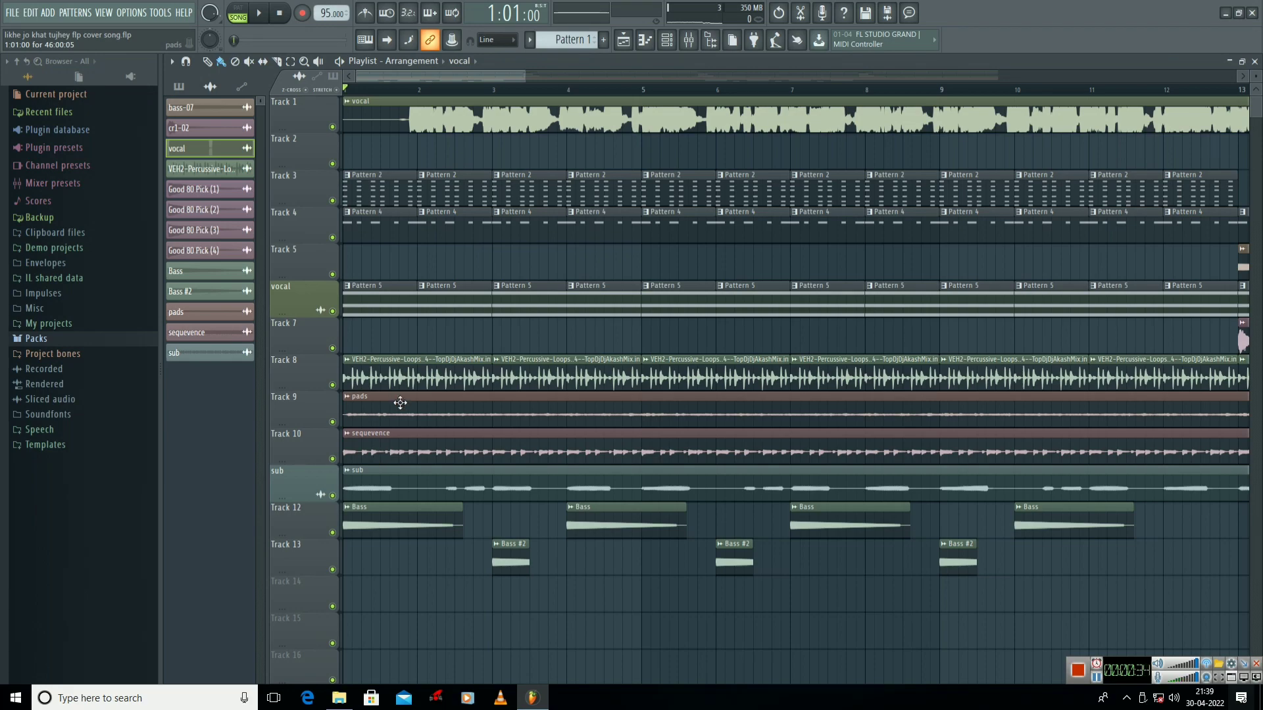
mouse_move(437, 76)
left_mouse_down()
mouse_move(545, 74)
mouse_move(438, 76)
left_mouse_up()
left_click_drag(523, 75, 689, 79)
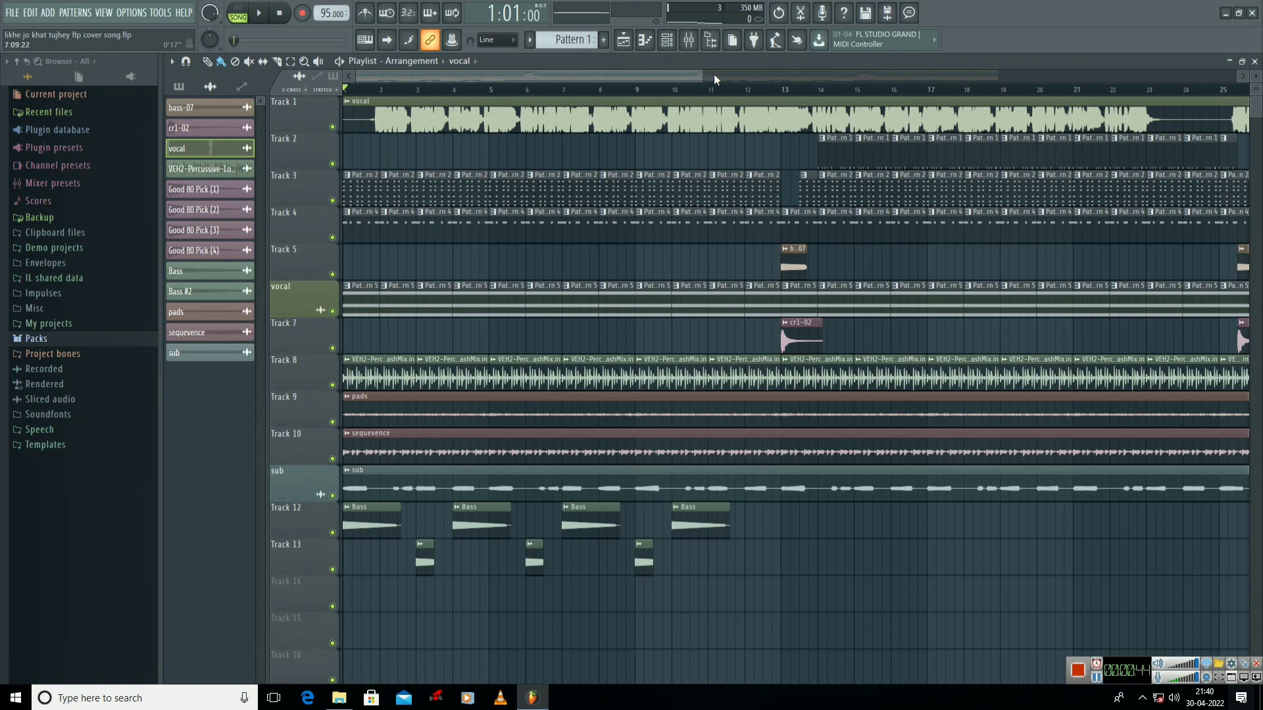
left_click_drag(698, 76, 937, 76)
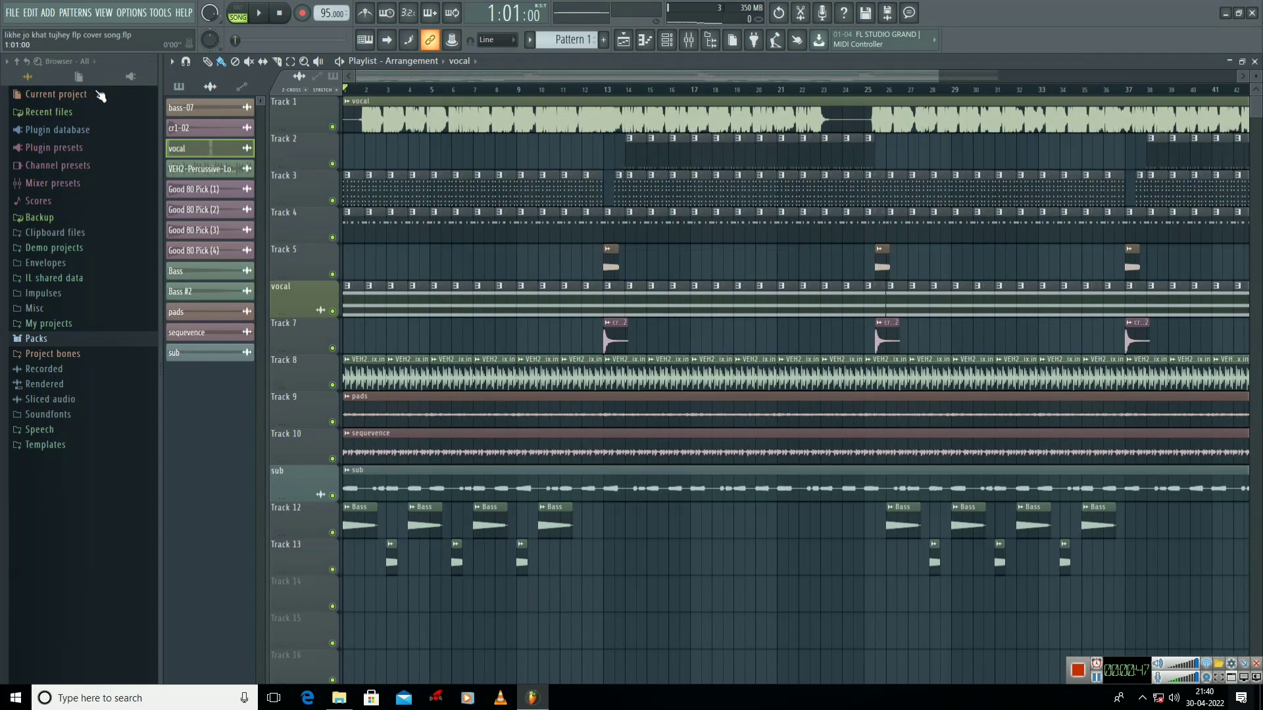
left_click(261, 14)
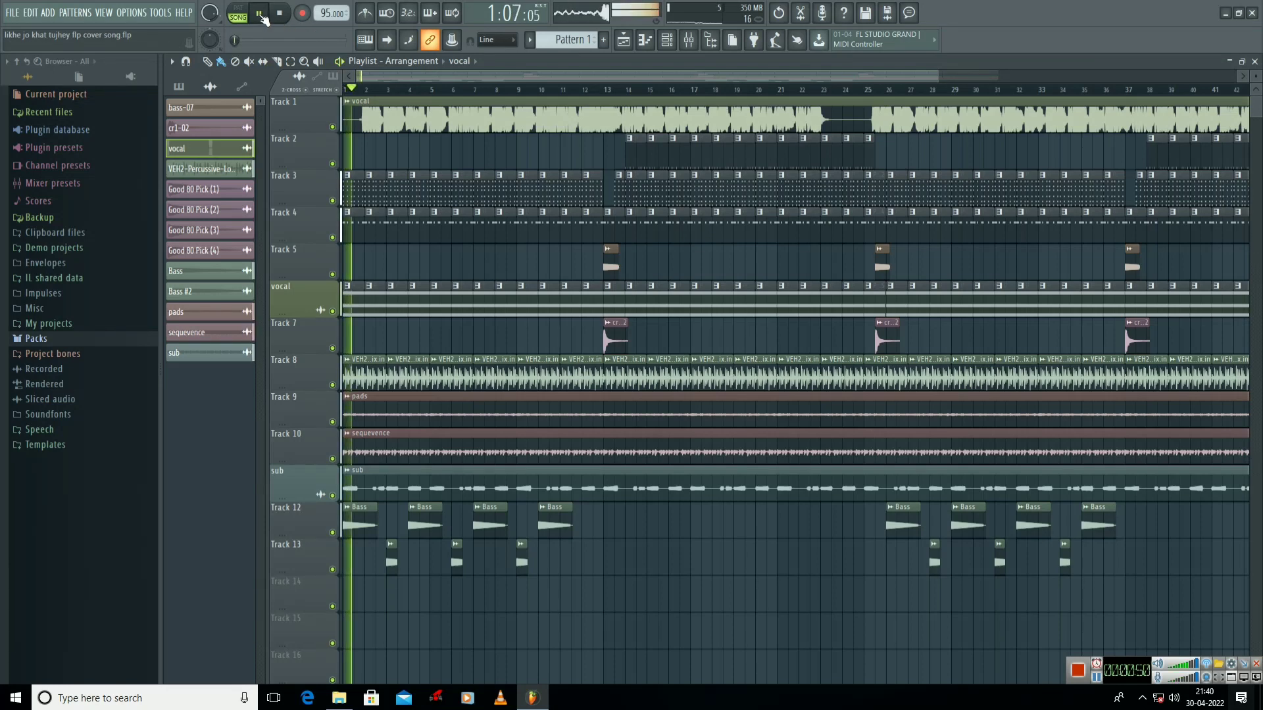
left_click_drag(940, 76, 753, 77)
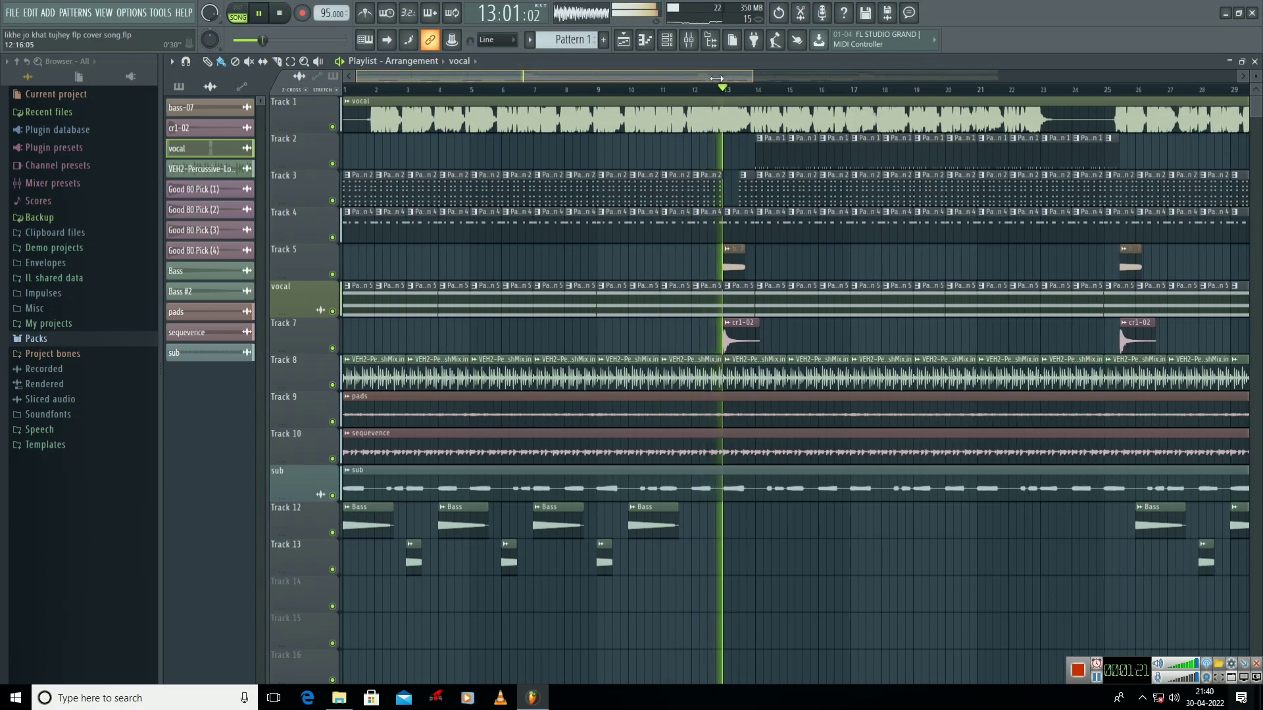
scroll(595, 79, "up", 2)
left_click_drag(550, 76, 709, 77)
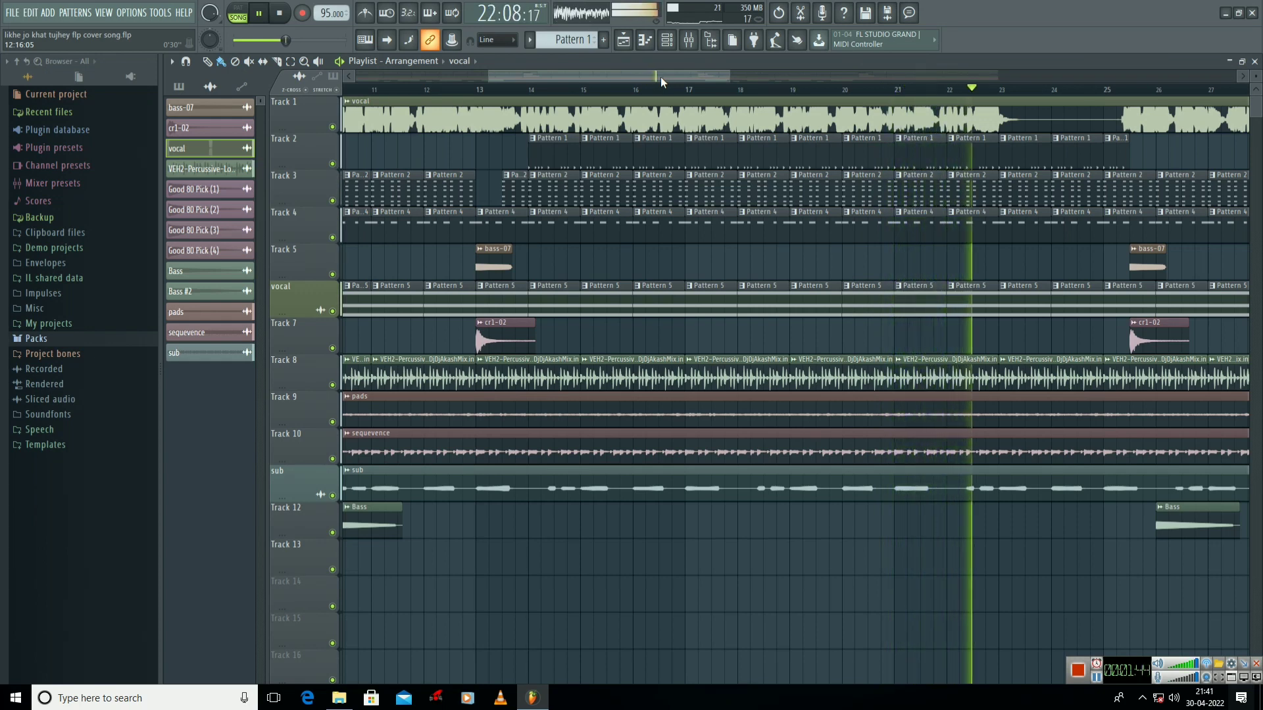
key("space")
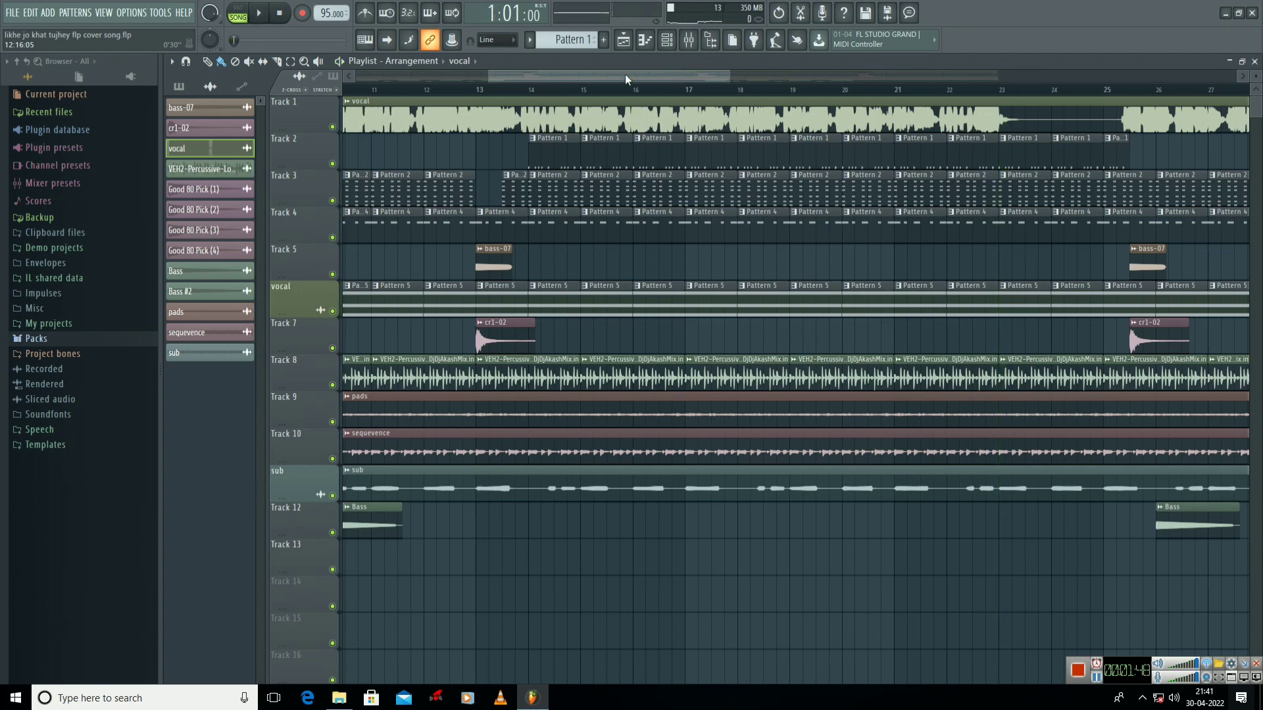
Solo the vocal on Track 1 and play it from the start with the metronome on.
left_click_drag(623, 74, 449, 69)
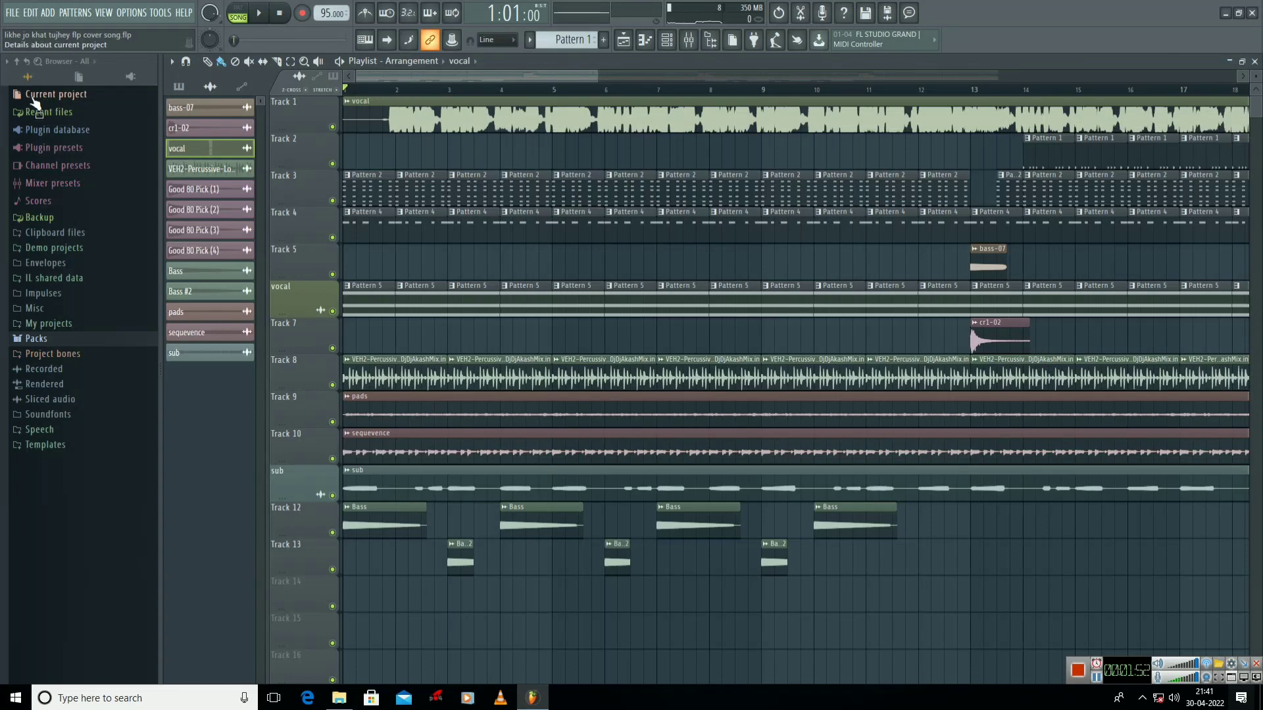
left_click(332, 127, "ctrl")
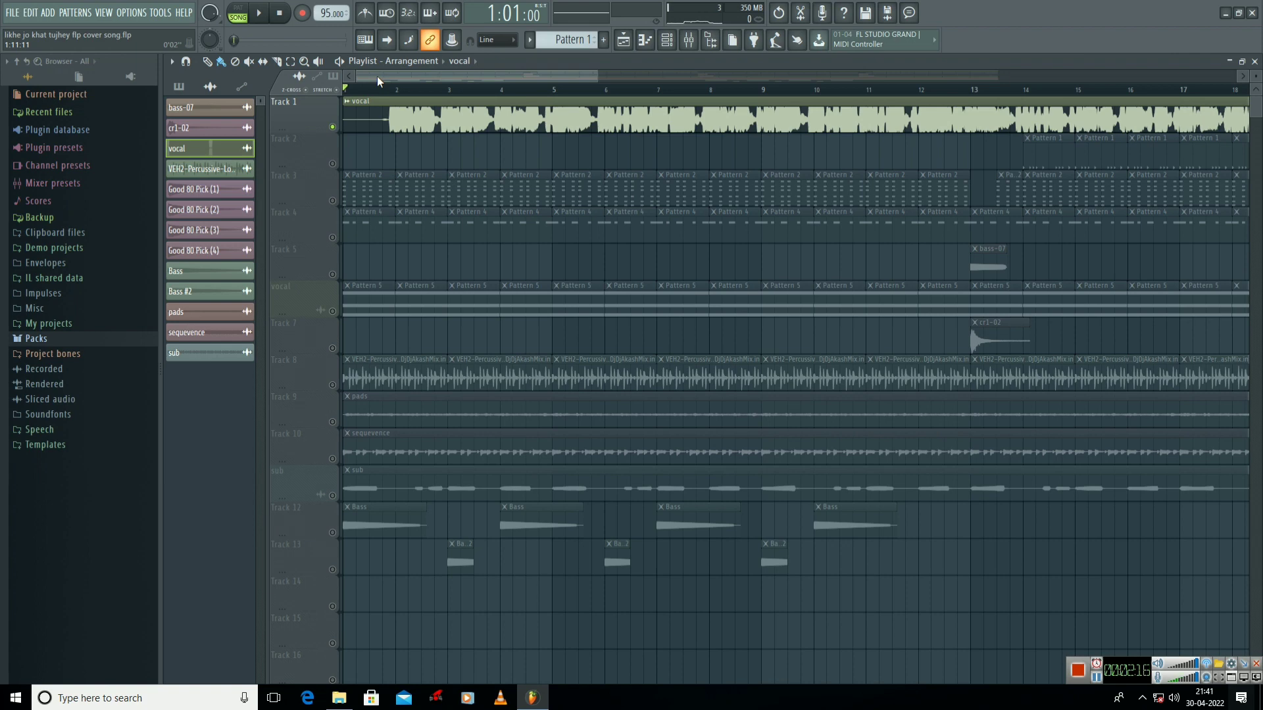
left_click(365, 20)
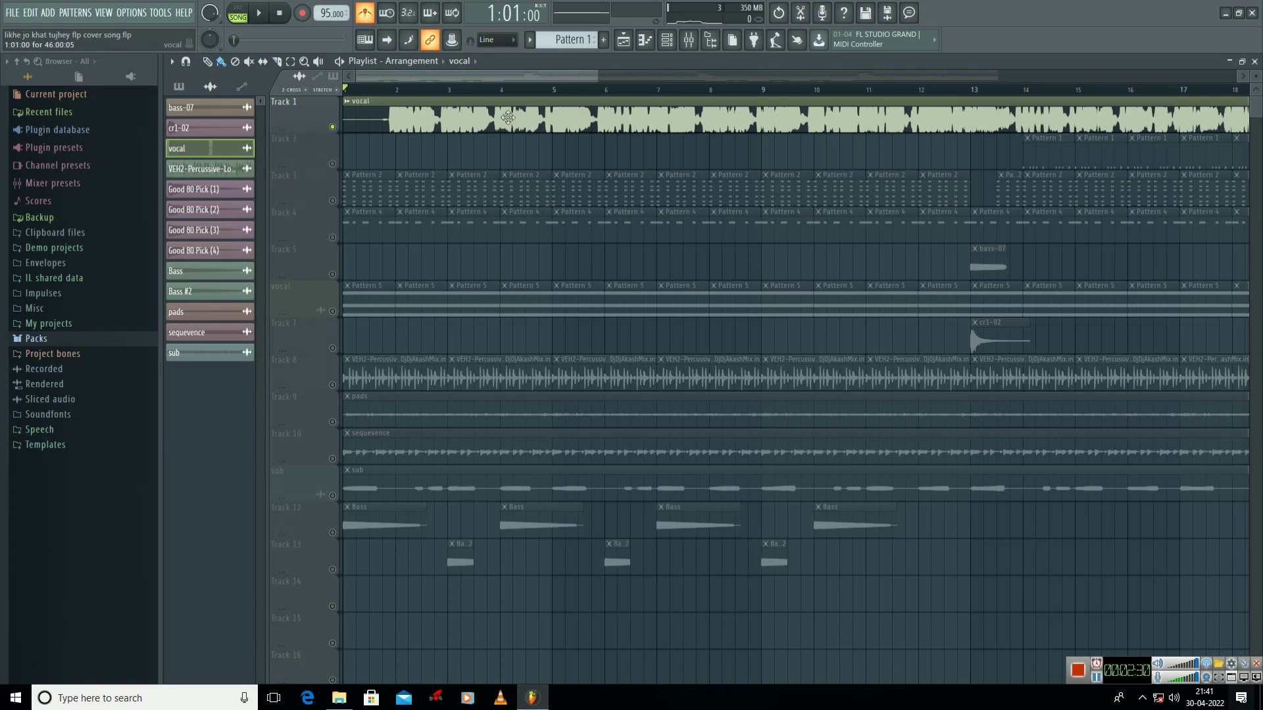
left_click(263, 18)
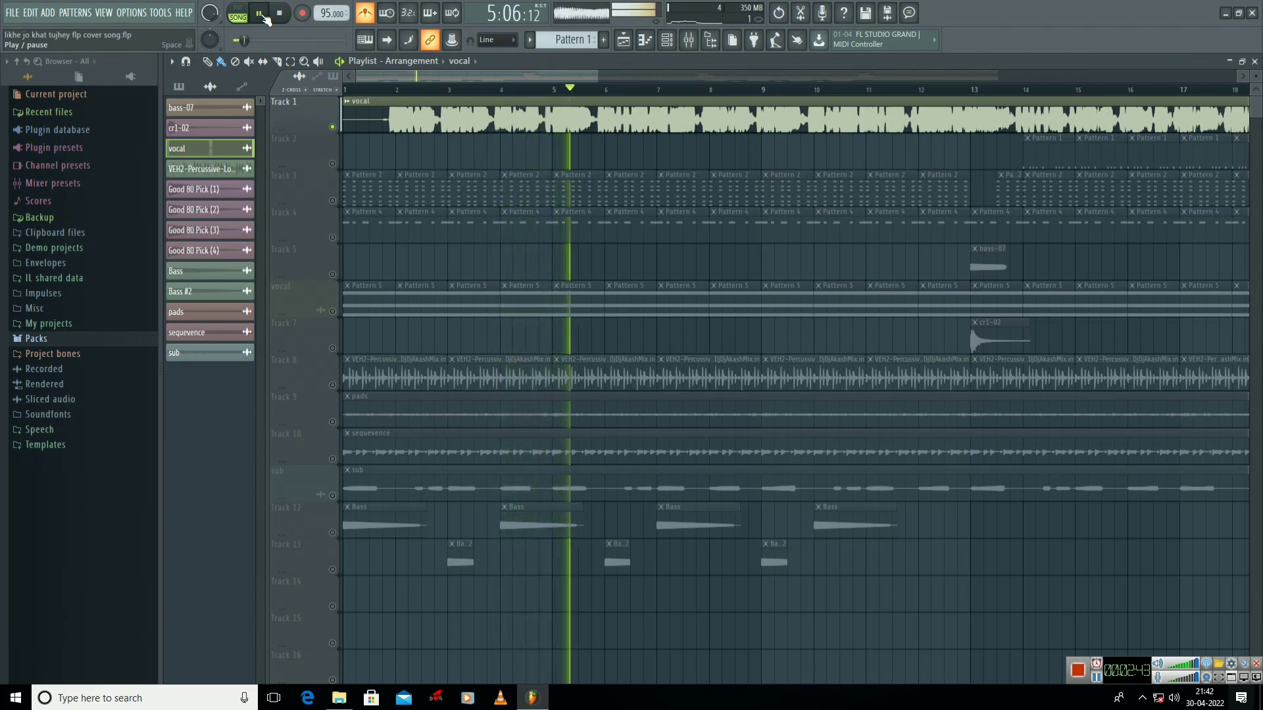
key("space")
key("space")
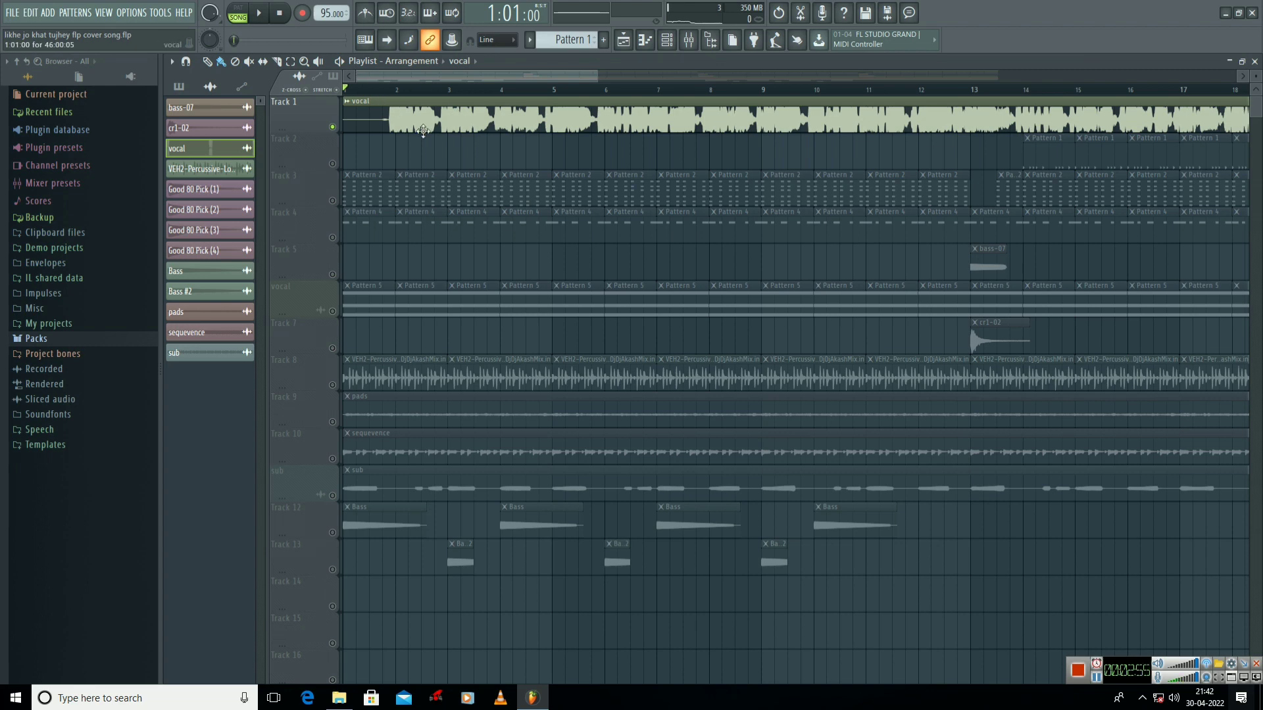
Solo Track 3 and audition its Pattern 2 chords in the piano roll, then return to the playlist.
left_click(355, 198)
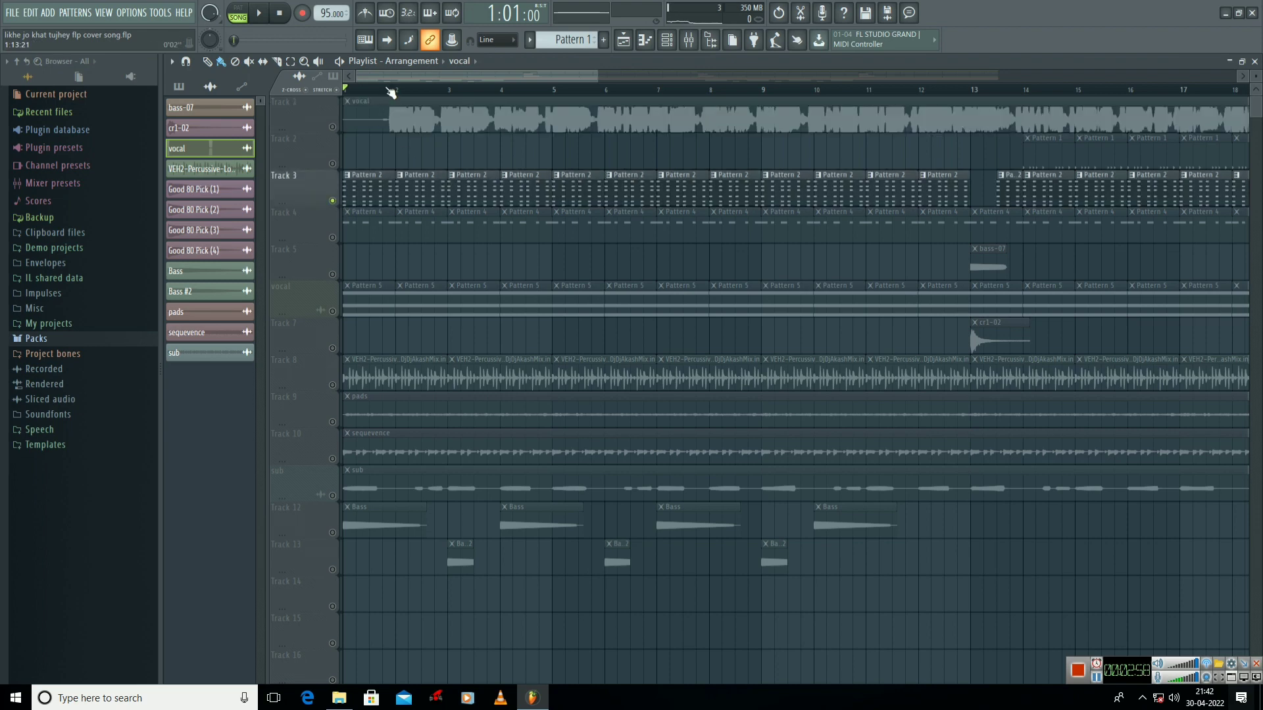
left_click(369, 192)
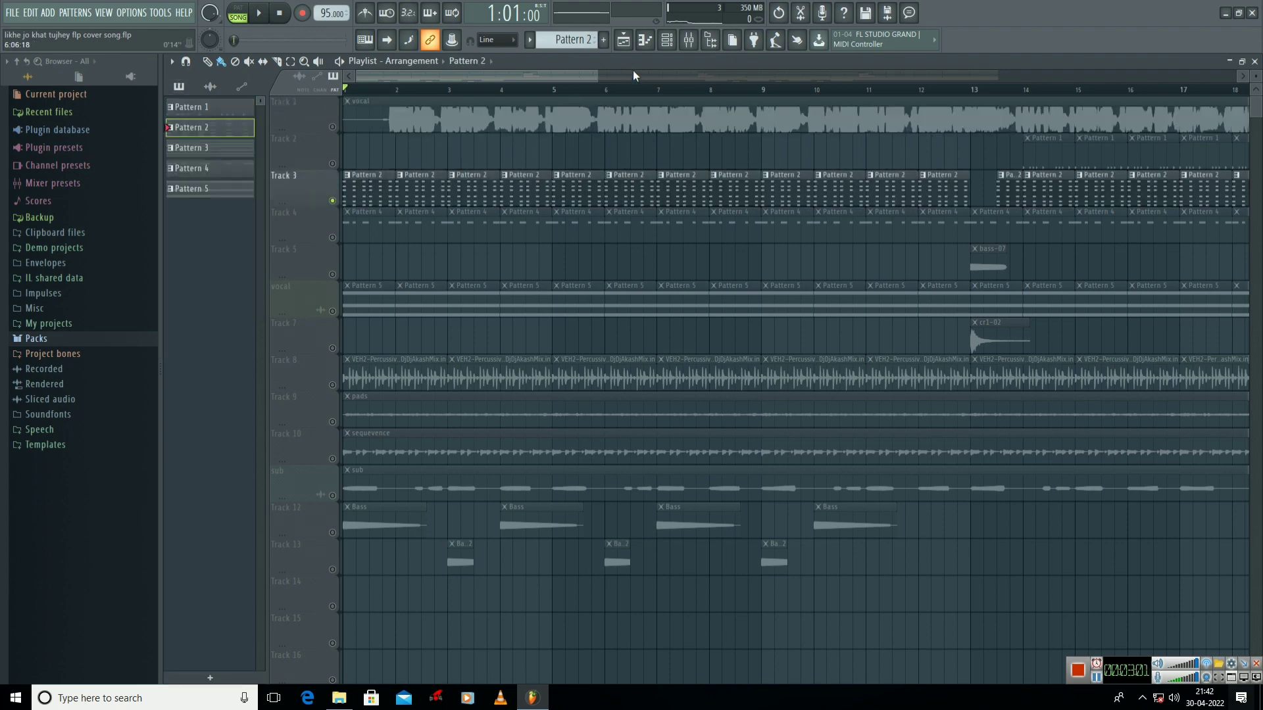
double_click(365, 196)
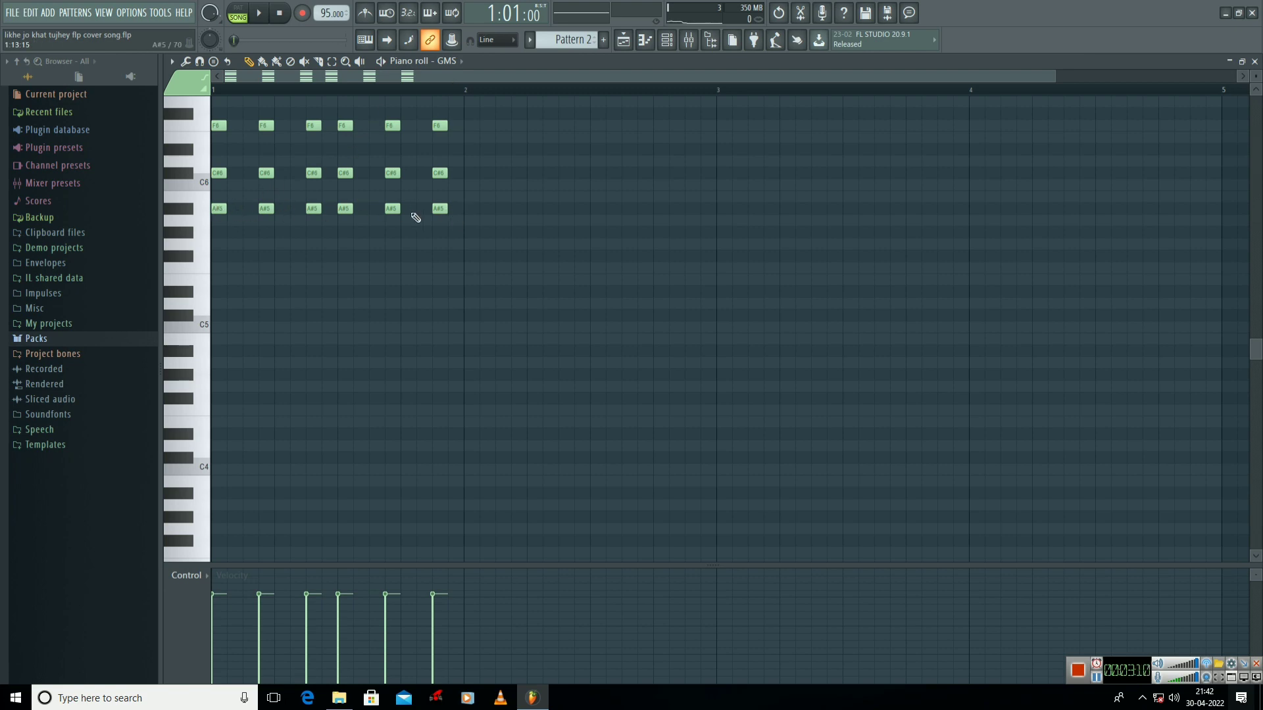
key("space")
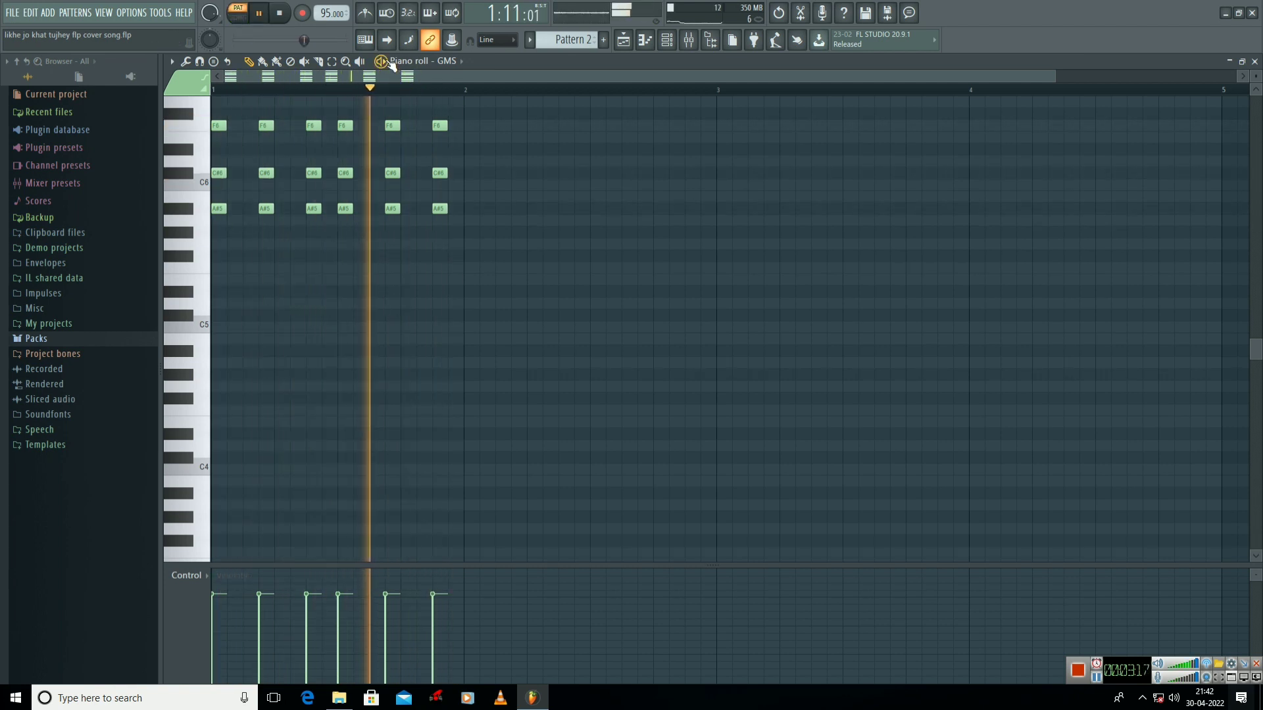
key("space")
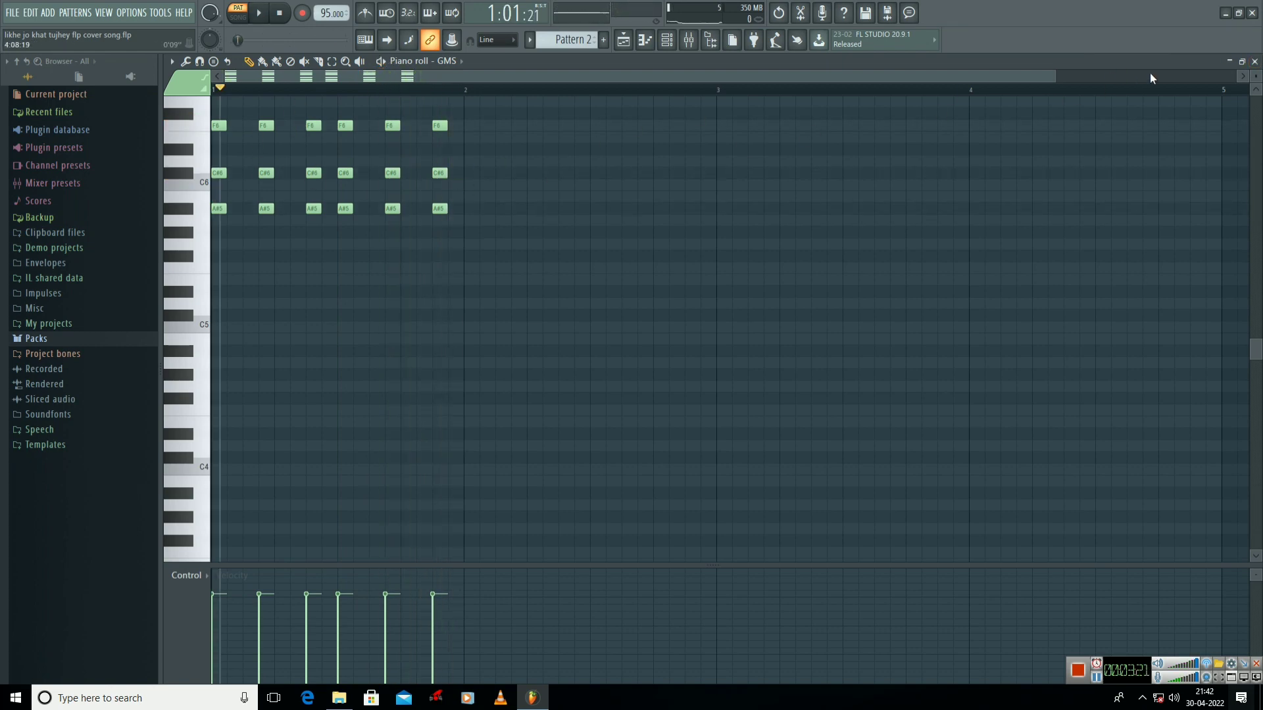
left_click(1254, 61)
key("F6")
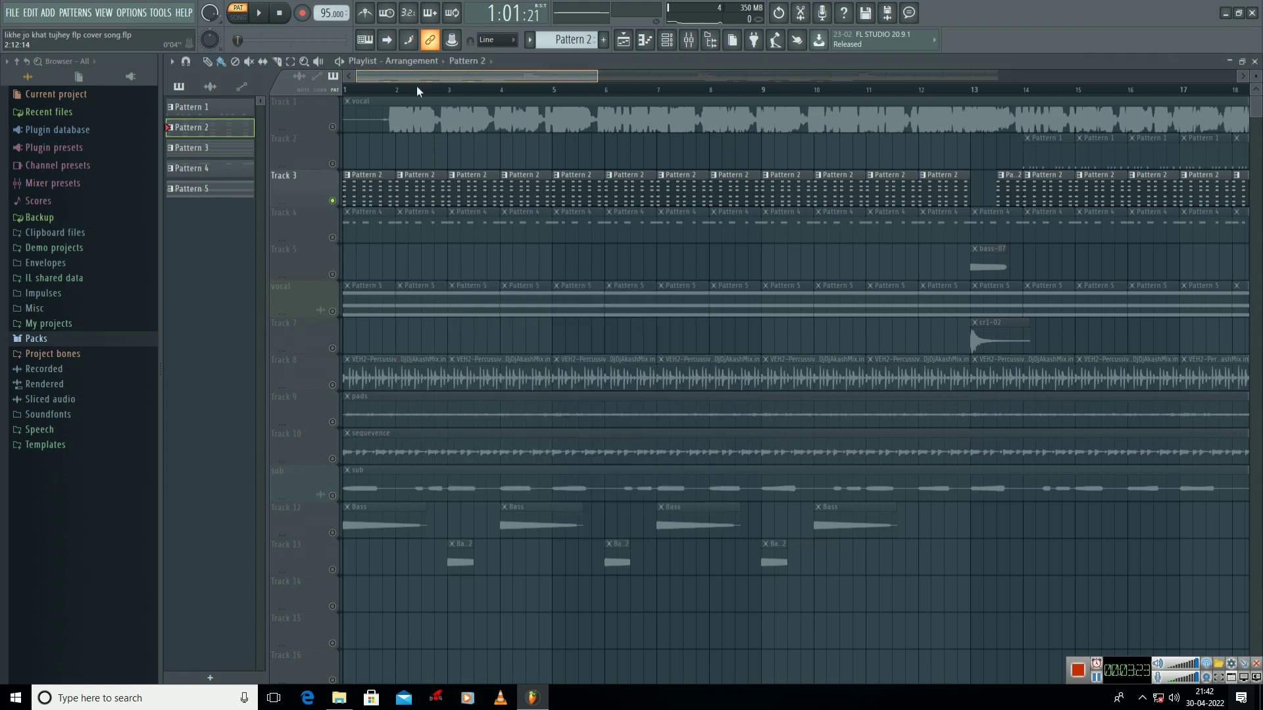
Play Track 4 solo in song mode, adding Track 3 during playback.
key("l")
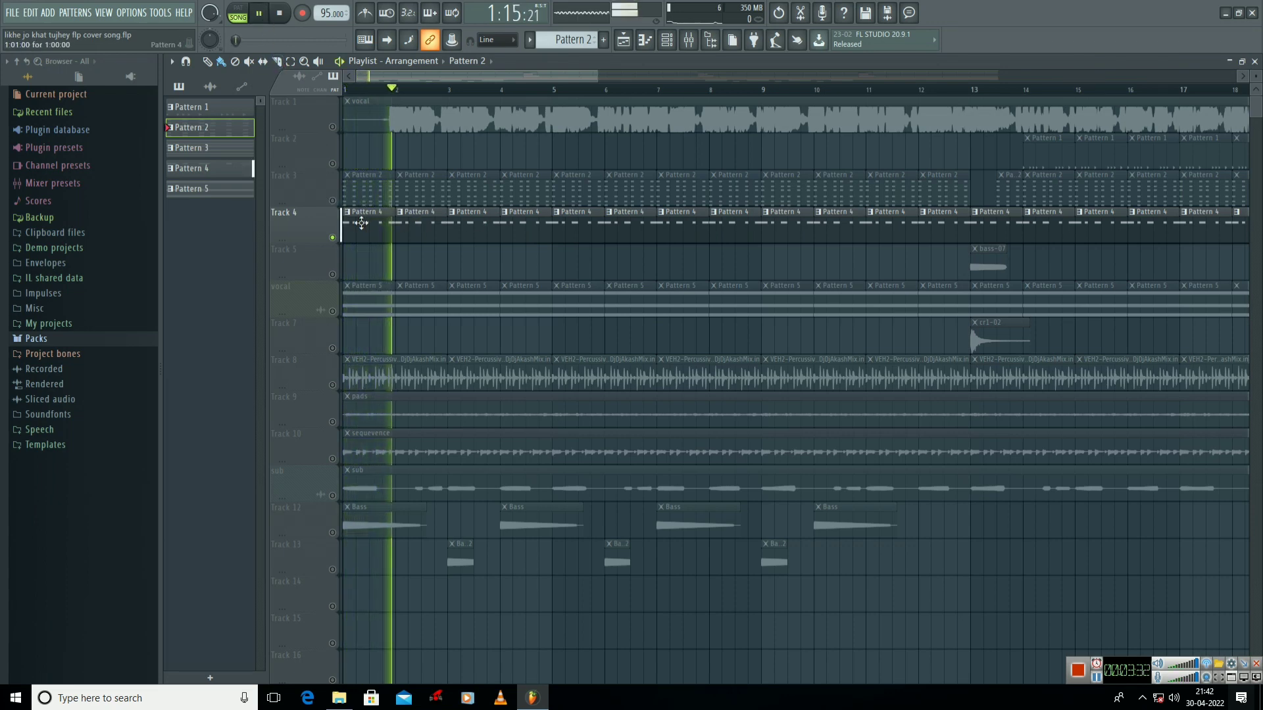
left_click(332, 201)
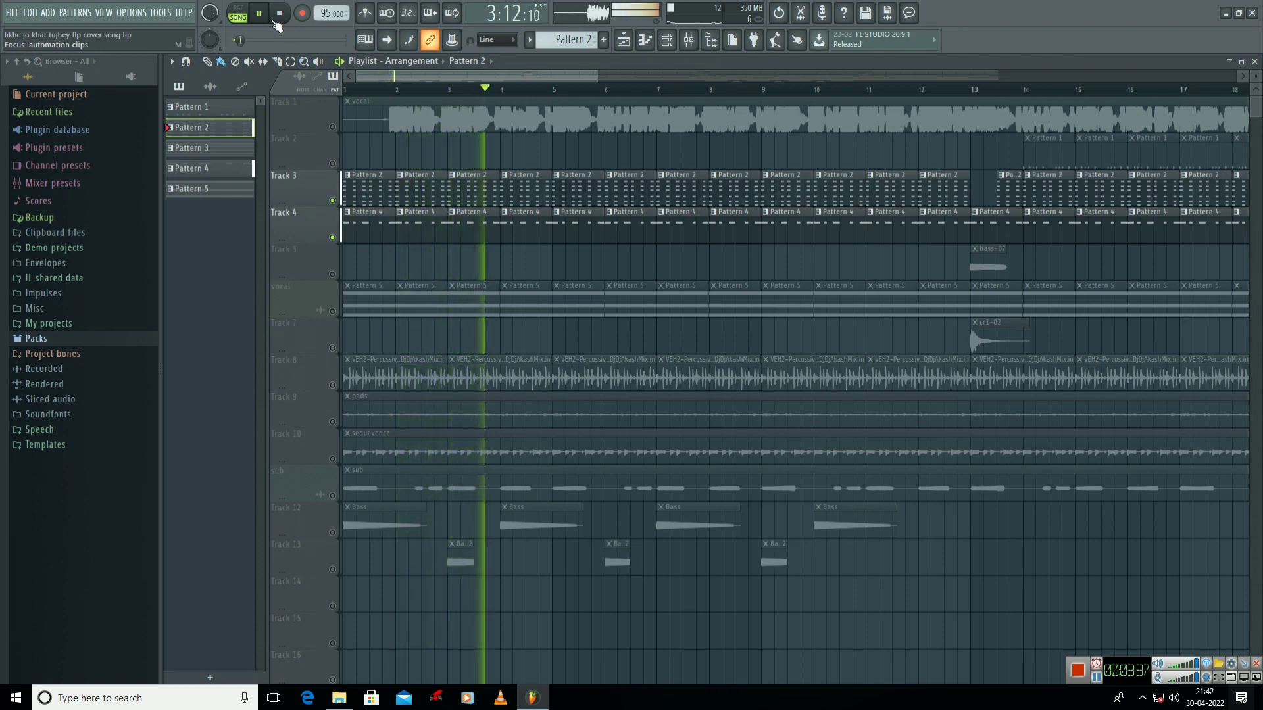
key("space")
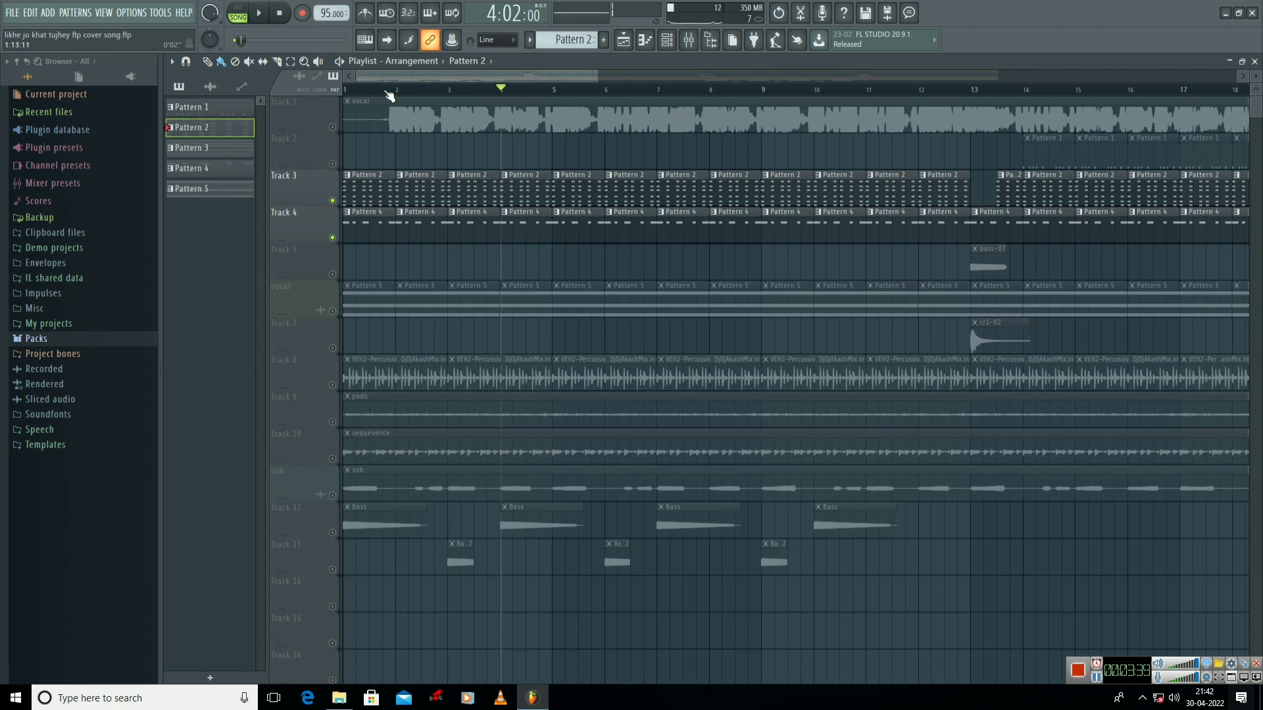
Unmute the Track 1 vocal and play it with Tracks 3 and 4 from just before bar 2.
left_click(382, 89)
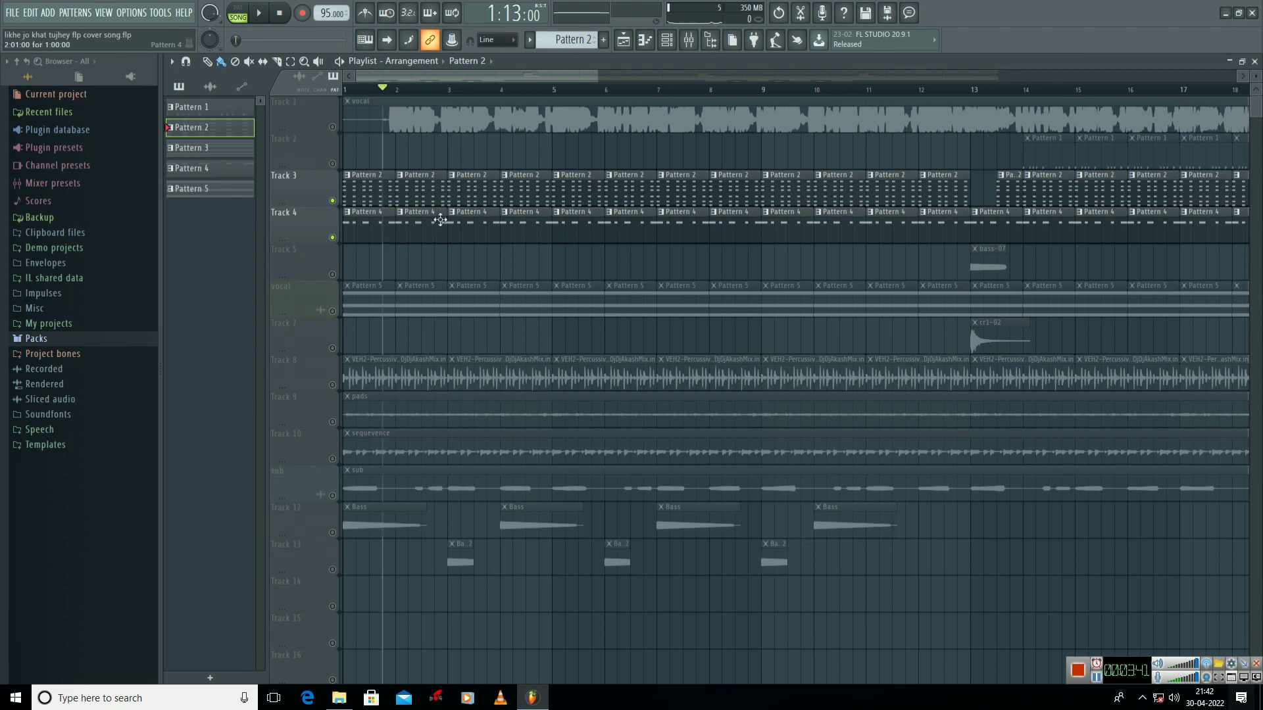
left_click(332, 127)
left_click(261, 14)
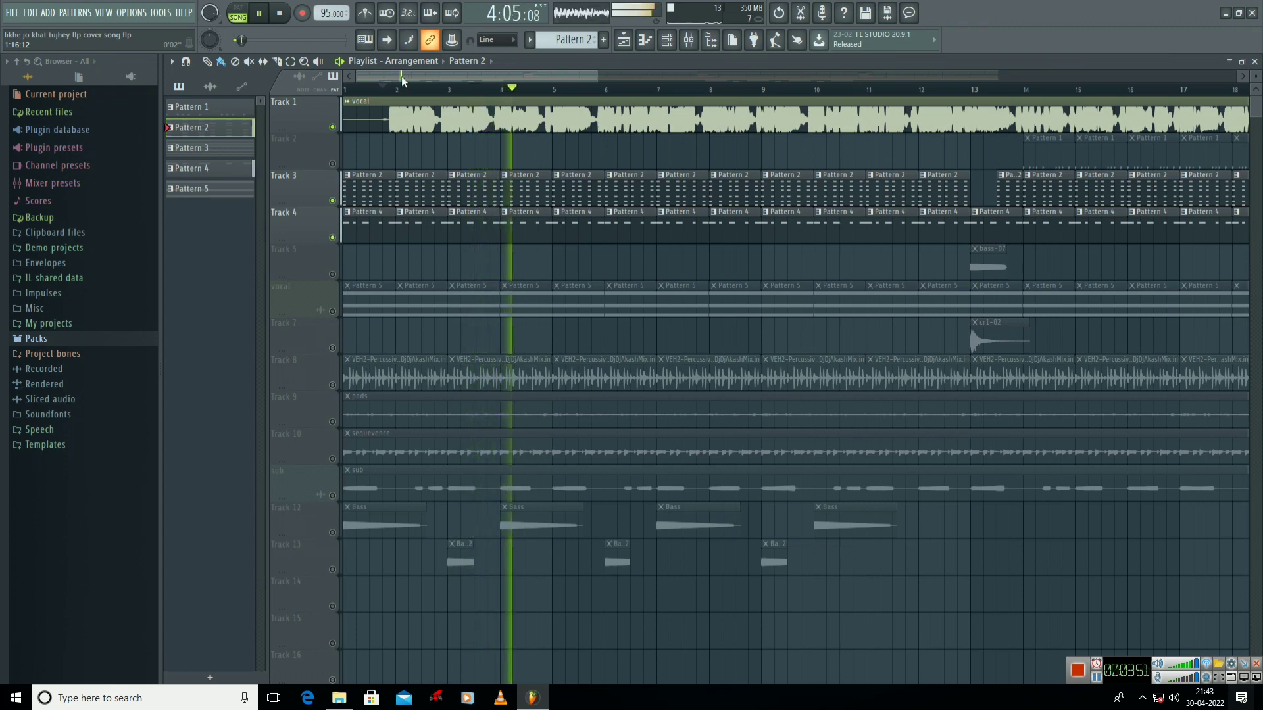
left_click(262, 17)
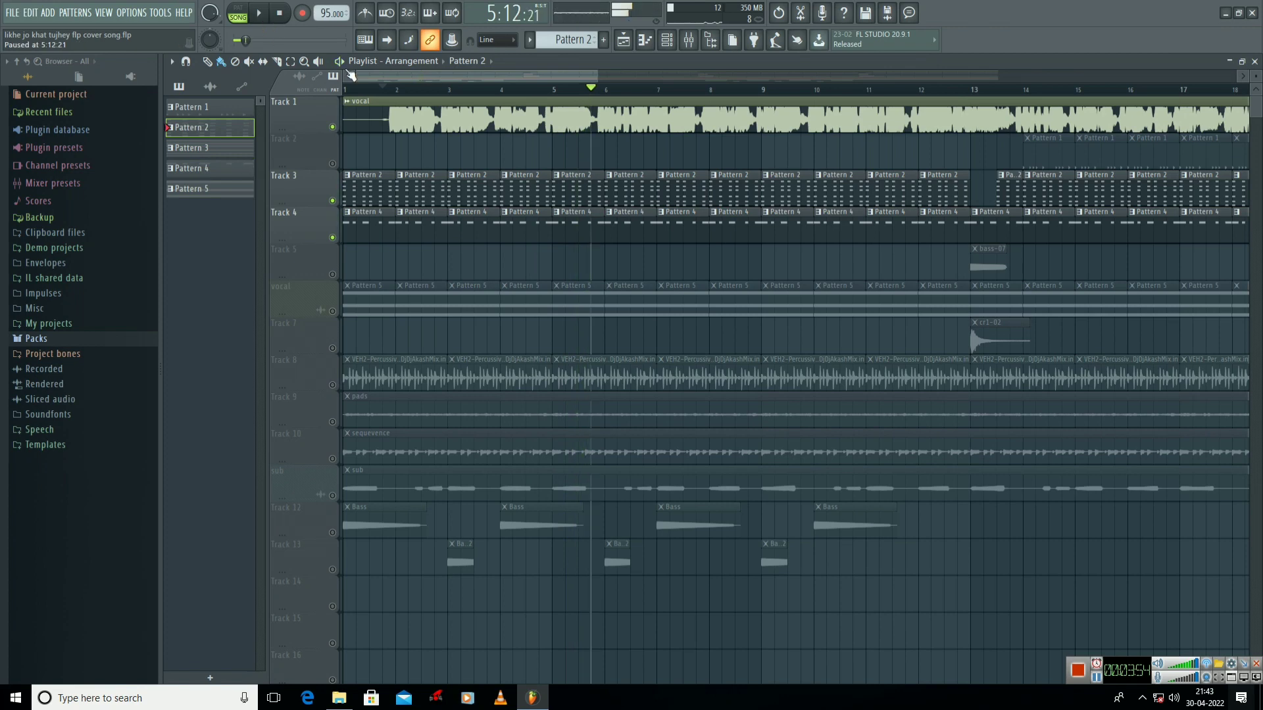
key("space")
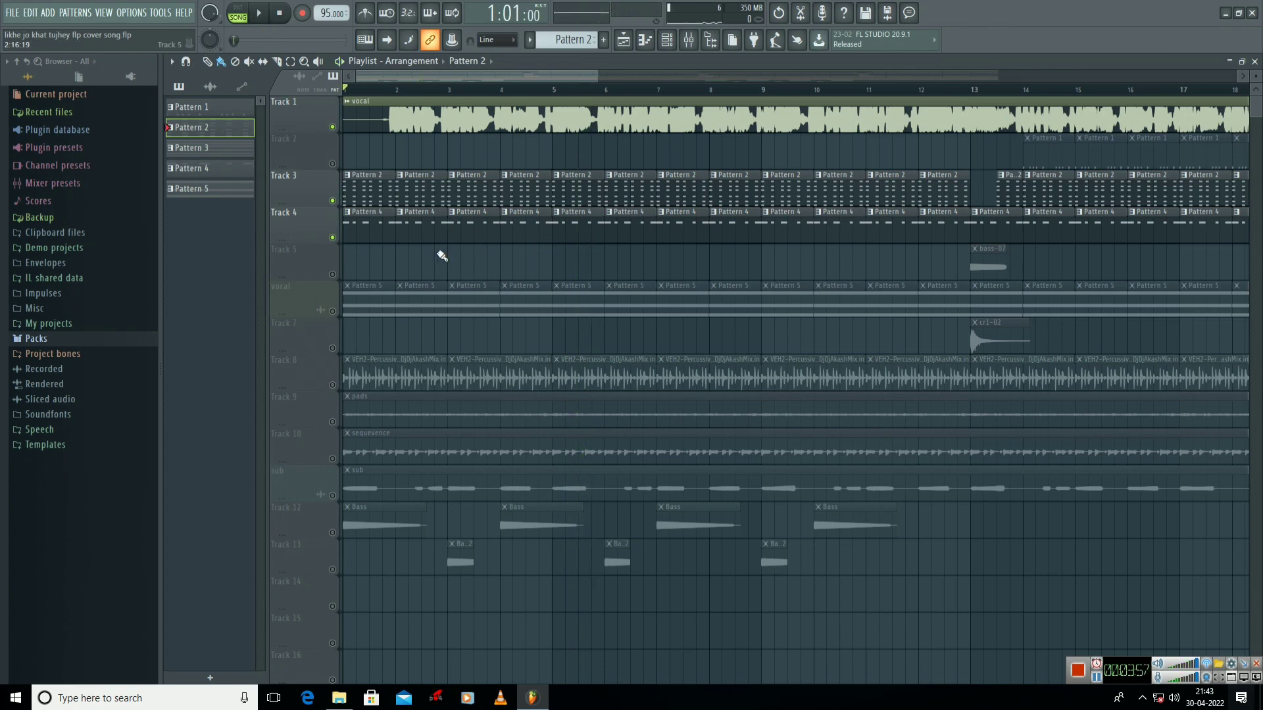
Solo the track holding Pattern 5 and audition its sustained chord in the piano roll, then return to the playlist.
left_click(334, 313, "ctrl")
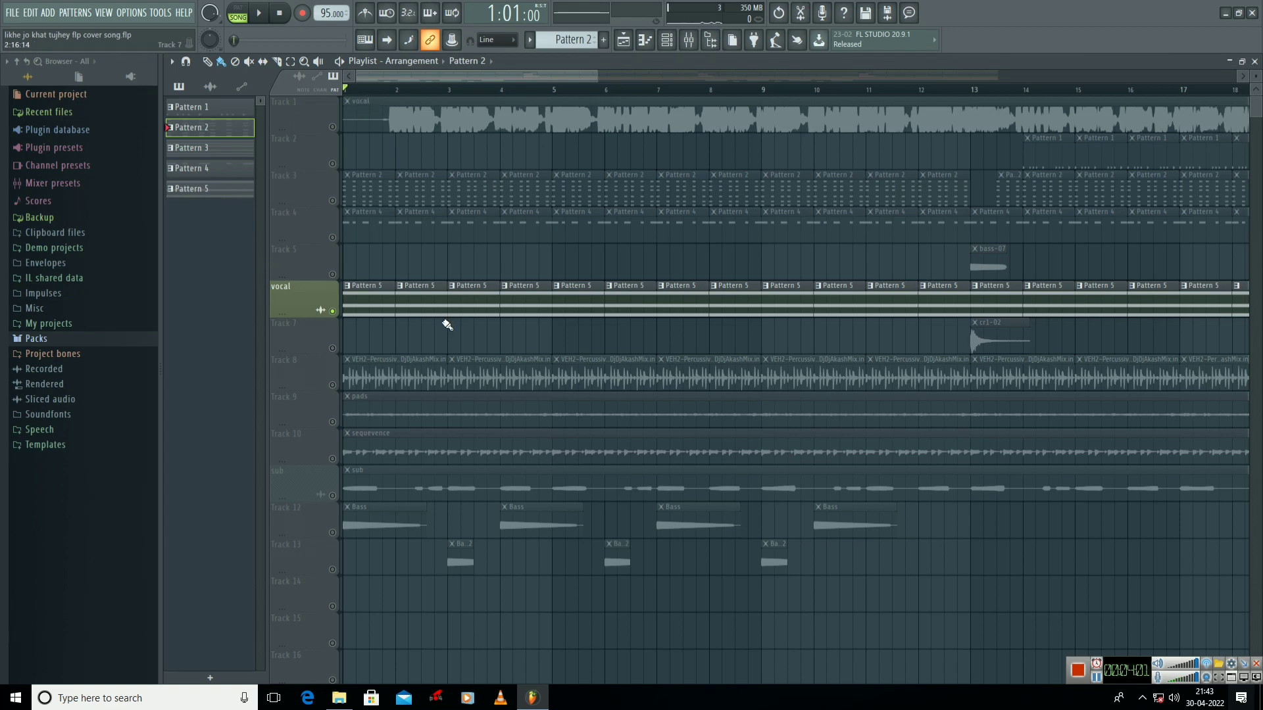
double_click(361, 290)
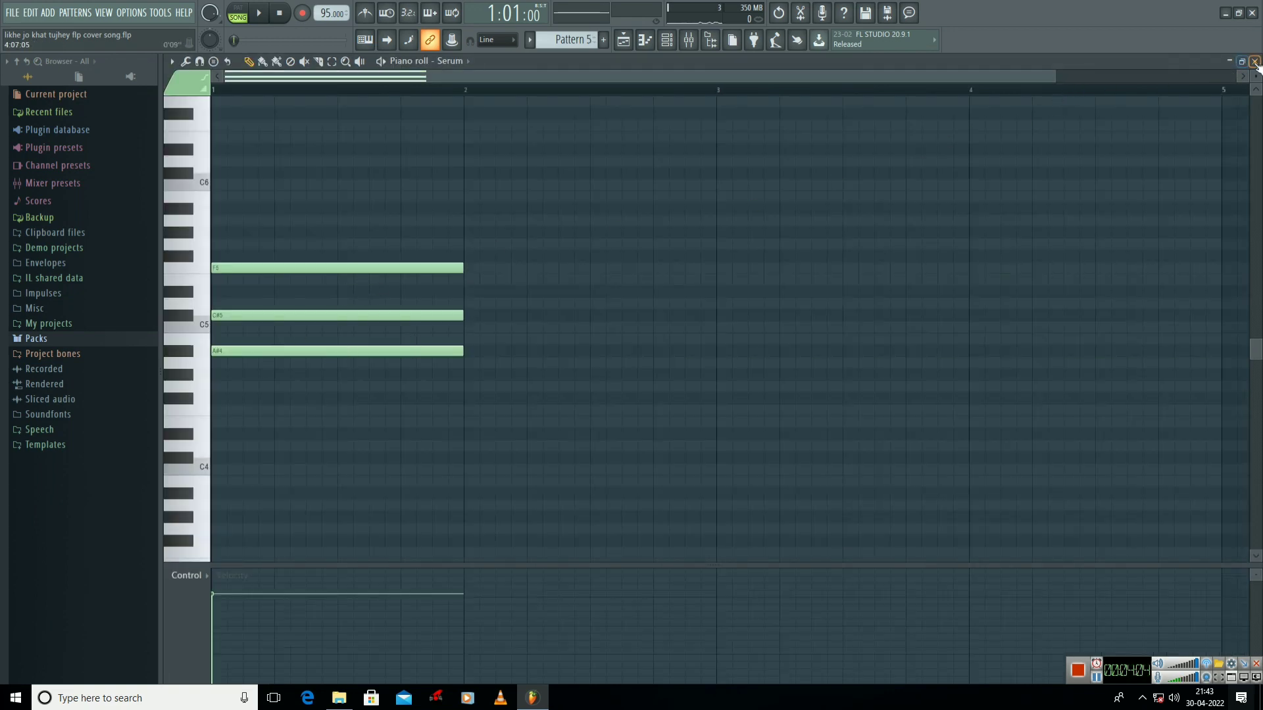
key("space")
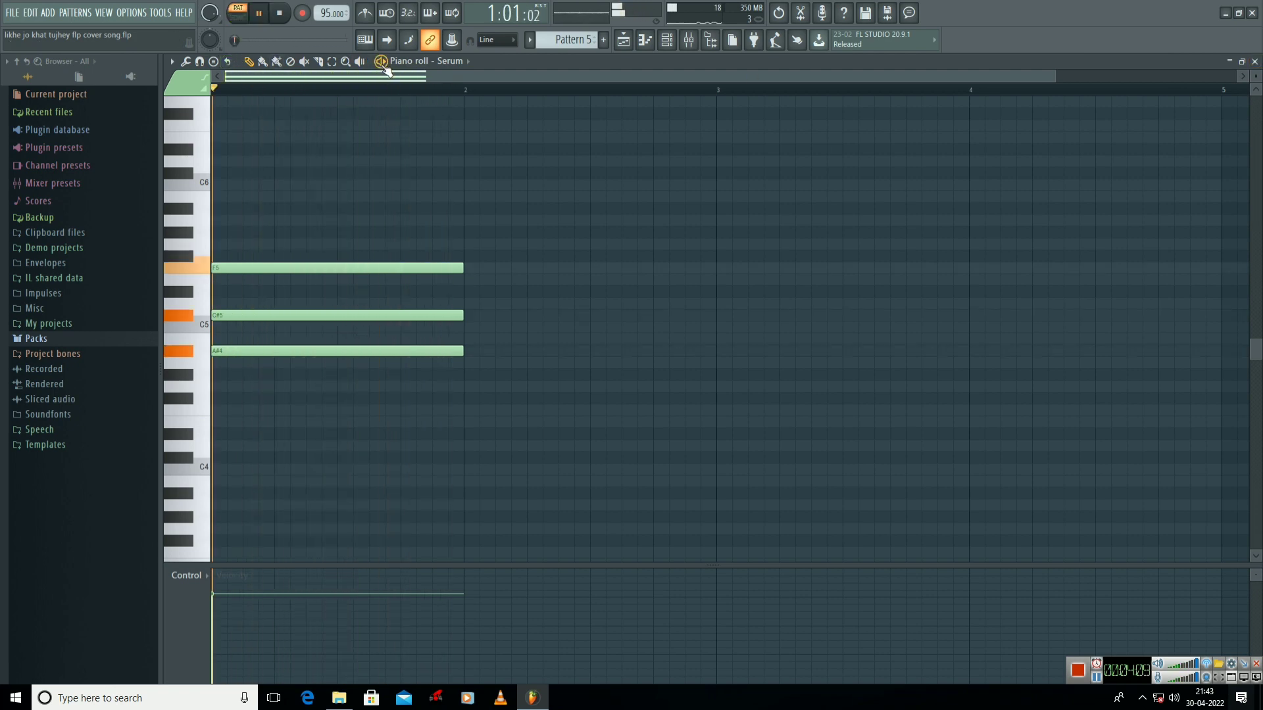
key("space")
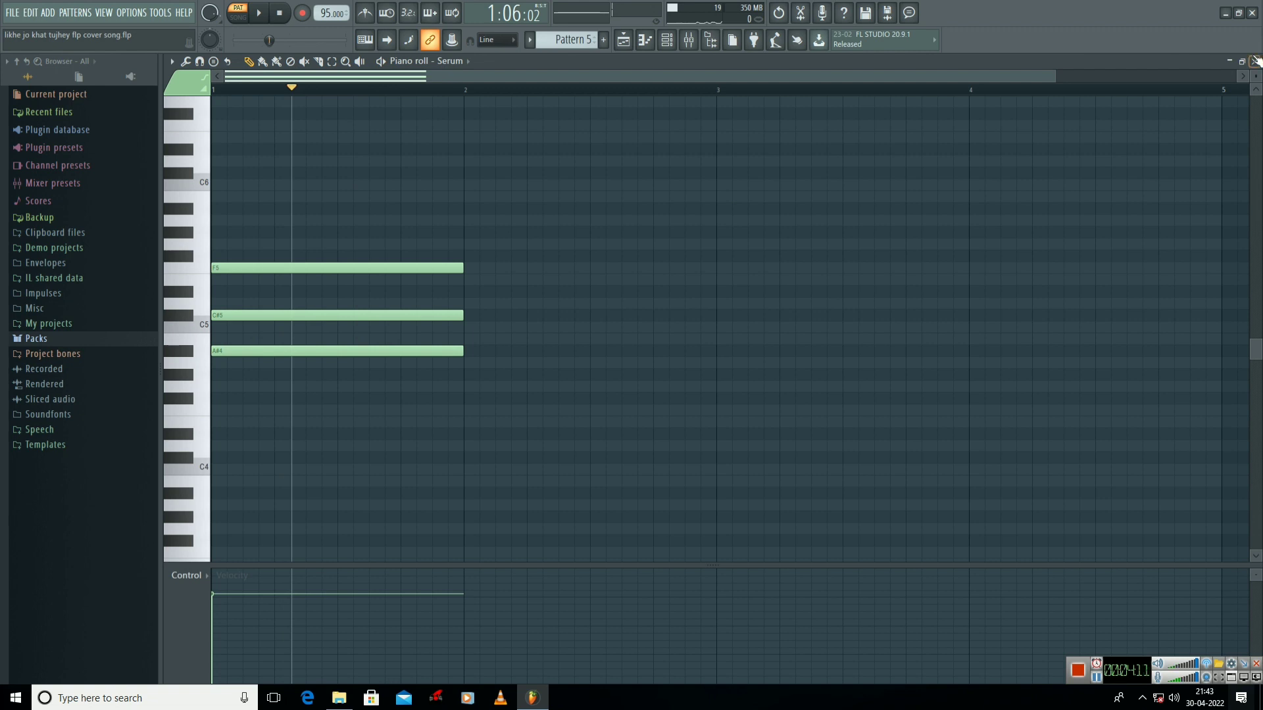
left_click(1254, 60)
key("F6")
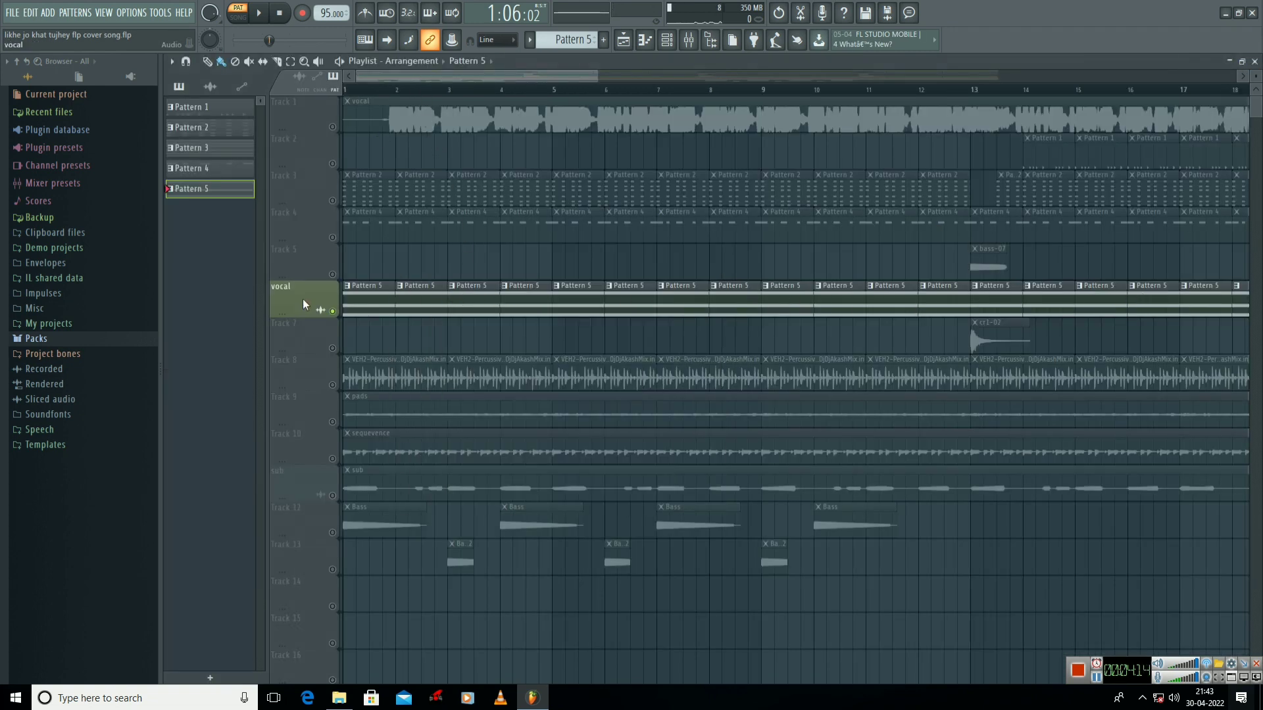
Unmute the Track 1 vocal and play it together with the Pattern 5 track in song mode.
left_click(333, 127)
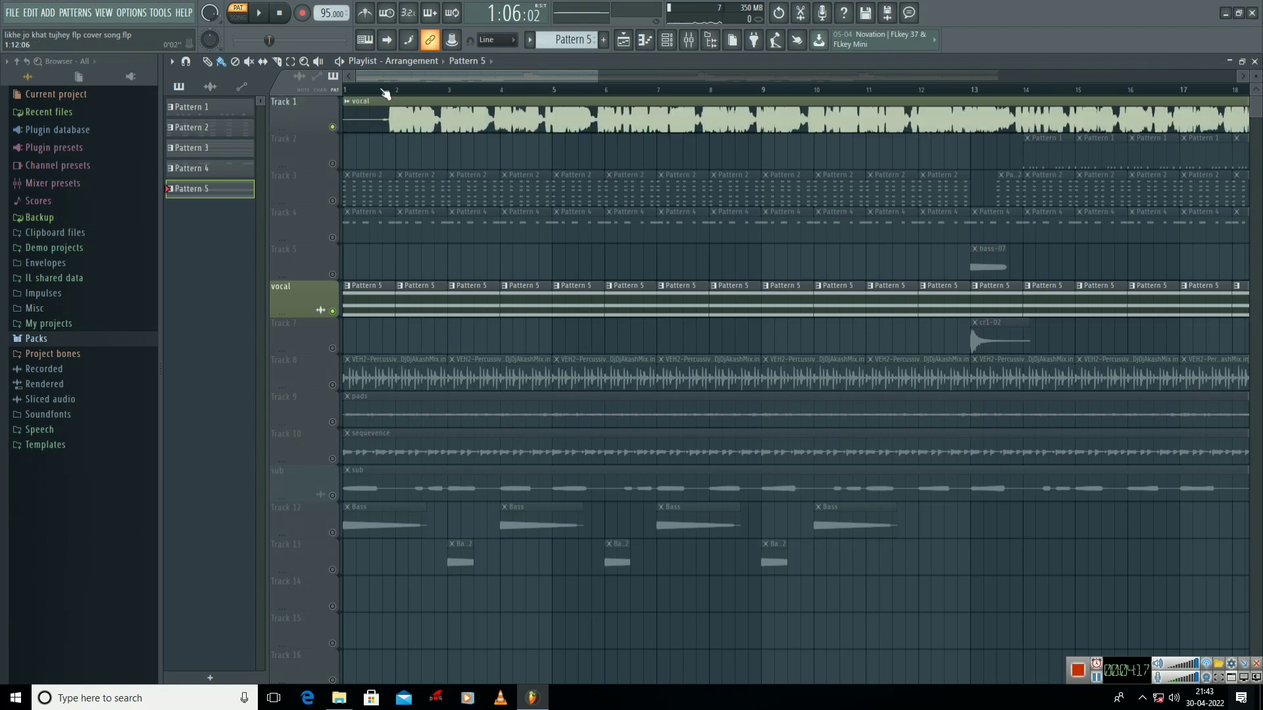
left_click(238, 17)
left_click(258, 14)
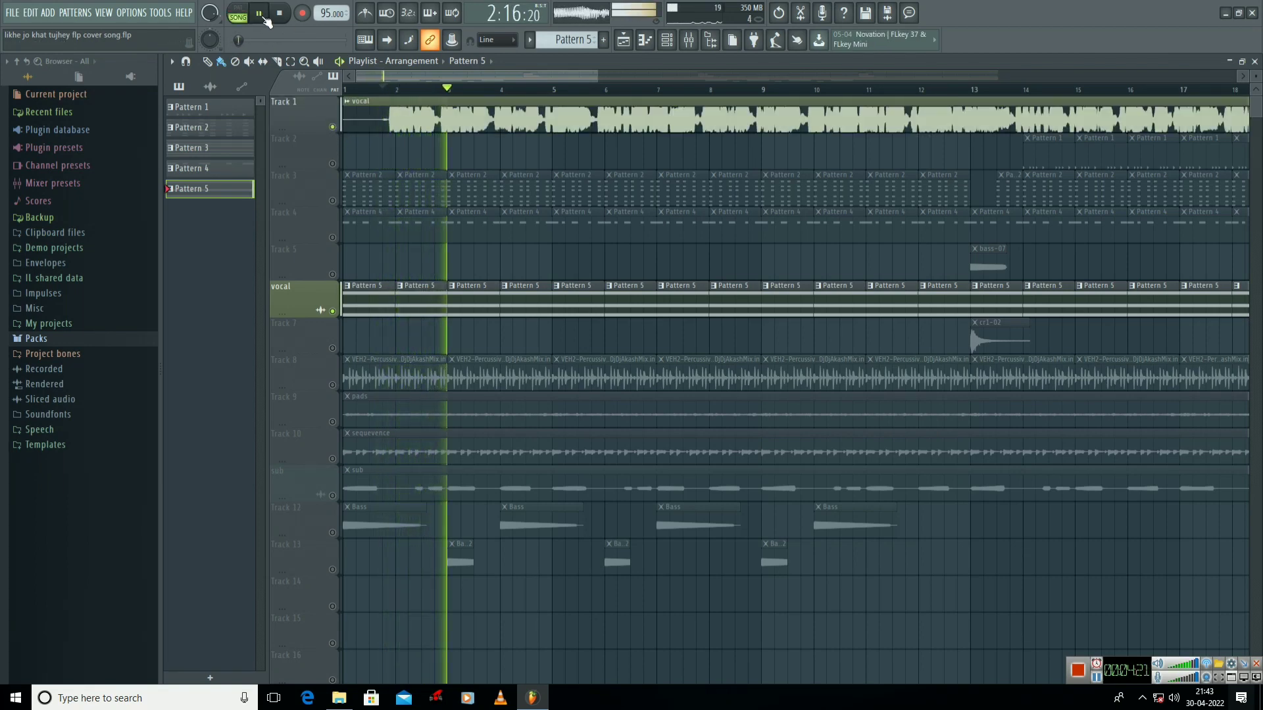
left_click(261, 15)
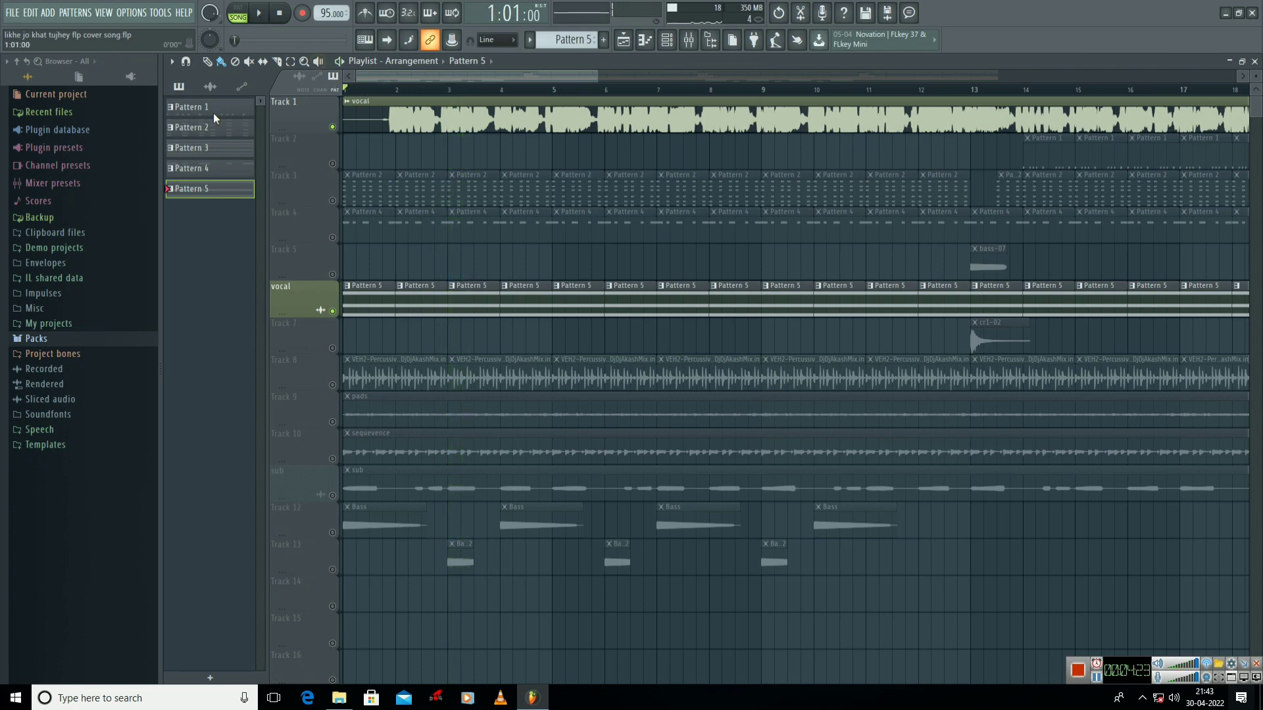
Solo Track 8, inspect the percussive loop's sample settings and play the track alone in song mode.
left_click(332, 385, "ctrl")
double_click(378, 372)
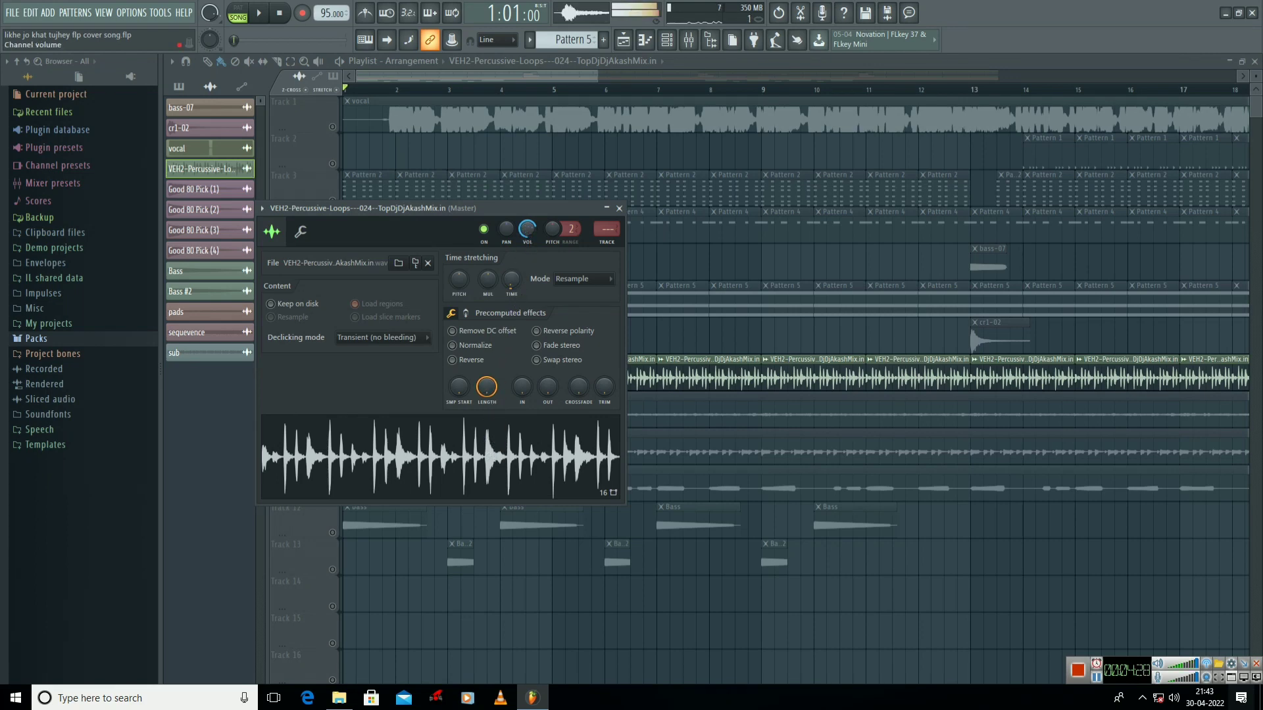
key("Escape")
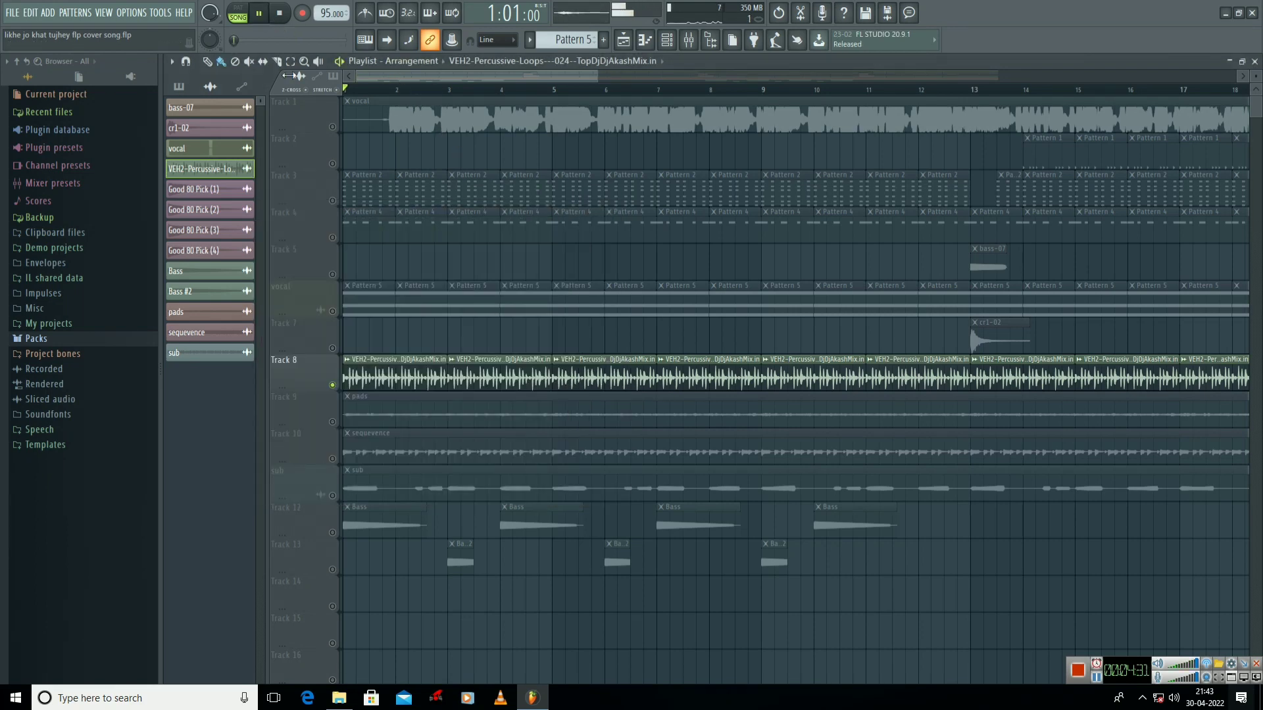
left_click(263, 14)
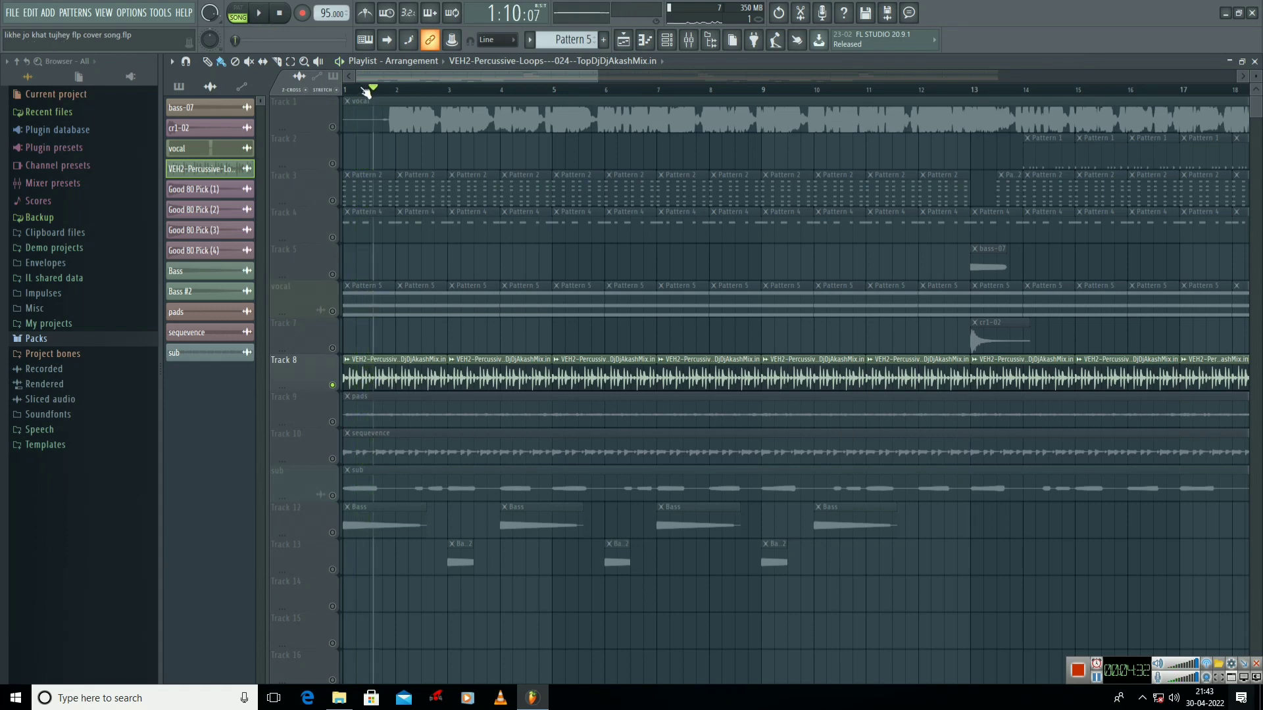
Solo the pads on Track 9, play them from the start of the song, and return the playhead to bar 1.
right_click(341, 427)
left_click(319, 414)
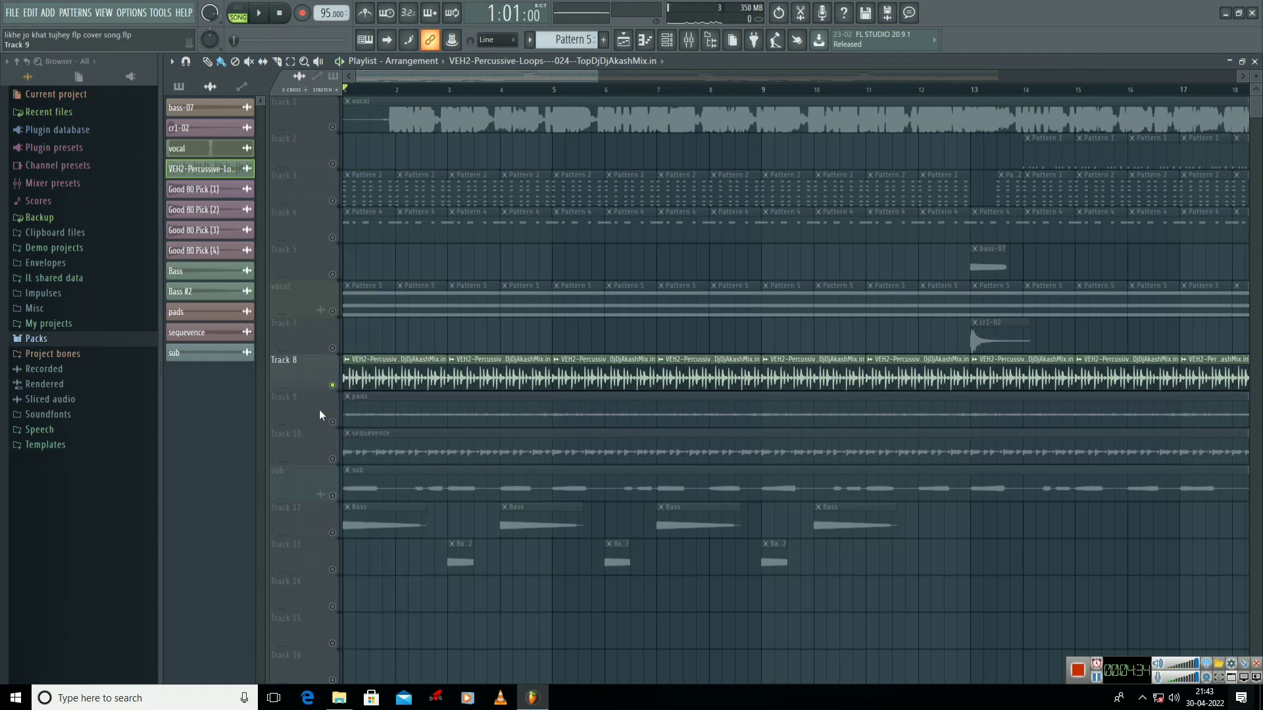
left_click(332, 423)
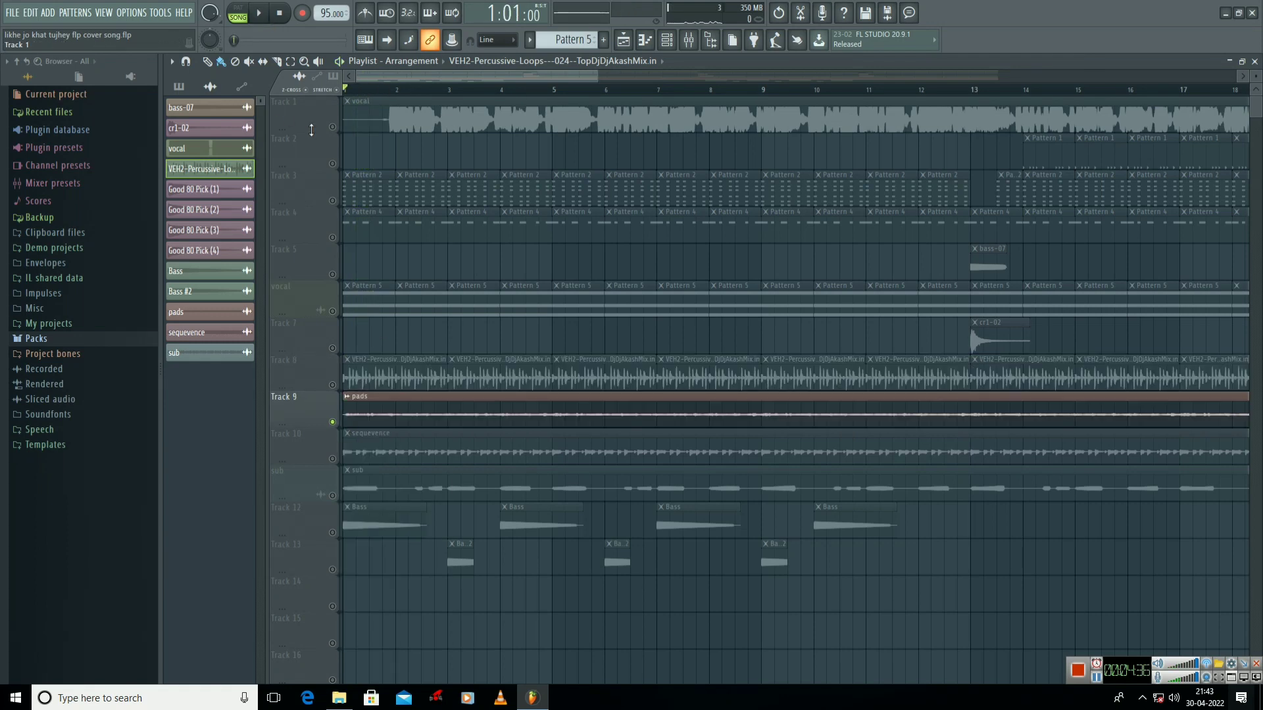
left_click(263, 15)
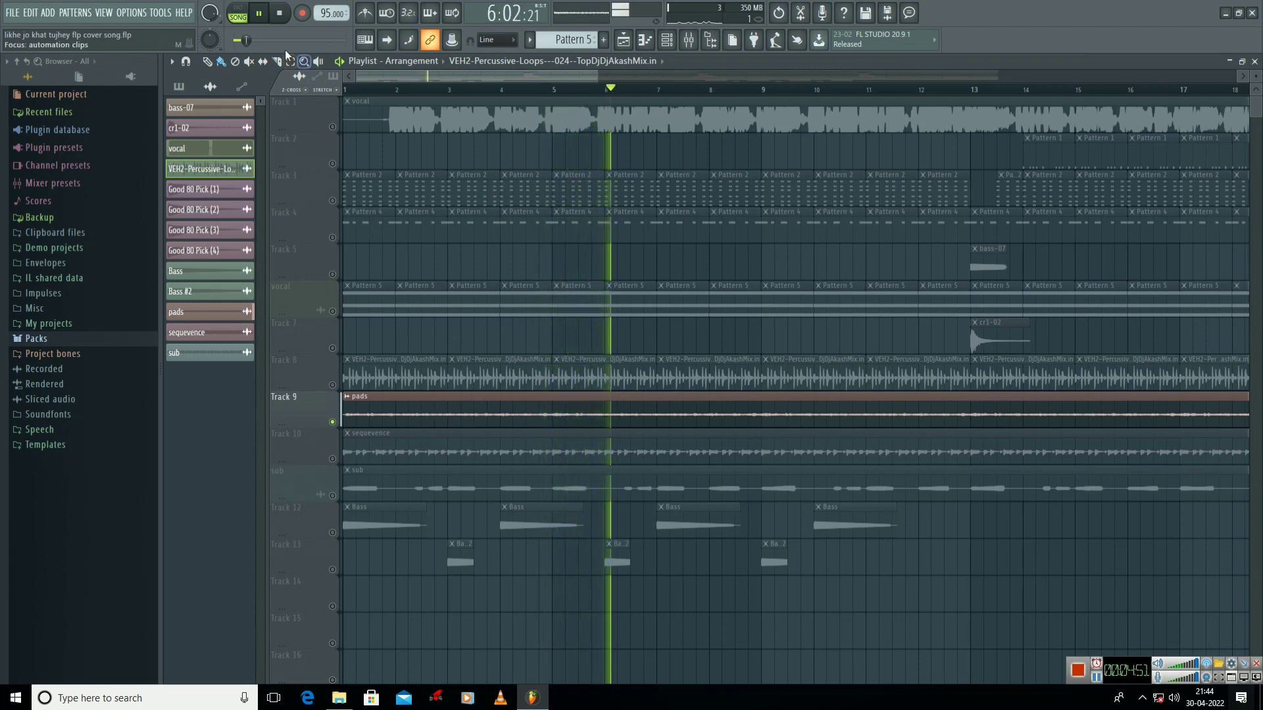
key("space")
key("Home")
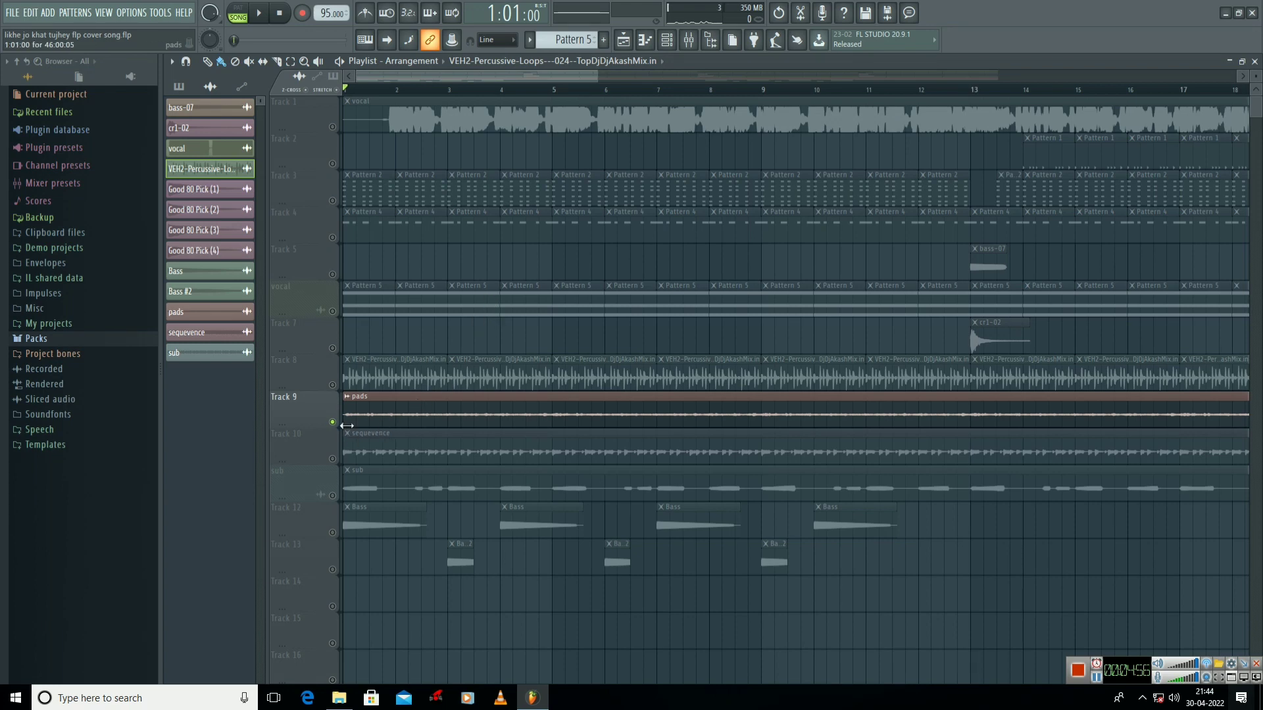
Solo the sequence clip on Track 10 and play it from the start of the song.
right_click(332, 459)
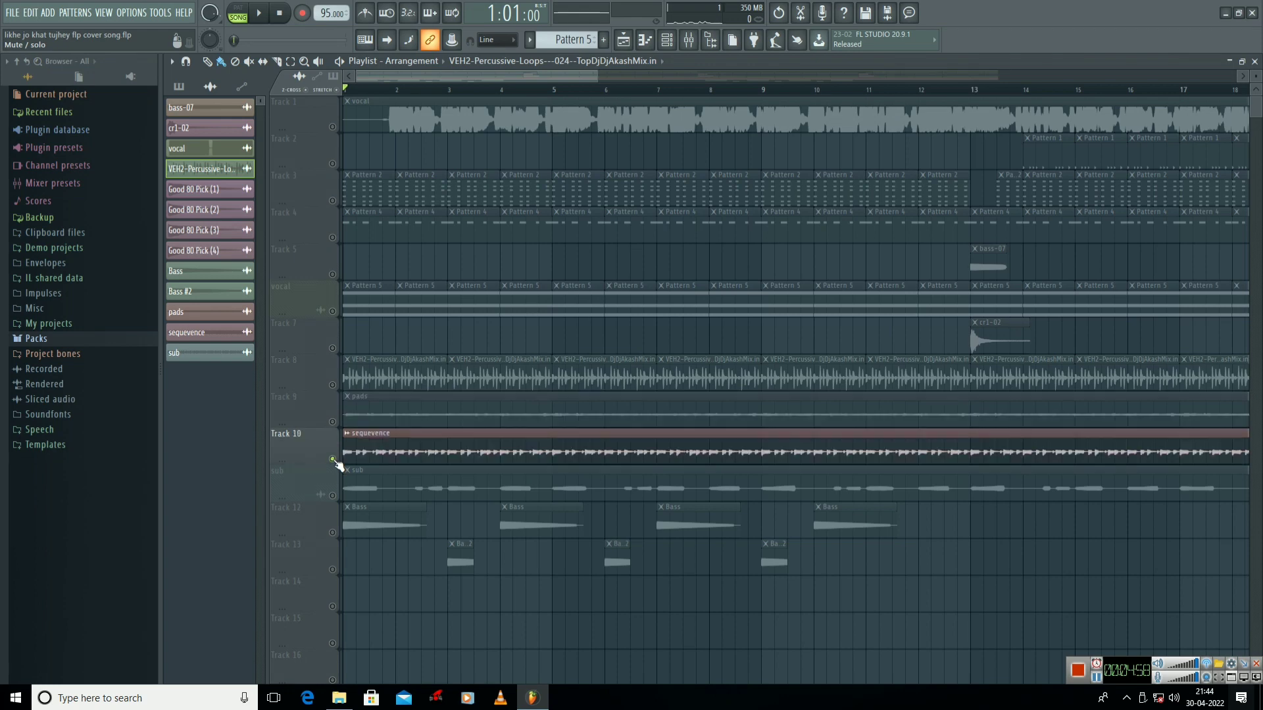
left_click(257, 14)
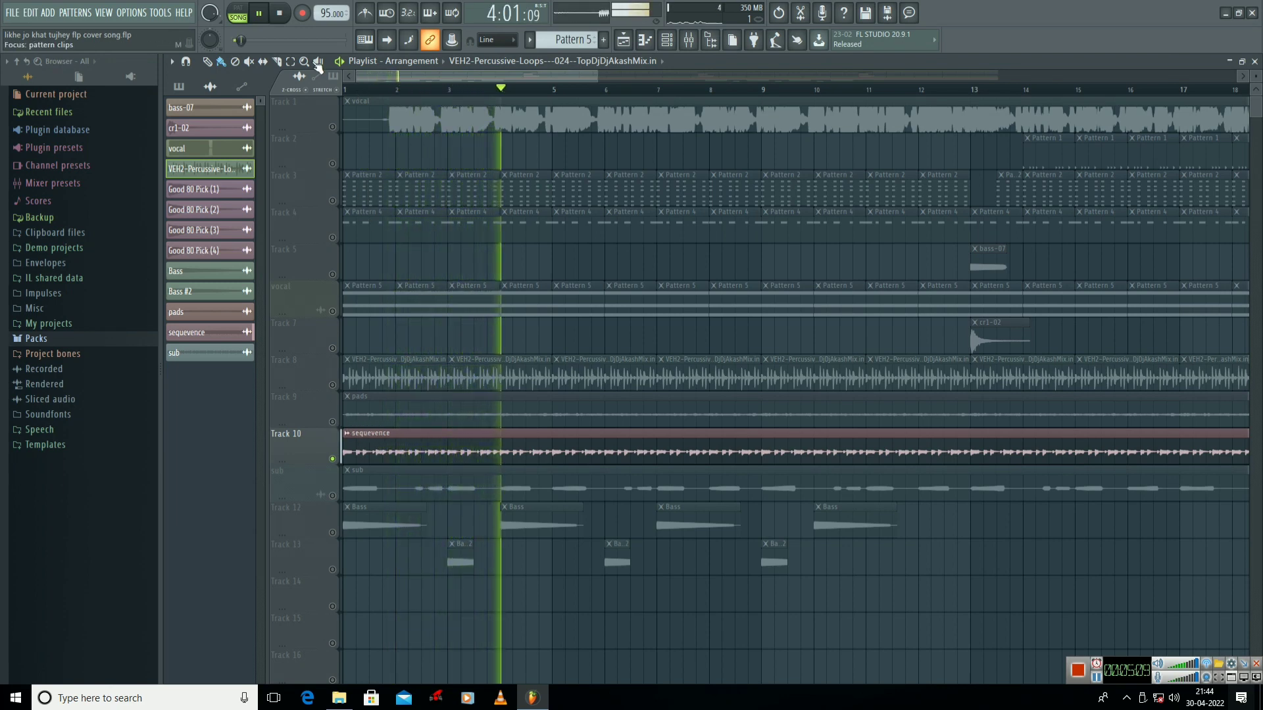
key("space")
Unmute the Track 1 vocal and play it with Track 10 from 1:09, adding the Track 9 pads during playback.
left_click(378, 90)
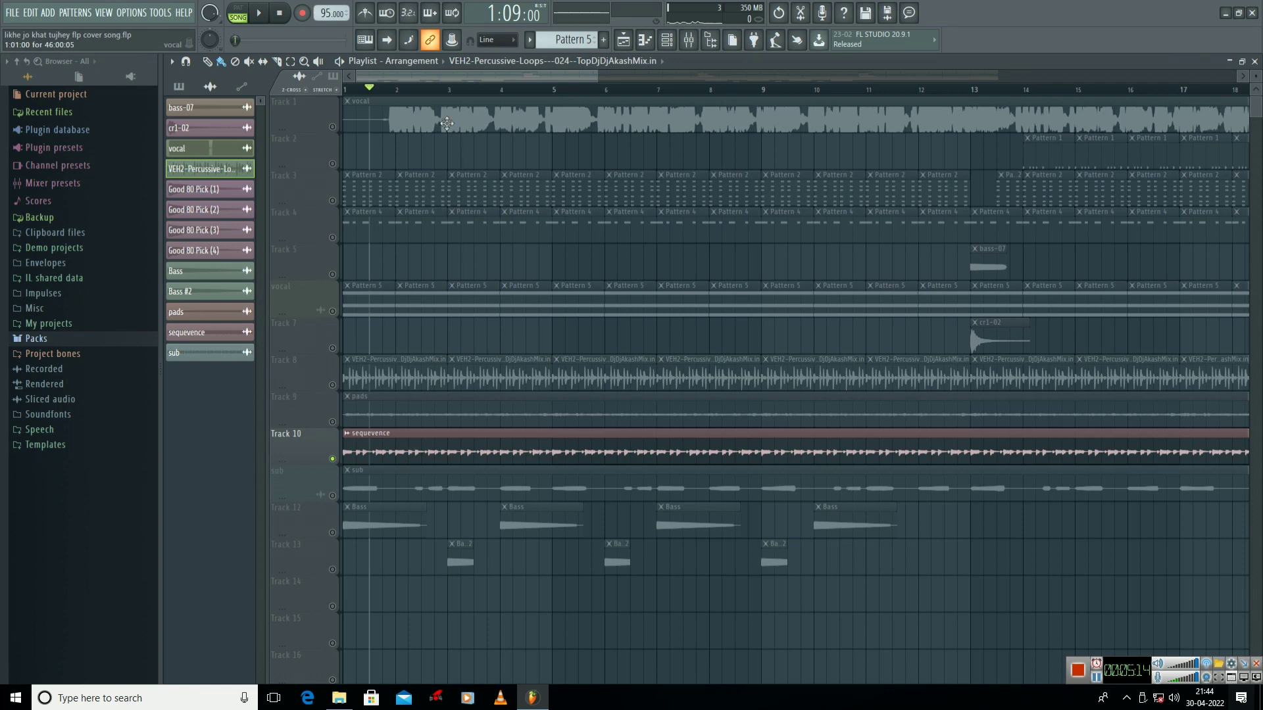
left_click(333, 128)
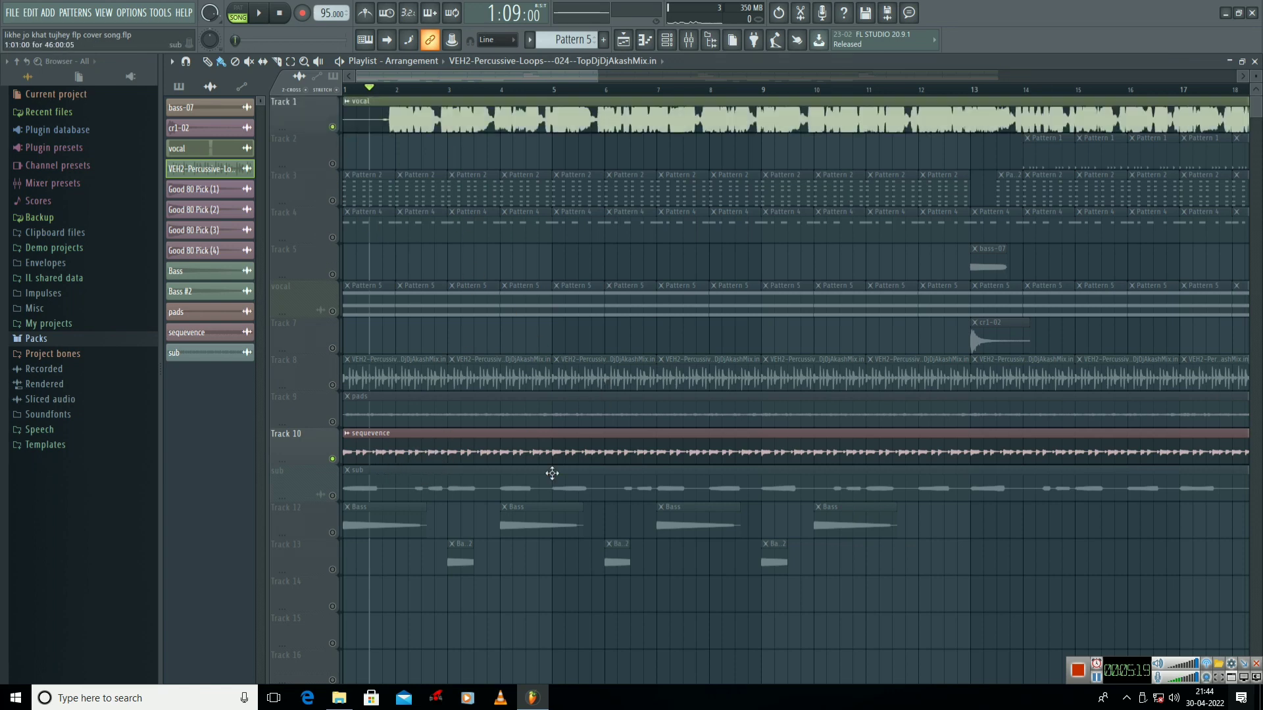
key("space")
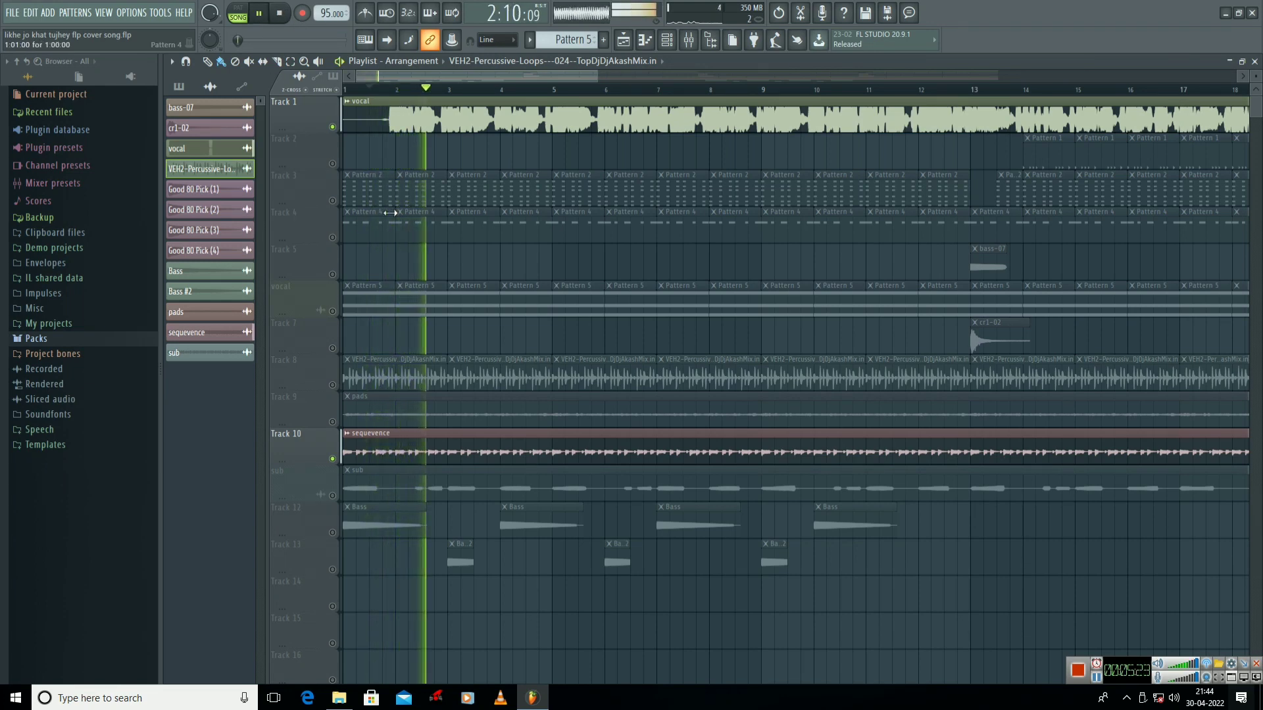
left_click(332, 422)
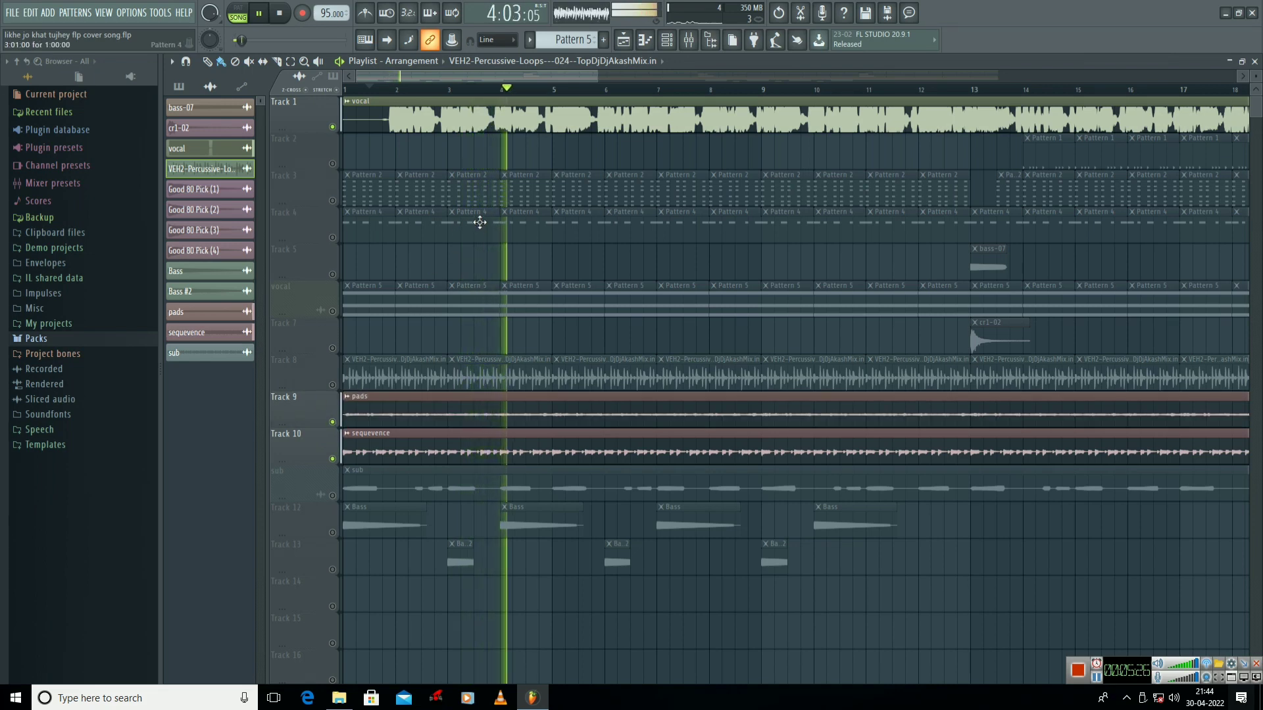
left_click(266, 14)
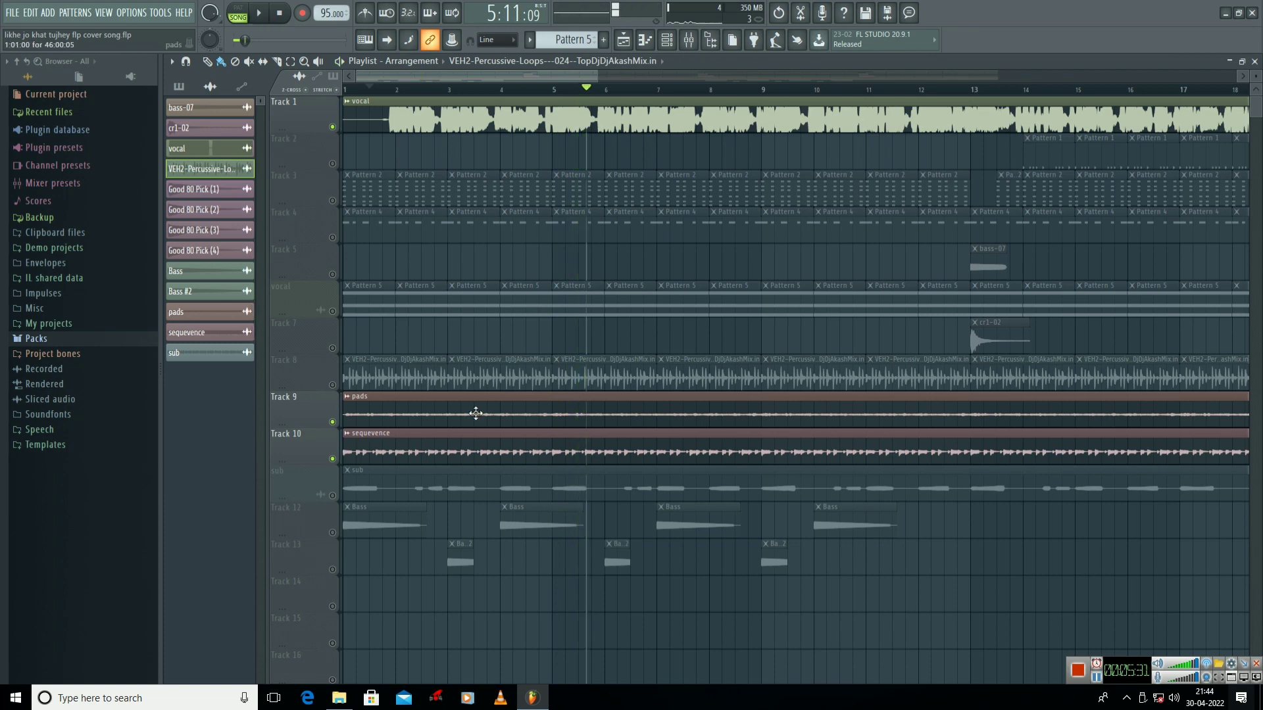
Solo the sub track and play it from the start of the song.
right_click(332, 495)
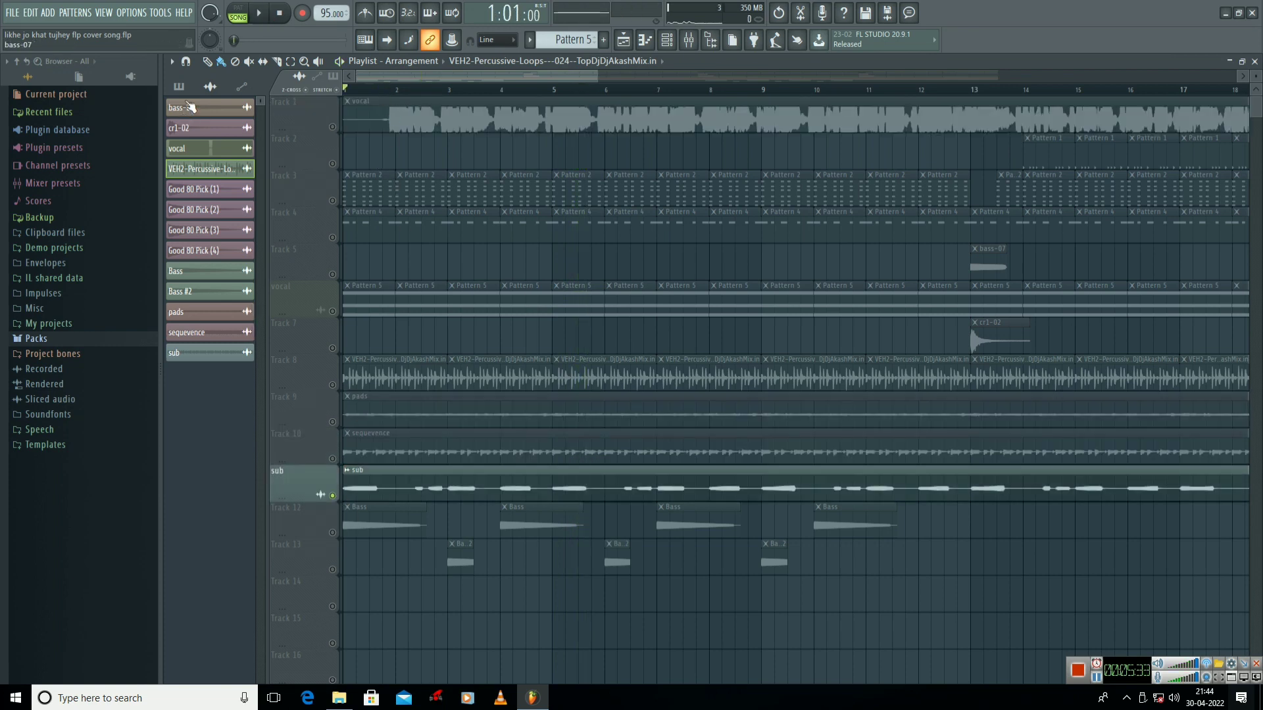
left_click(261, 16)
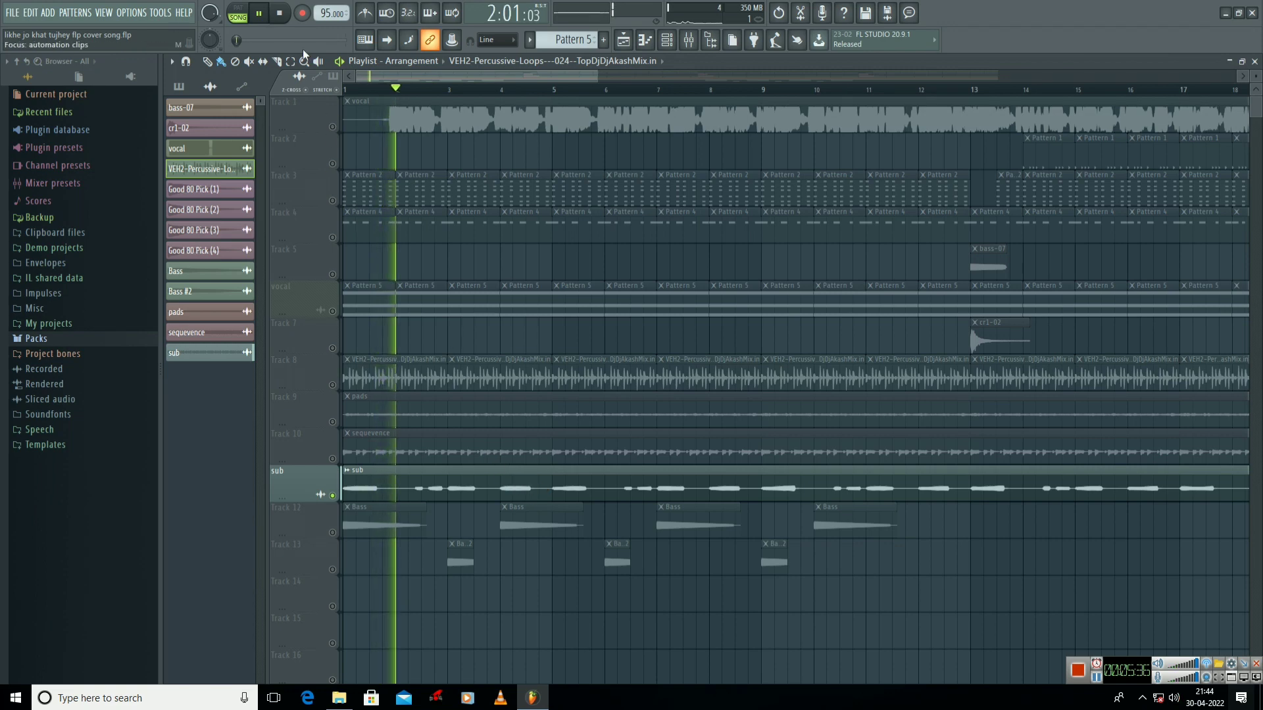
left_click(260, 16)
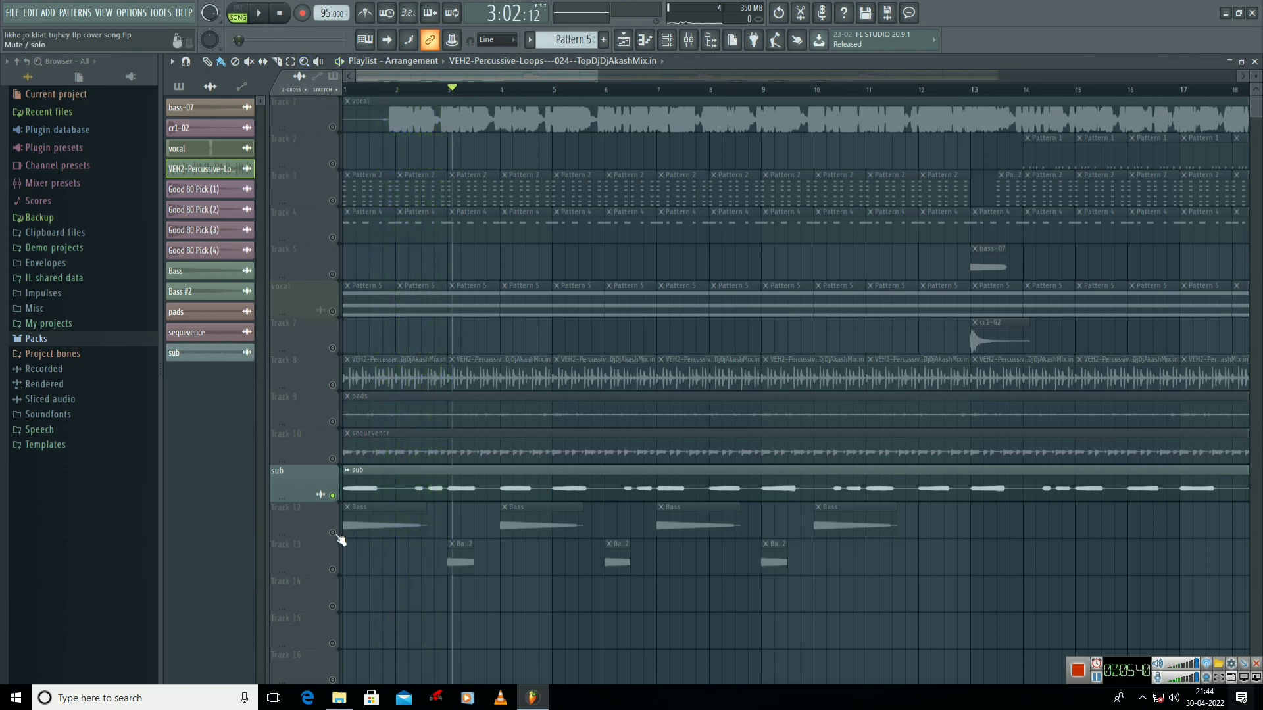
Isolate the bass clips on Tracks 12 and 13, play them together from bar 1, and rewind to the start.
left_click(335, 534)
left_click(333, 570)
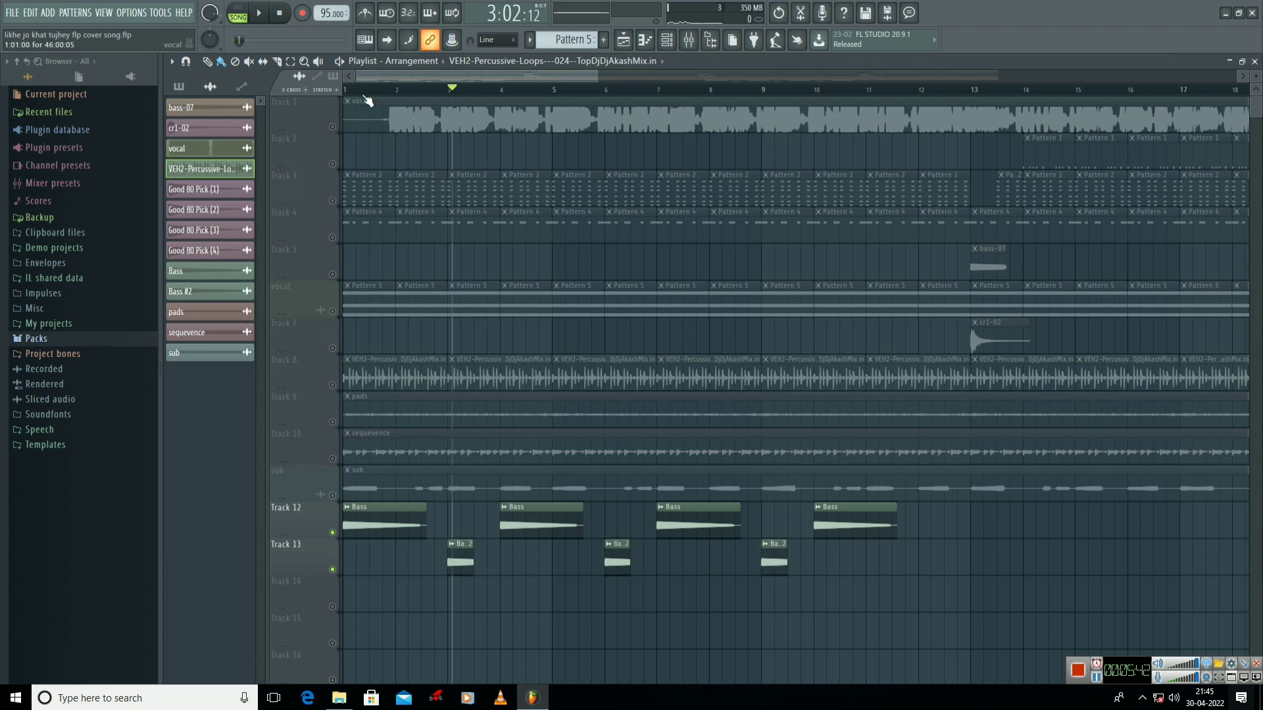
left_click(343, 84)
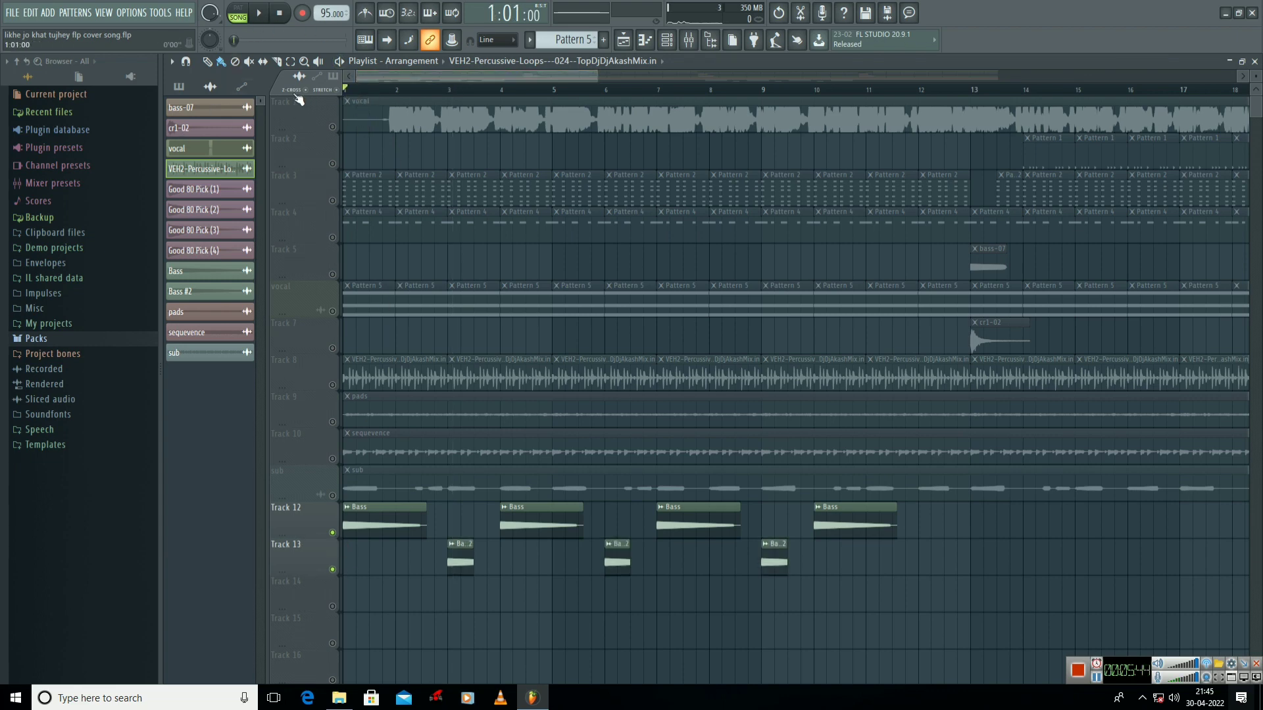
left_click(261, 14)
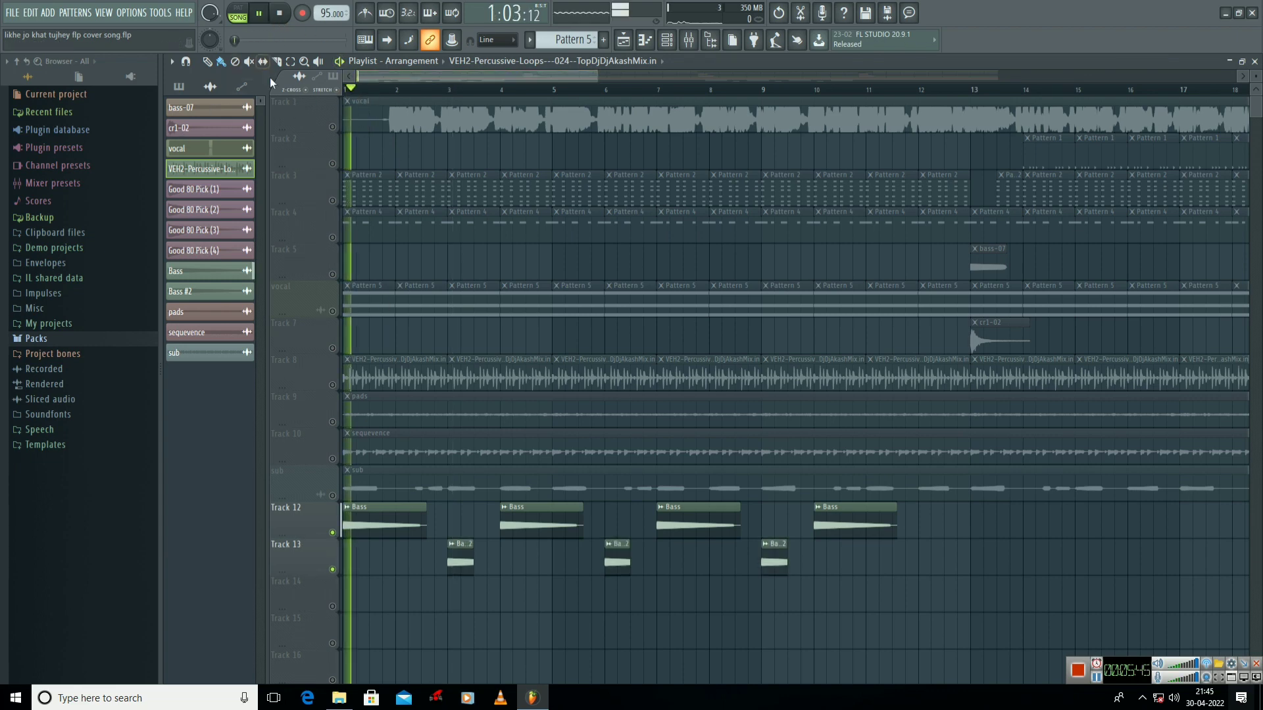
left_click(262, 15)
left_click(346, 88)
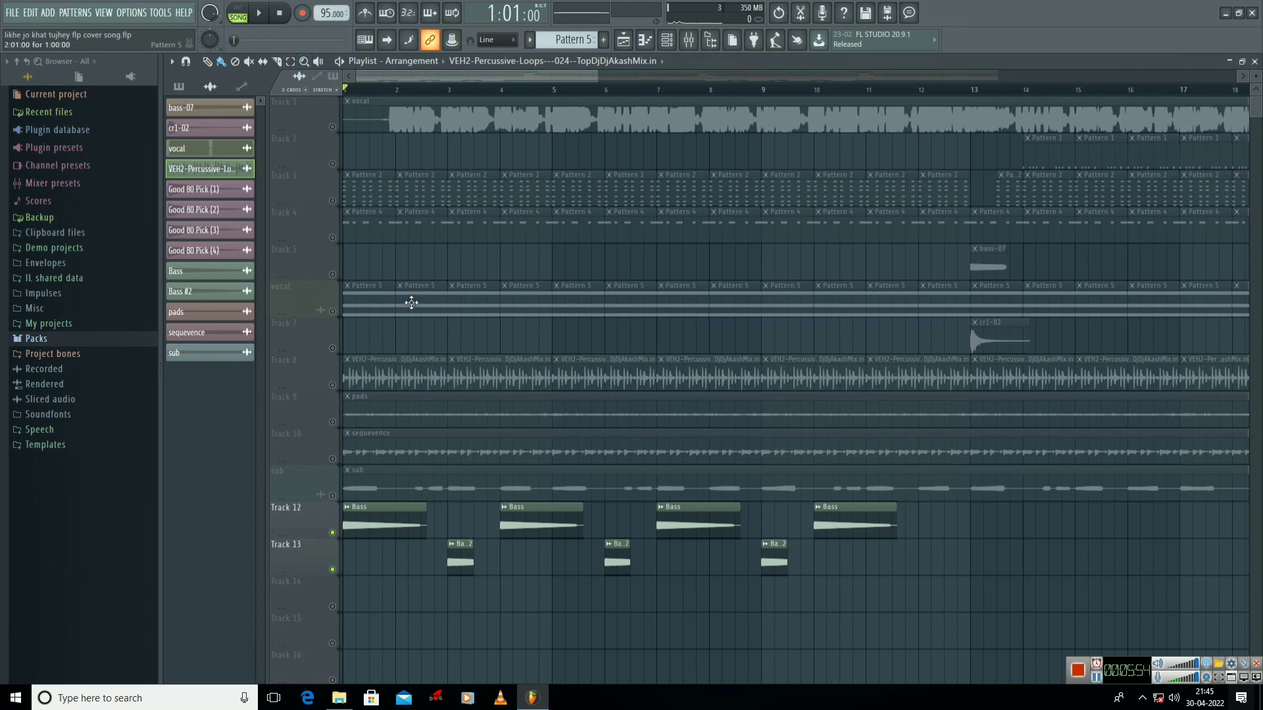
Zoom the playlist in around bar 13, unmute all tracks and play the full arrangement from bar 13.
left_click(426, 206)
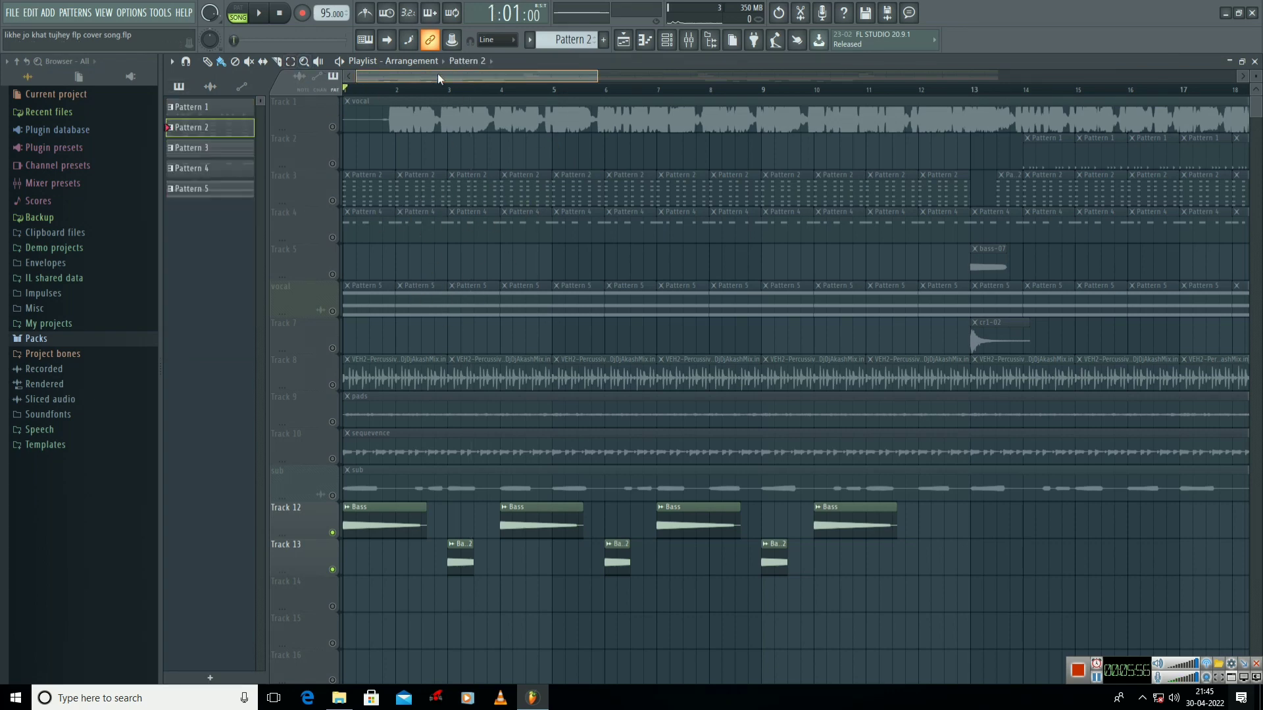
left_click_drag(439, 78, 563, 75)
left_click_drag(727, 76, 543, 77)
left_click(444, 92)
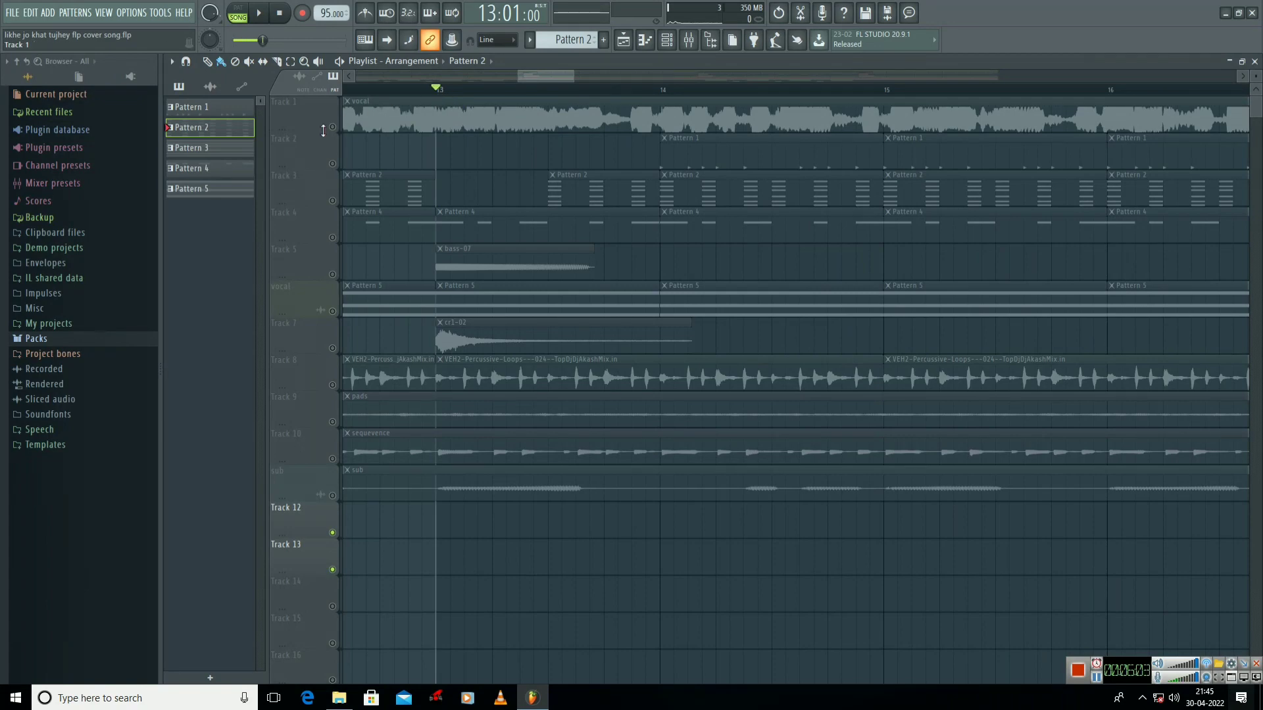
left_click(265, 14)
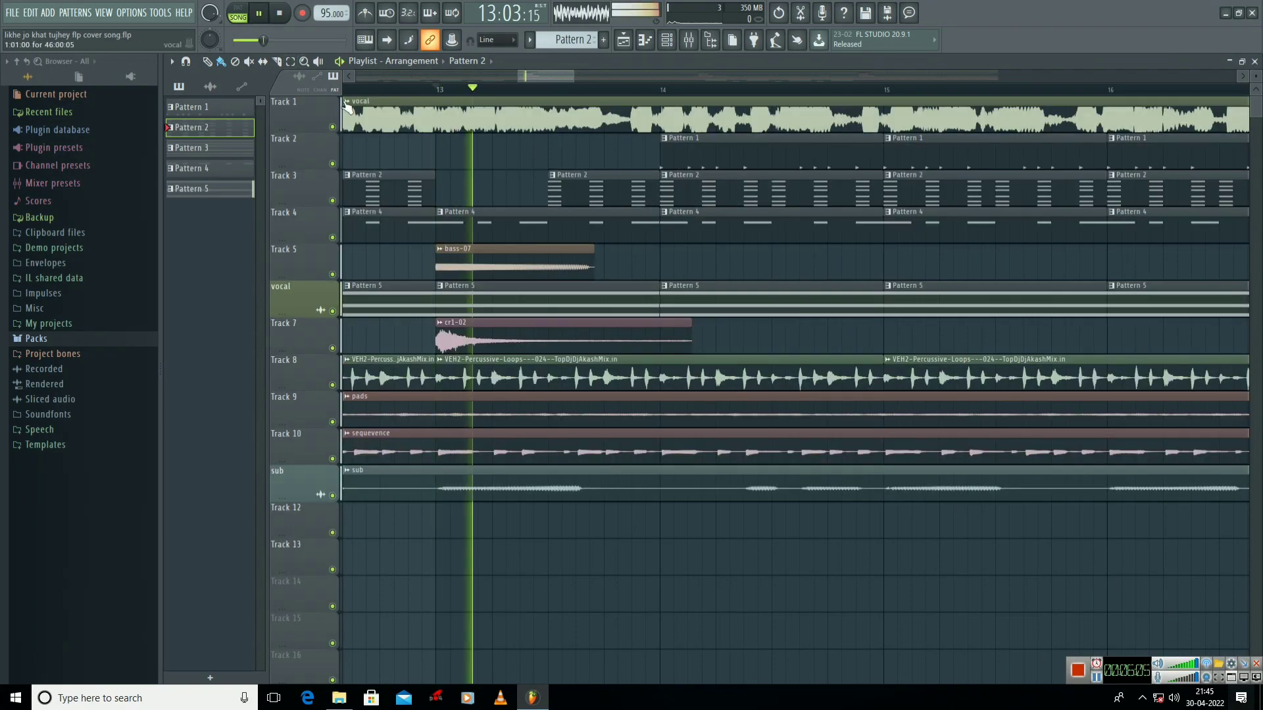
left_click(261, 14)
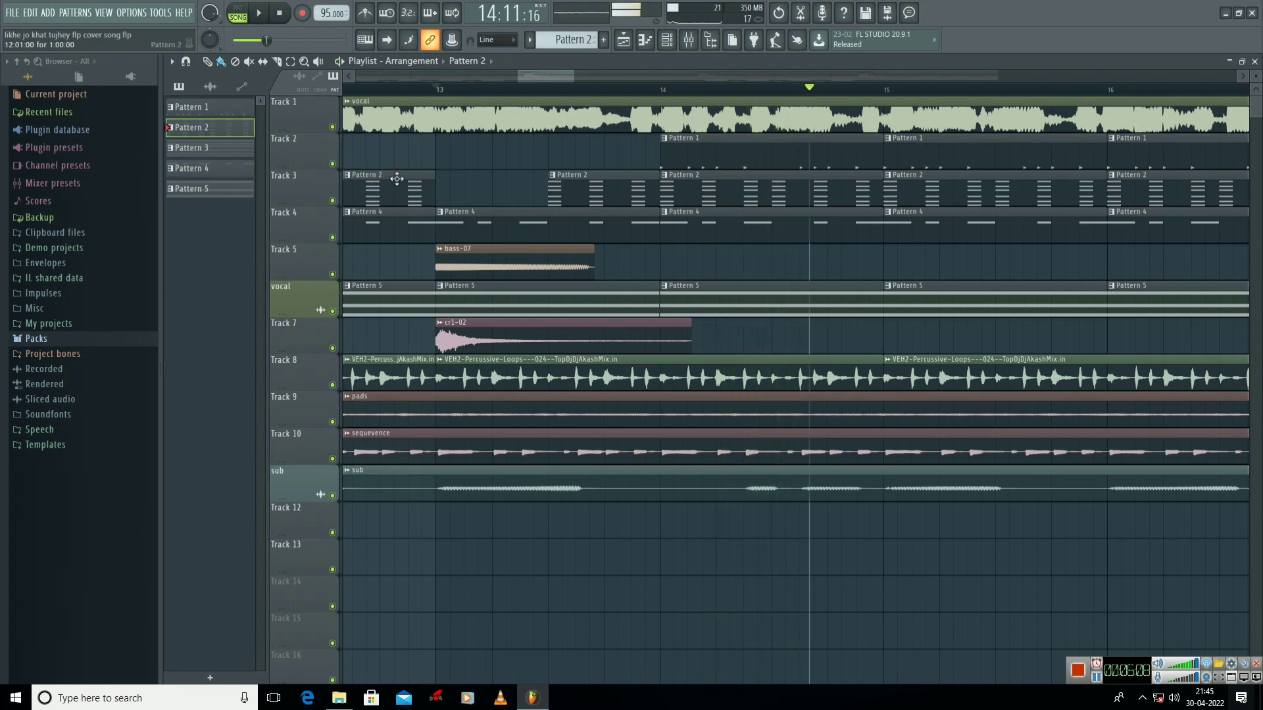
Inspect the sample settings of the bass-07 and cr1-02 clips at bar 13, returning the playhead to that bar.
double_click(492, 246)
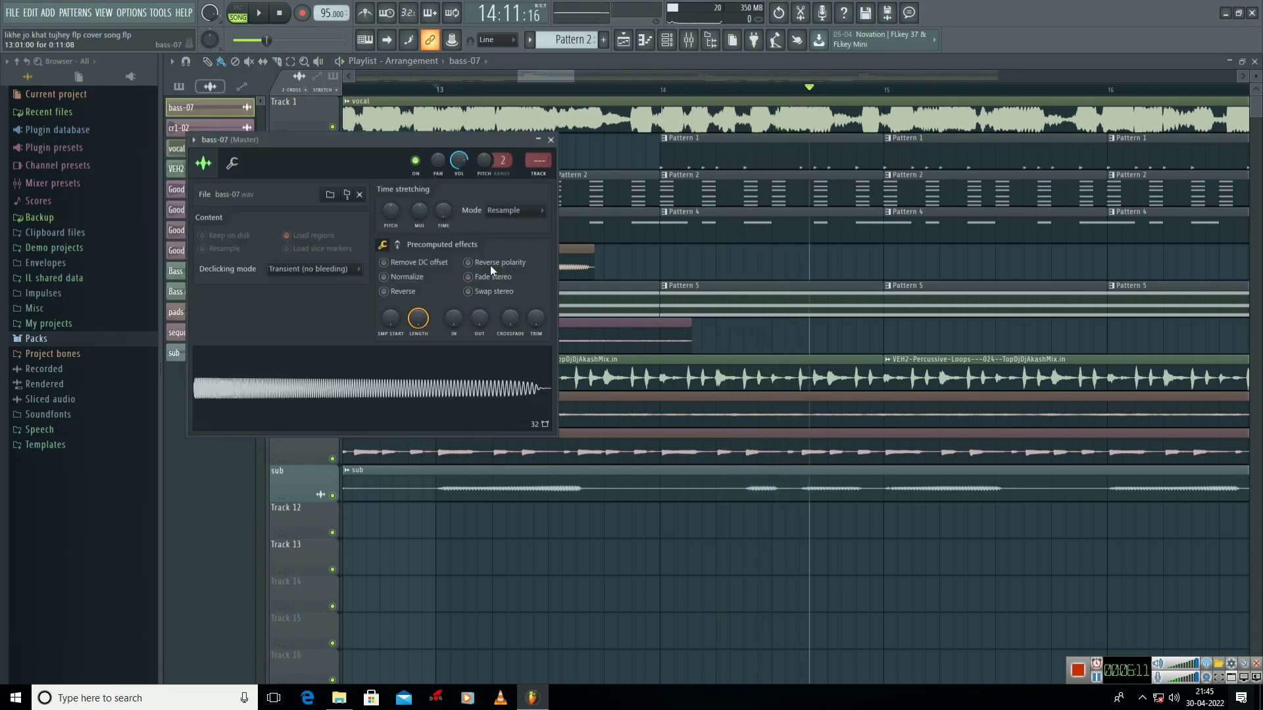
left_click(550, 140)
left_click(440, 92)
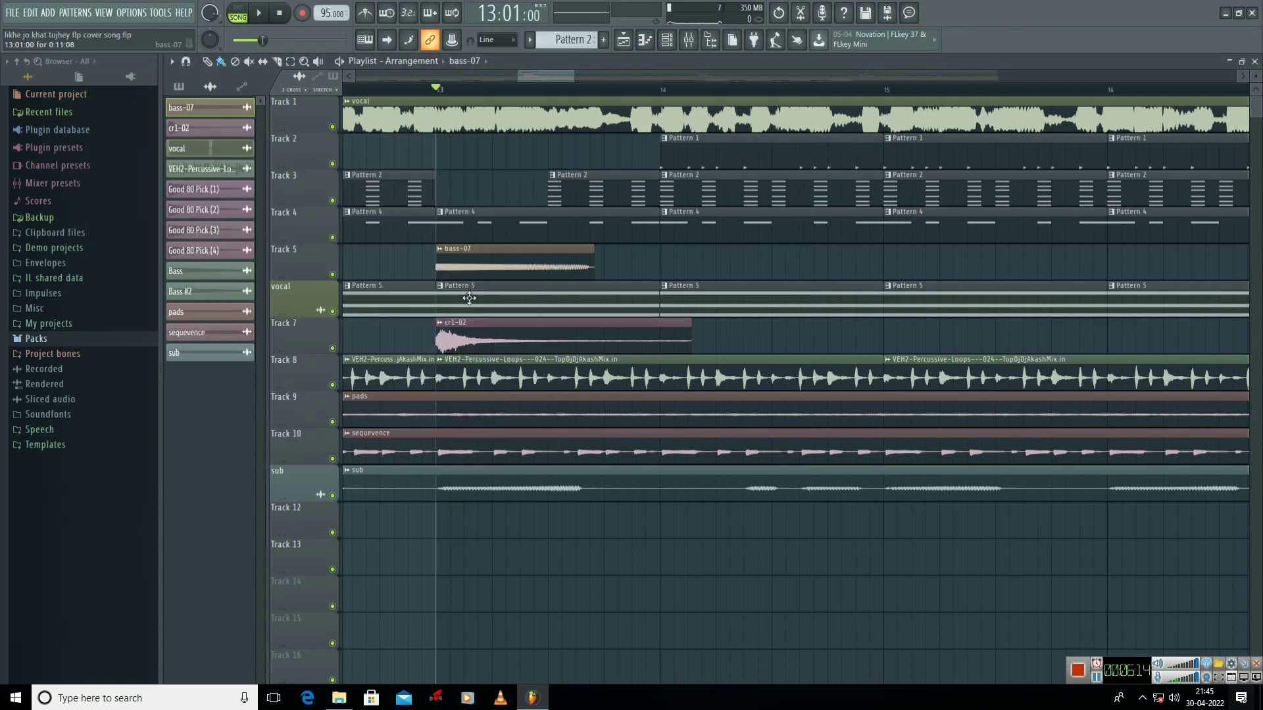
double_click(471, 336)
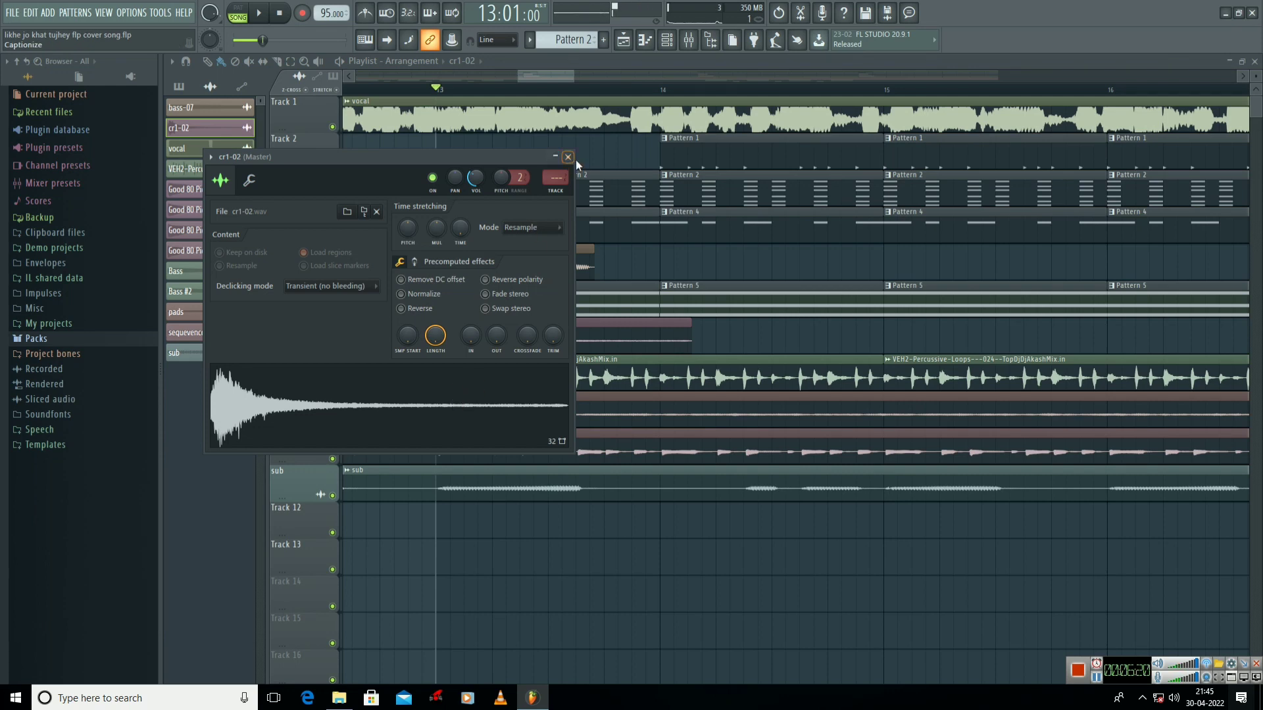
left_click(440, 133)
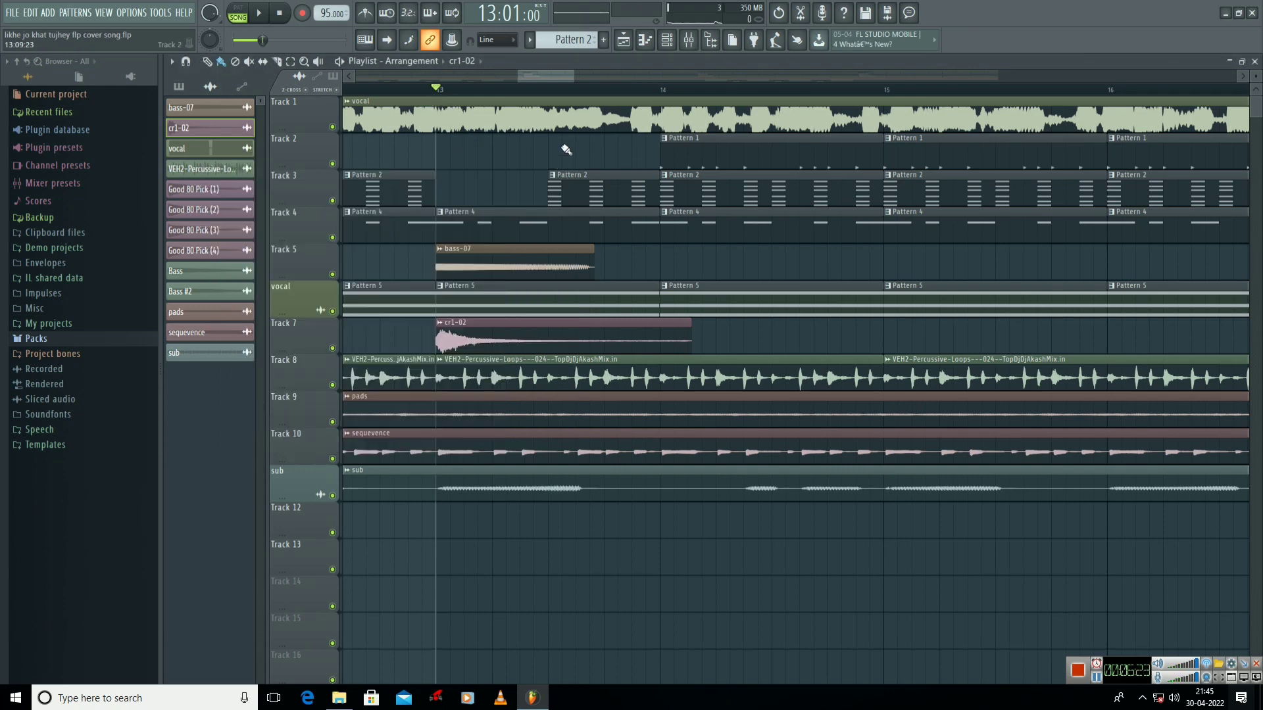
Play the full arrangement from 13:09 with Pattern 1 selected, and show its steps in the channel rack during playback.
scroll(526, 154, "right", 3)
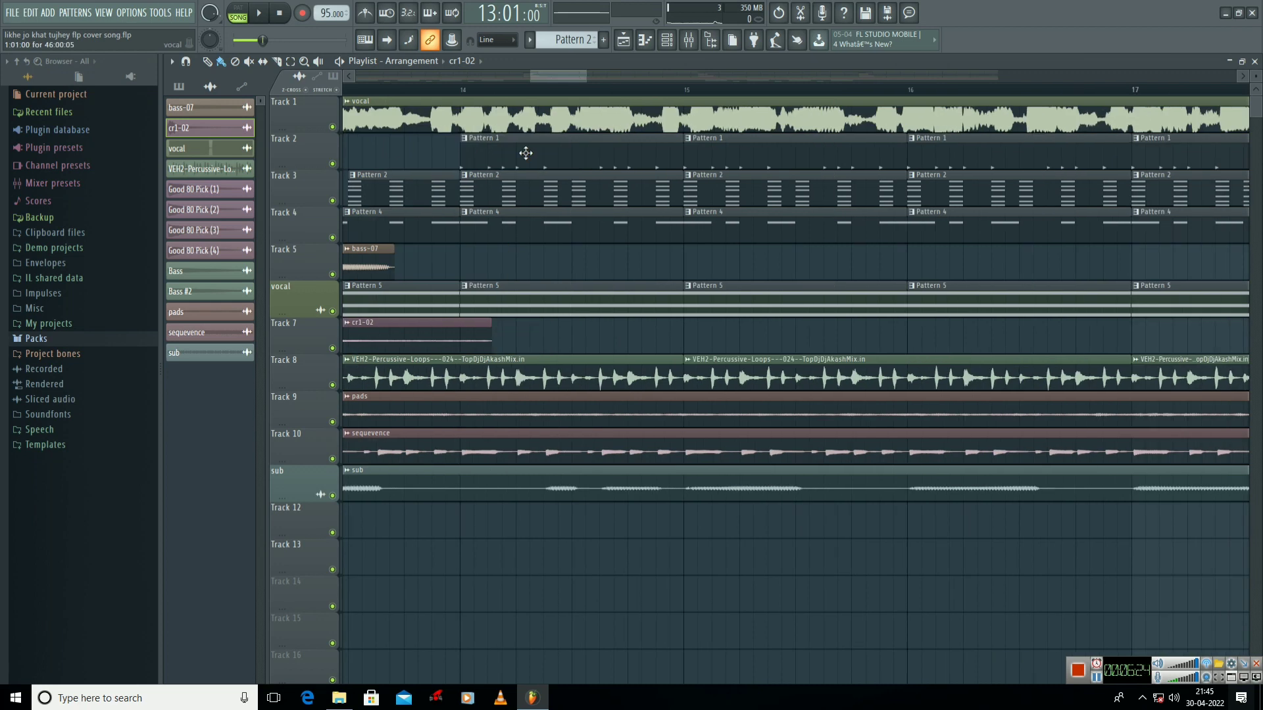
left_click(410, 190)
left_click(459, 95)
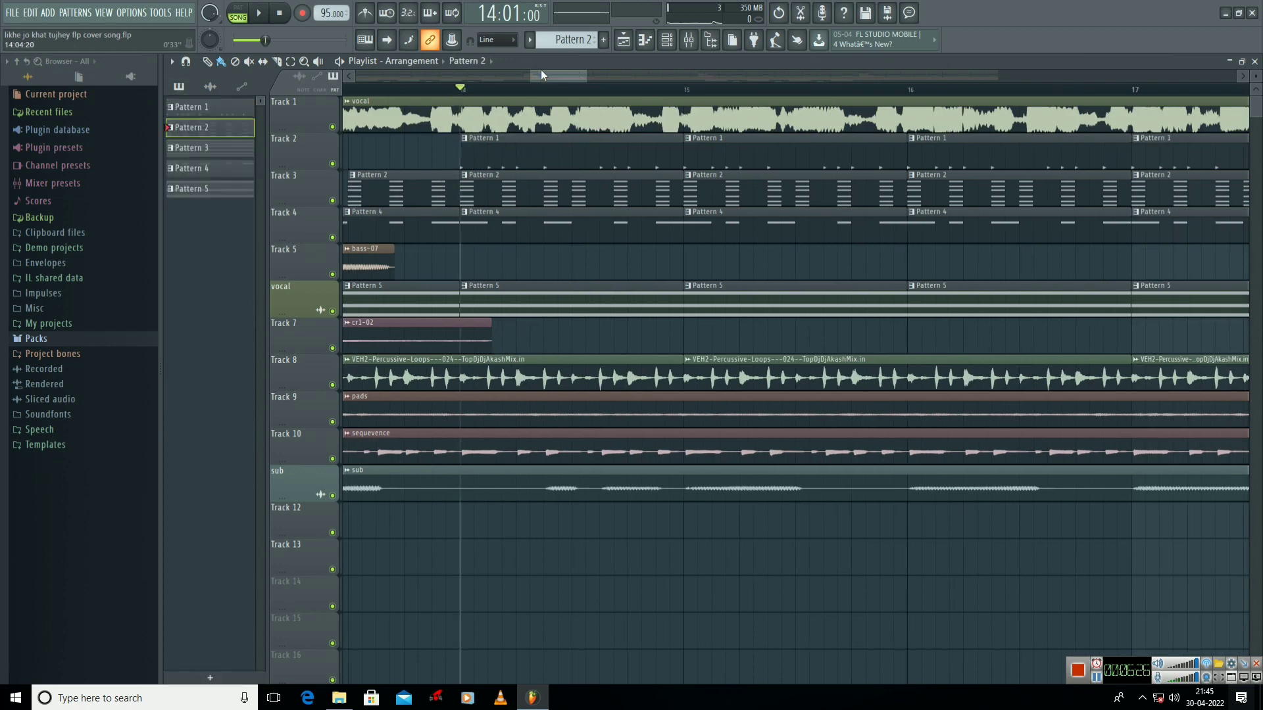
left_click_drag(541, 74, 534, 77)
left_click(455, 92)
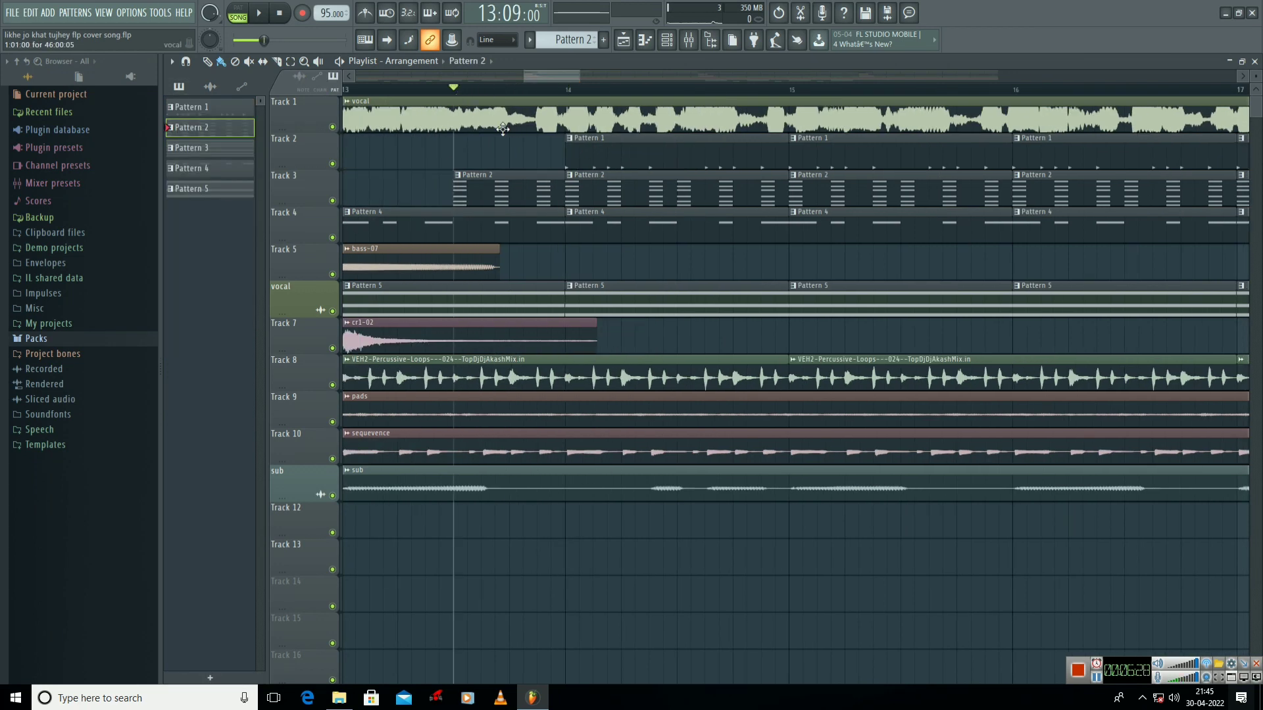
left_click(633, 155)
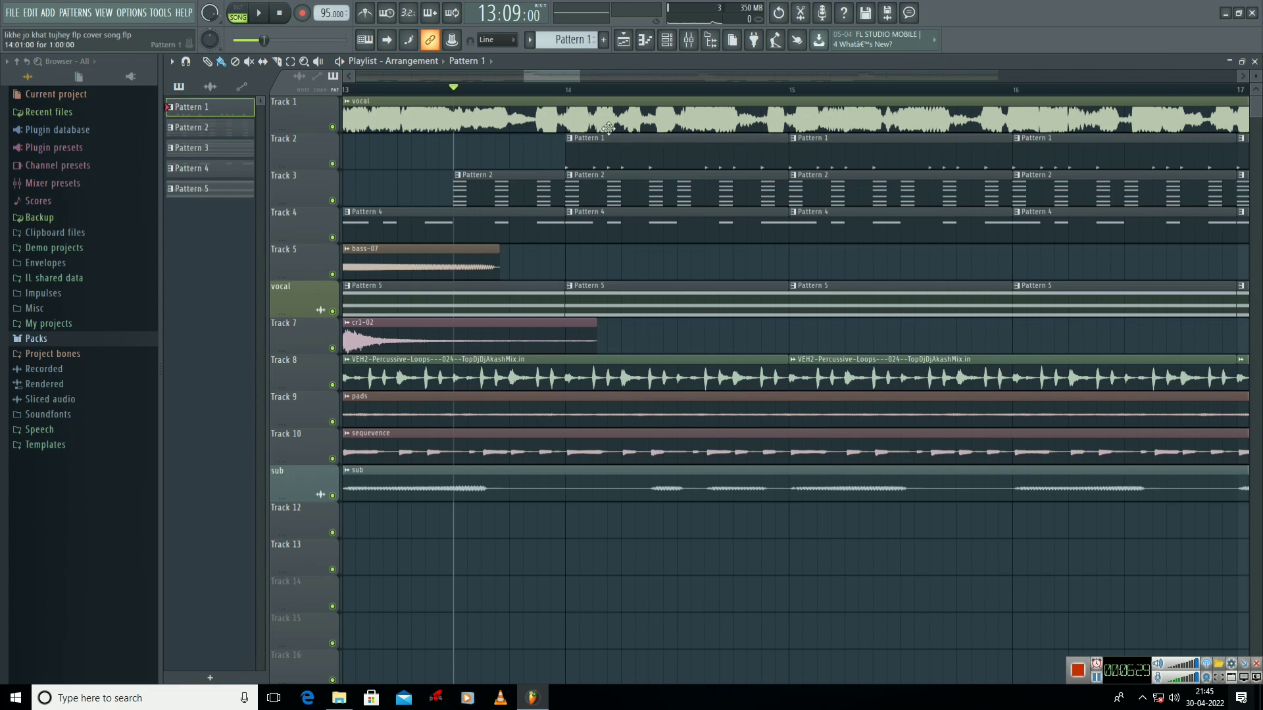
left_click(270, 13)
left_click_drag(579, 77, 612, 78)
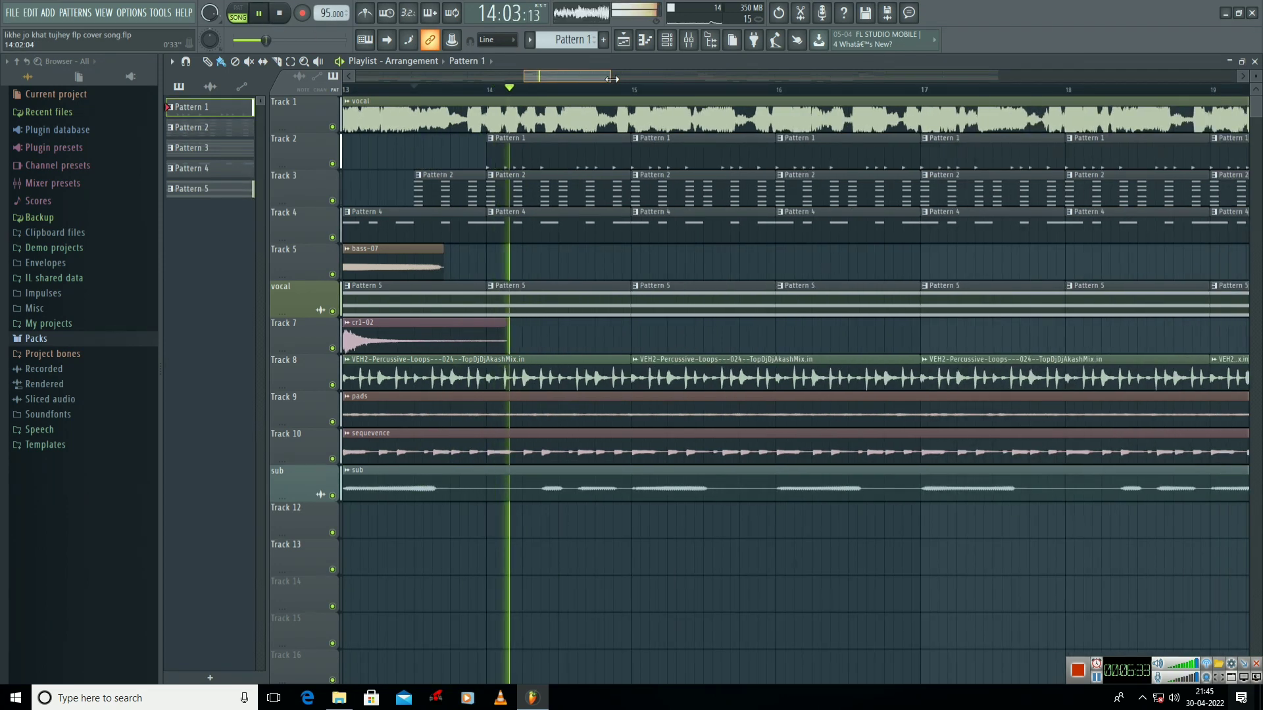
key("F6")
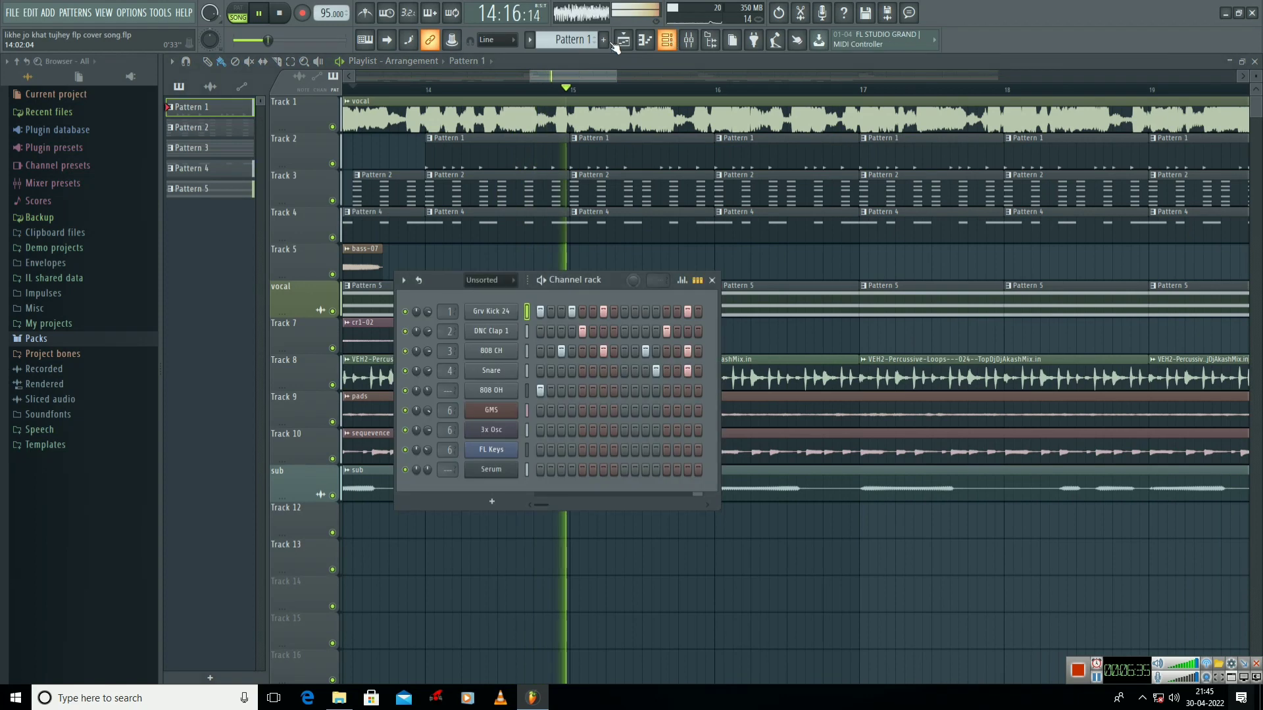
Stop the song and play Pattern 1 on its own in pattern mode with its channel rack steps in view.
mouse_move(603, 284)
left_mouse_down()
mouse_move(595, 300)
mouse_move(592, 284)
left_mouse_up()
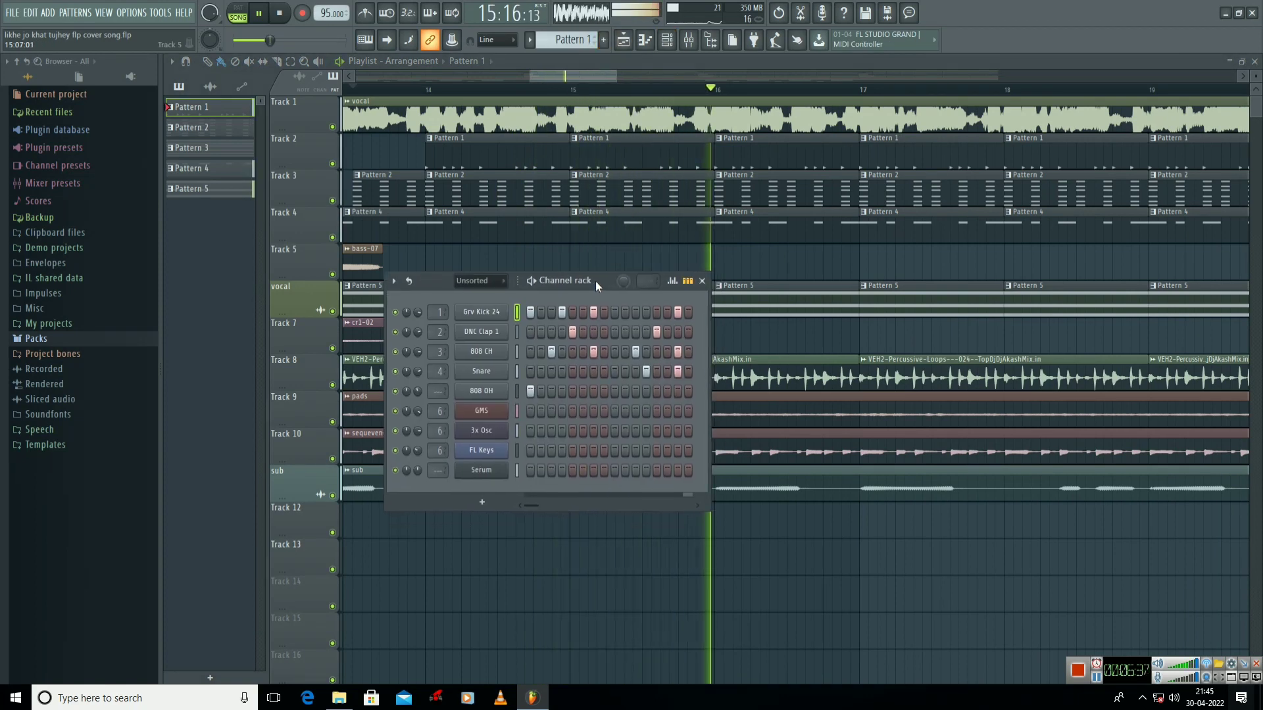
left_click(263, 17)
key("l")
key("space")
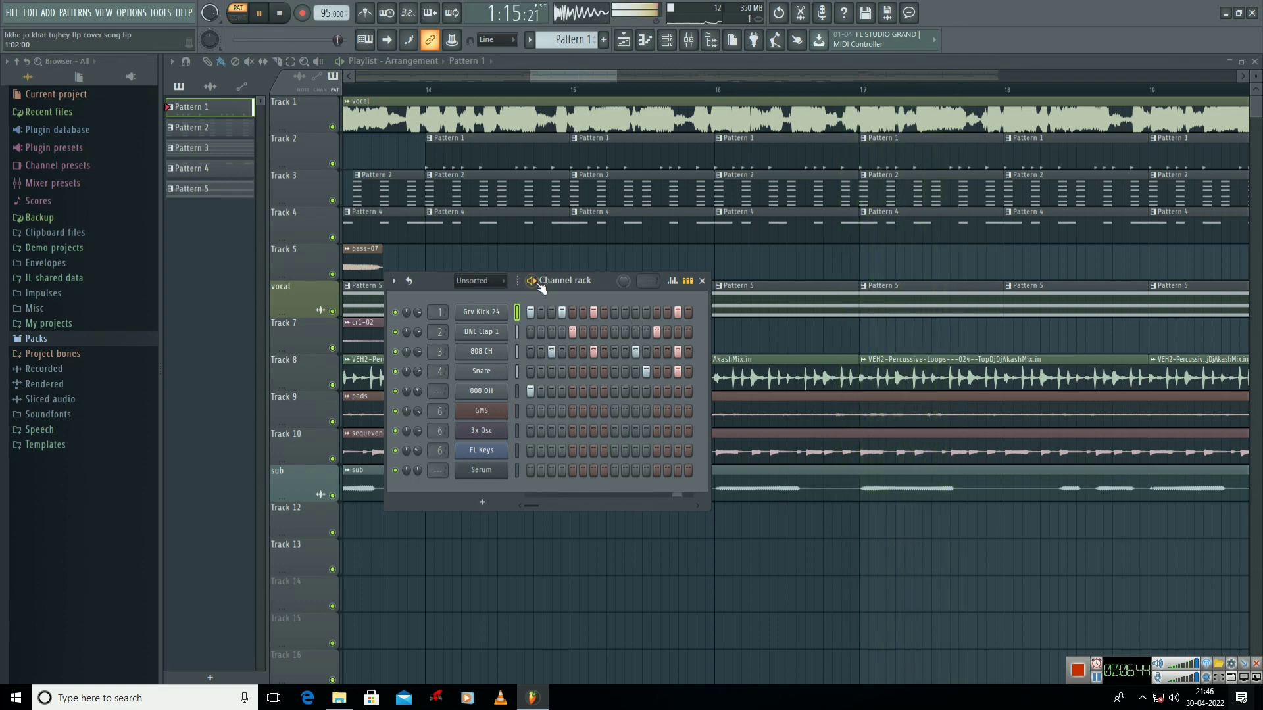
key("space")
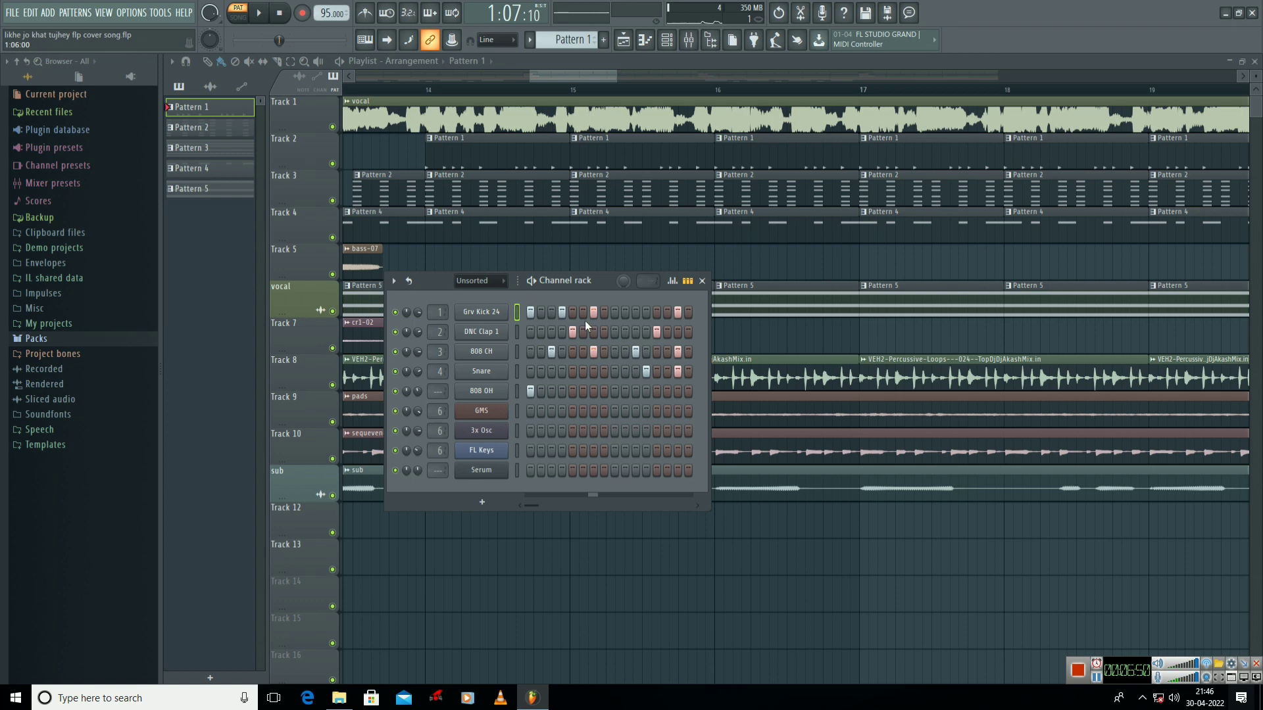
Inspect the sample settings of the Grv Kick 24 and 808 OH channels, closing the channel window when done.
left_click(502, 321)
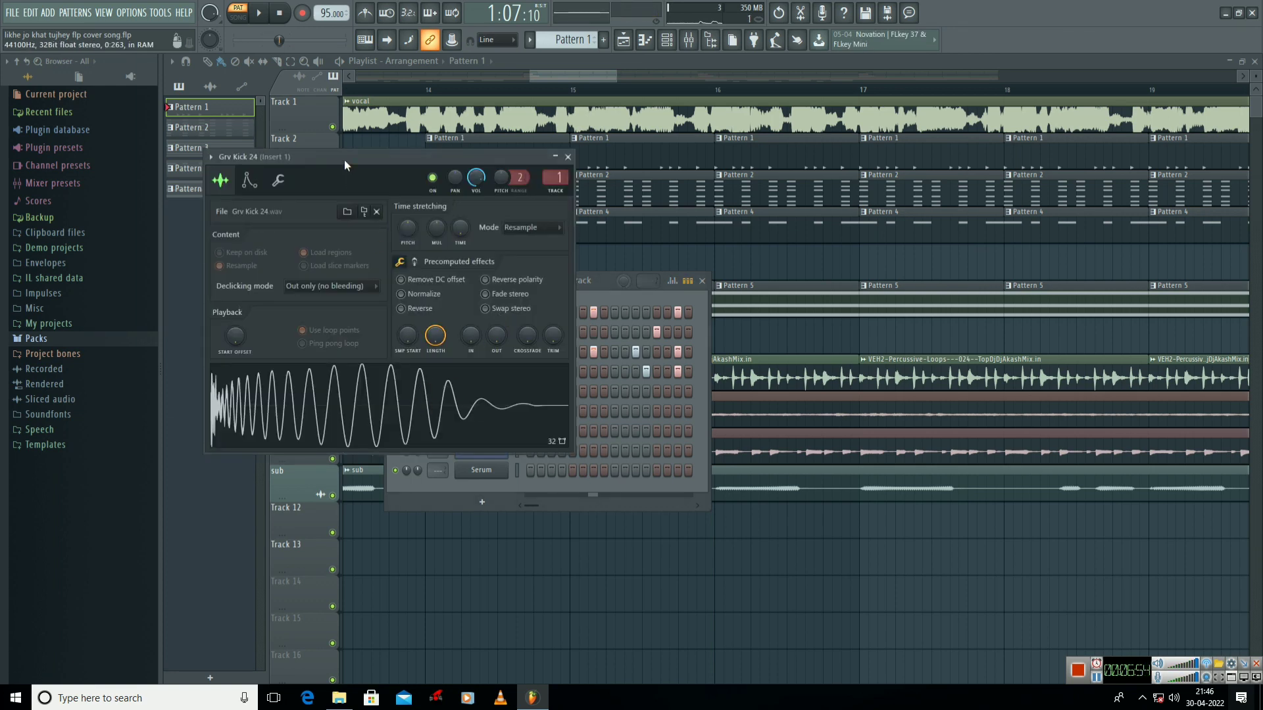
left_click_drag(316, 157, 951, 170)
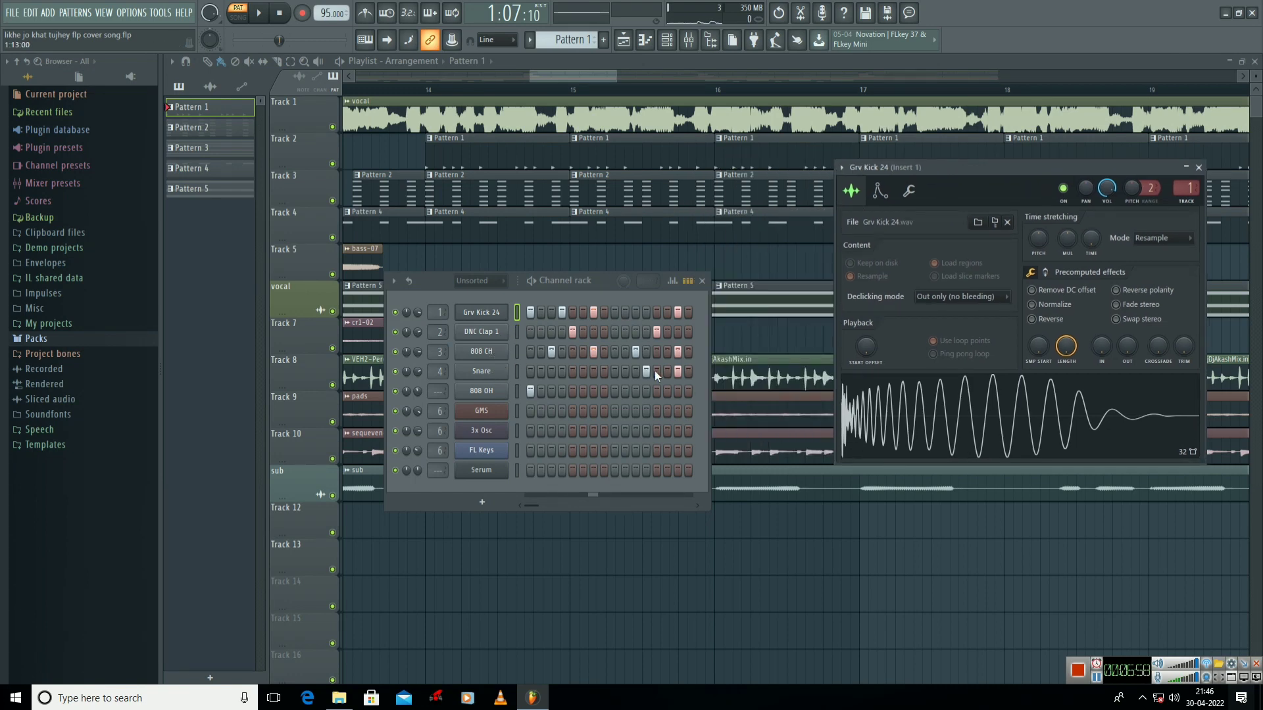
left_click(492, 393)
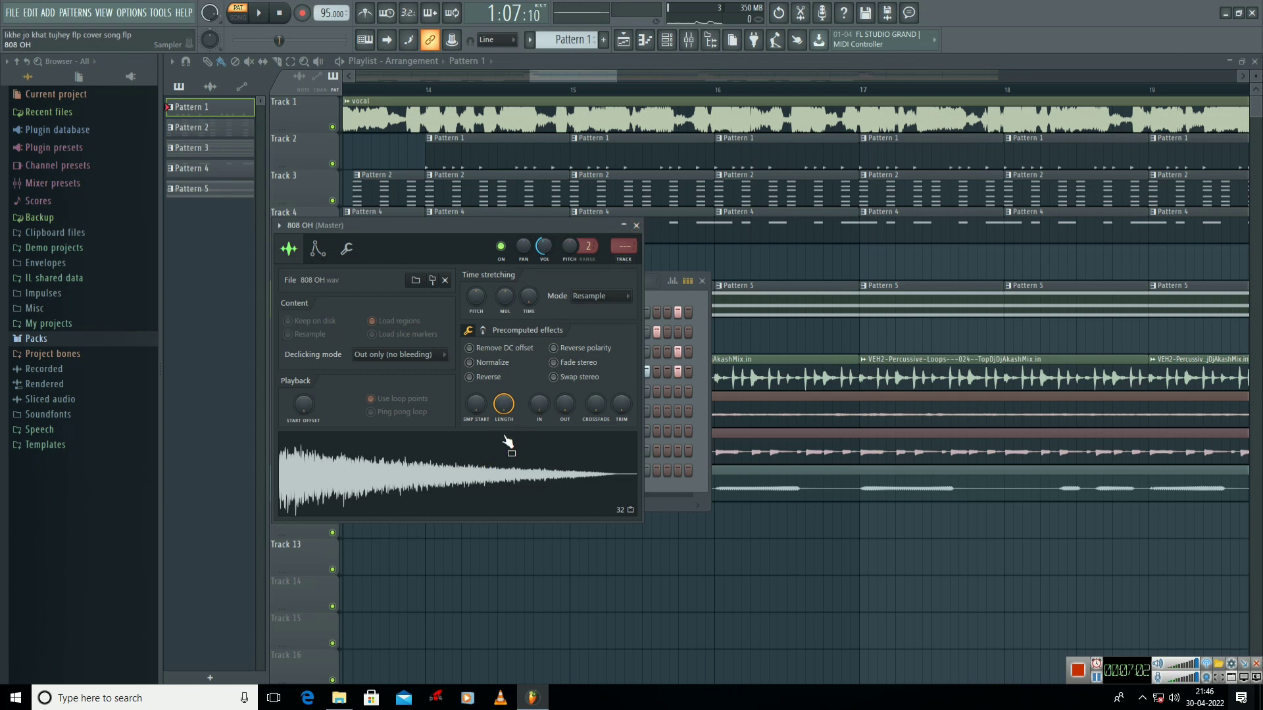
left_click(636, 226)
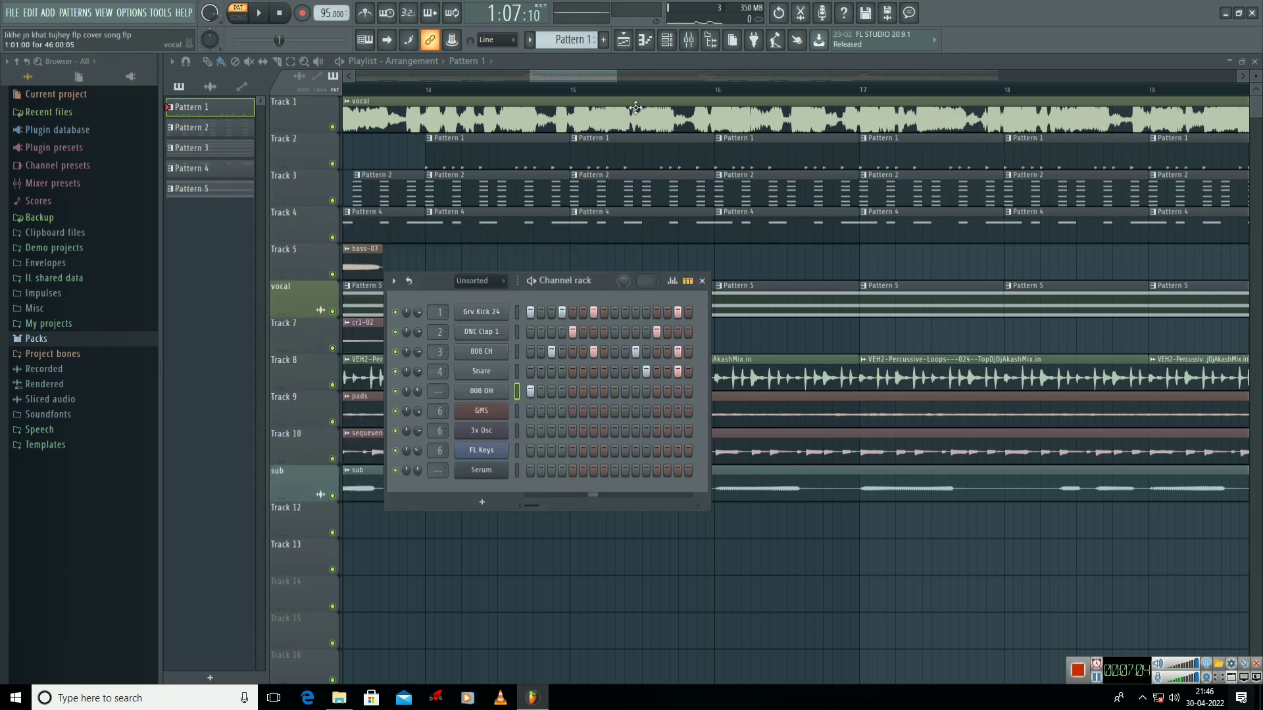
Return to song mode in the playlist, solo the vocal on Track 1, unmute Track 2, and play both from bar 13.
left_click(581, 94)
key("F6")
right_click(333, 127)
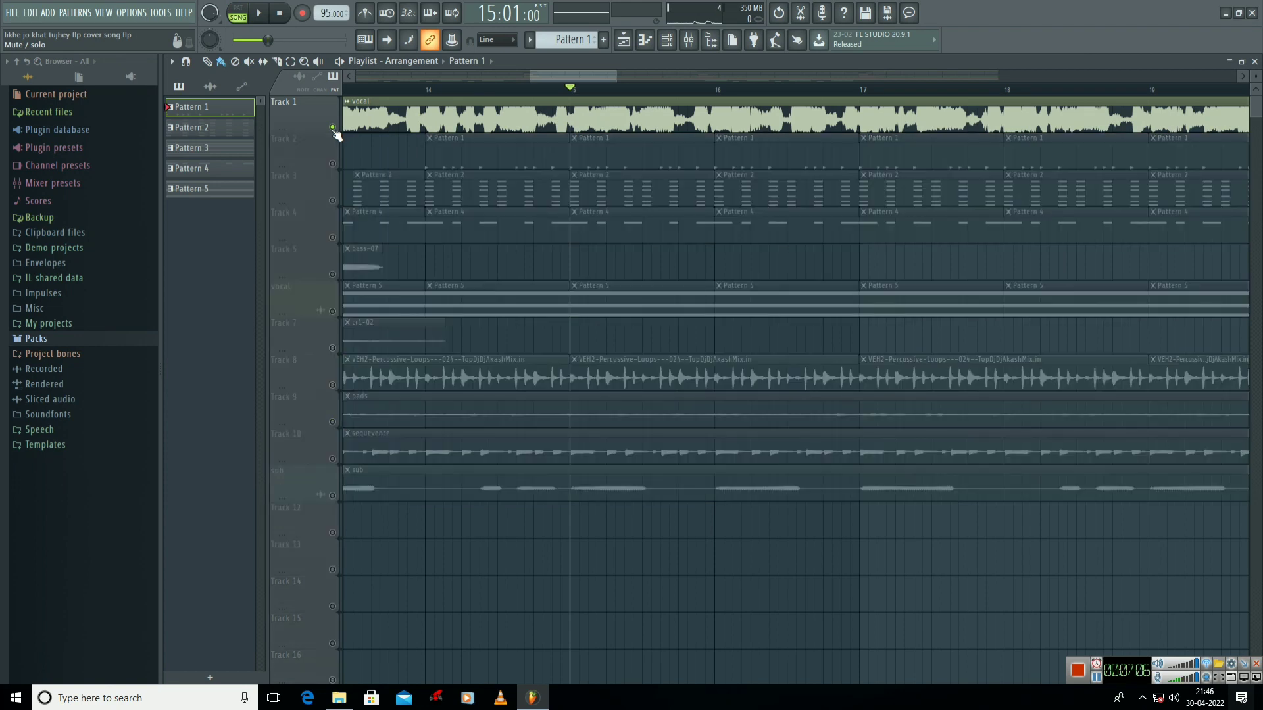
left_click(330, 164)
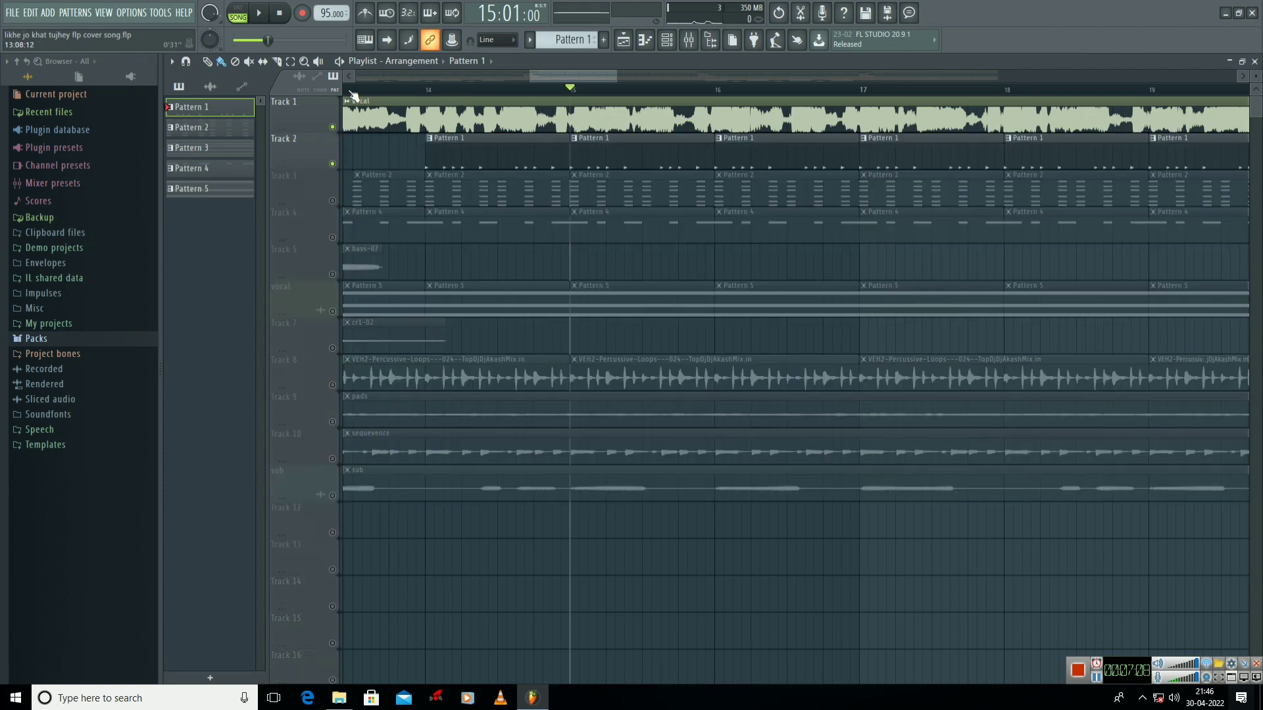
left_click(352, 94)
left_click(258, 13)
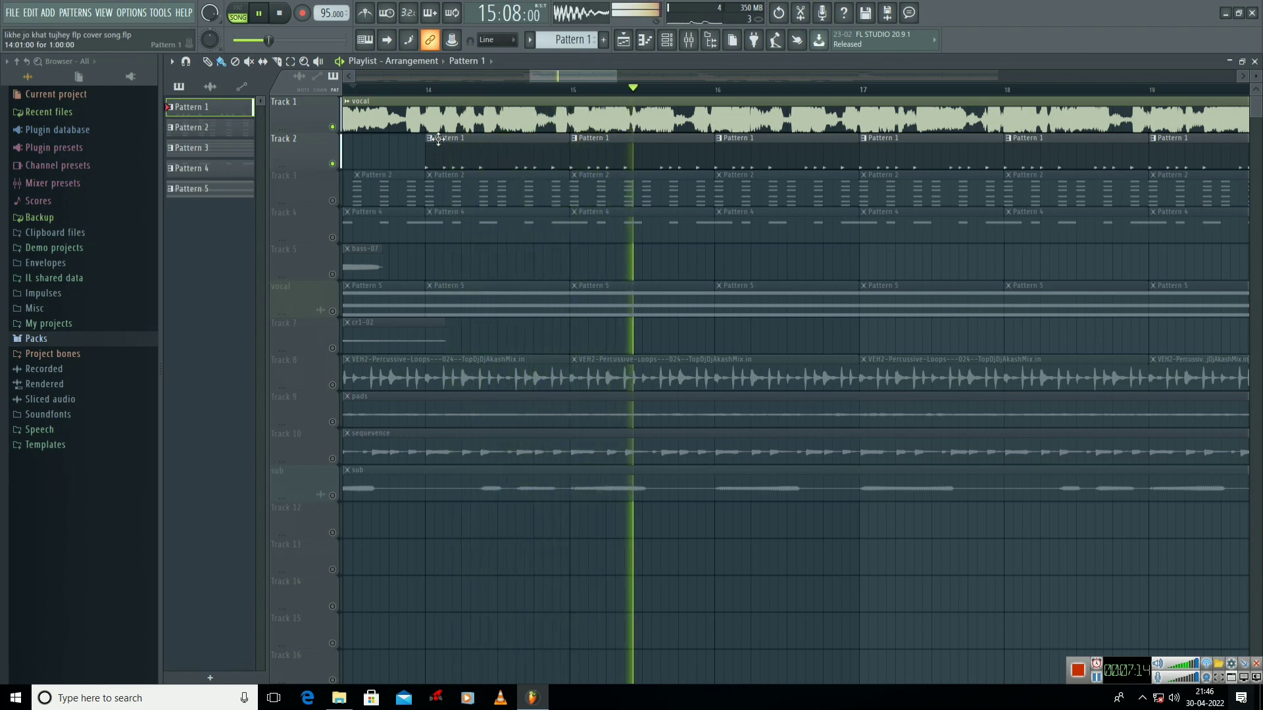
Unmute Tracks 3 to 10 and the sub track progressively during playback to layer the arrangement under the vocal.
left_click(332, 201)
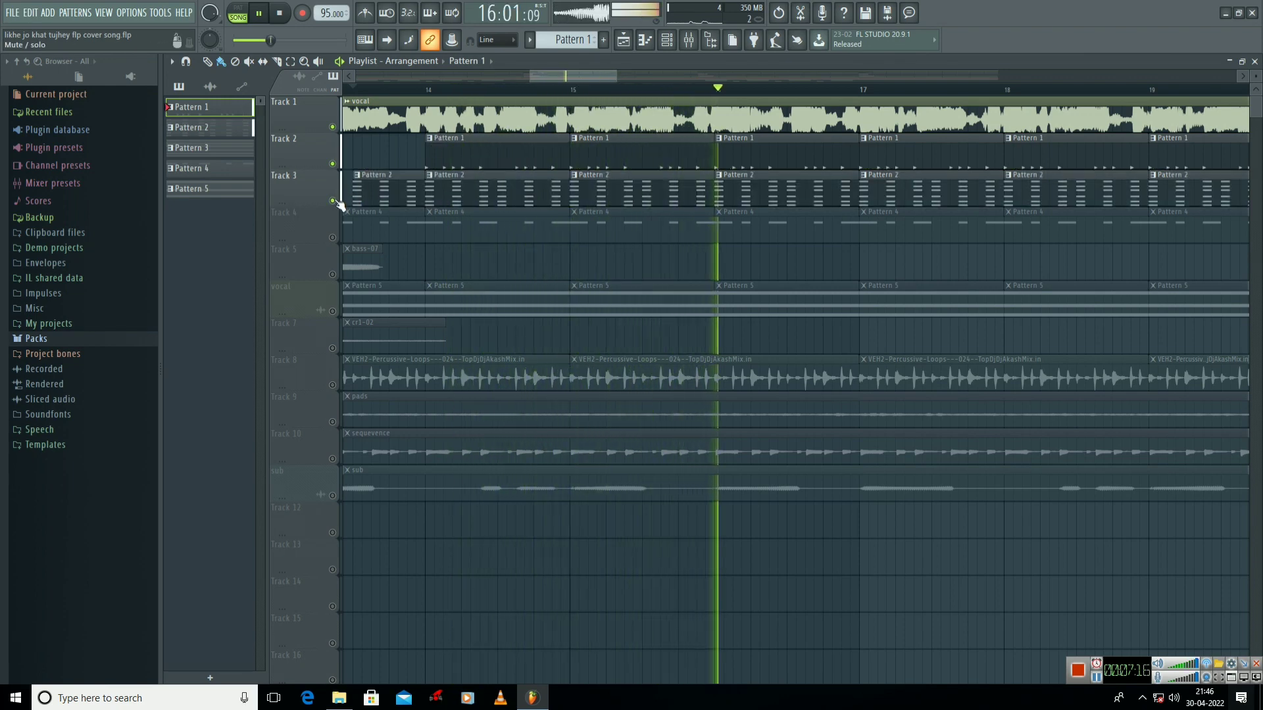
left_click(332, 238)
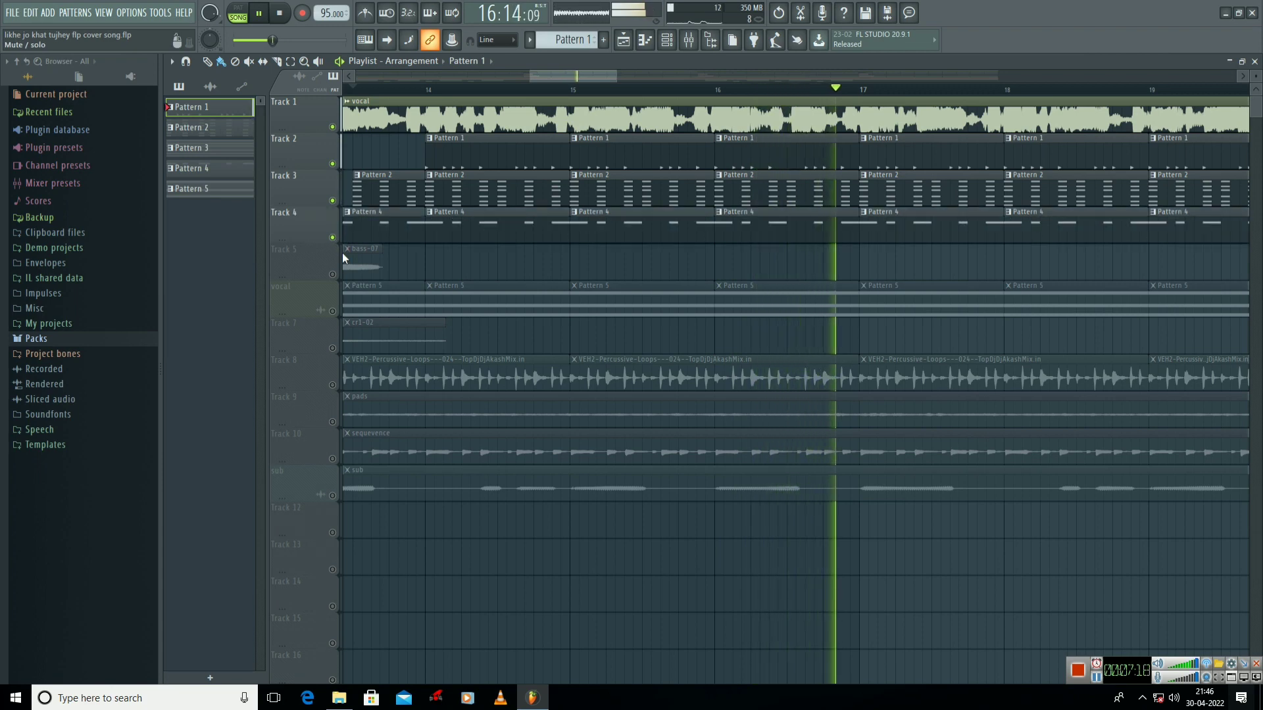
left_click(332, 311)
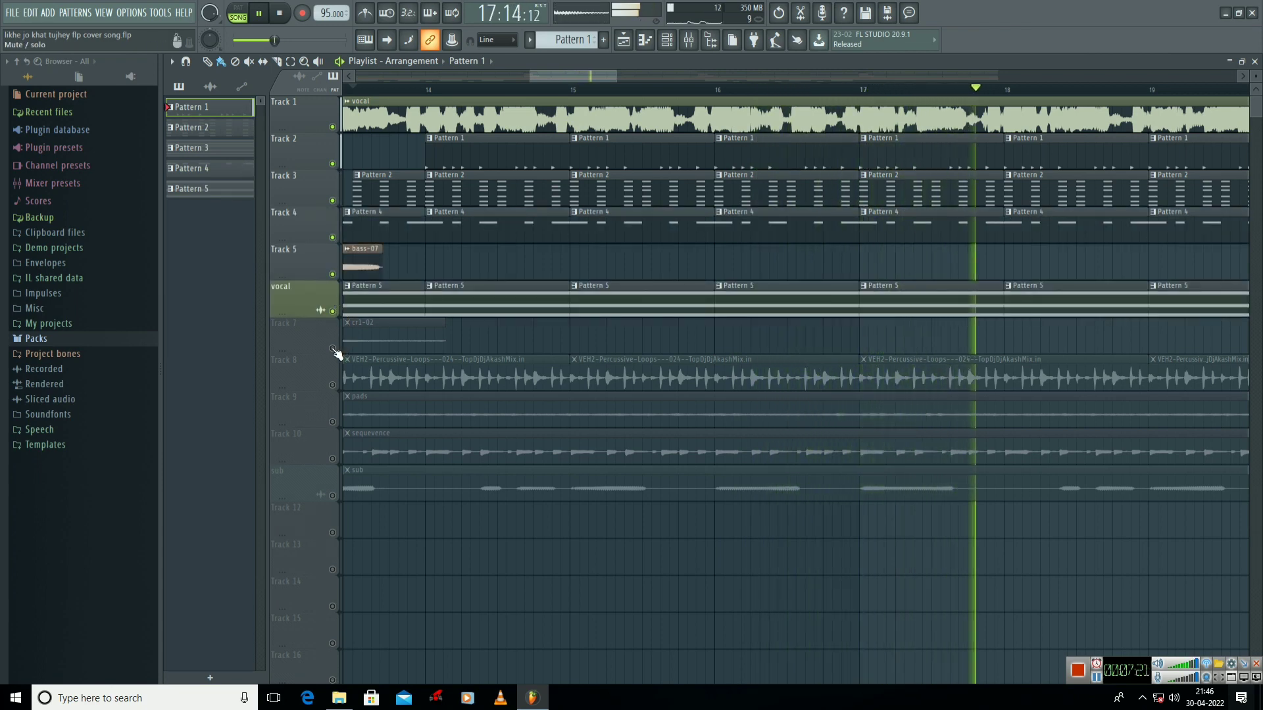
left_click(332, 348)
left_click(332, 384)
left_click(332, 422)
left_click(332, 458)
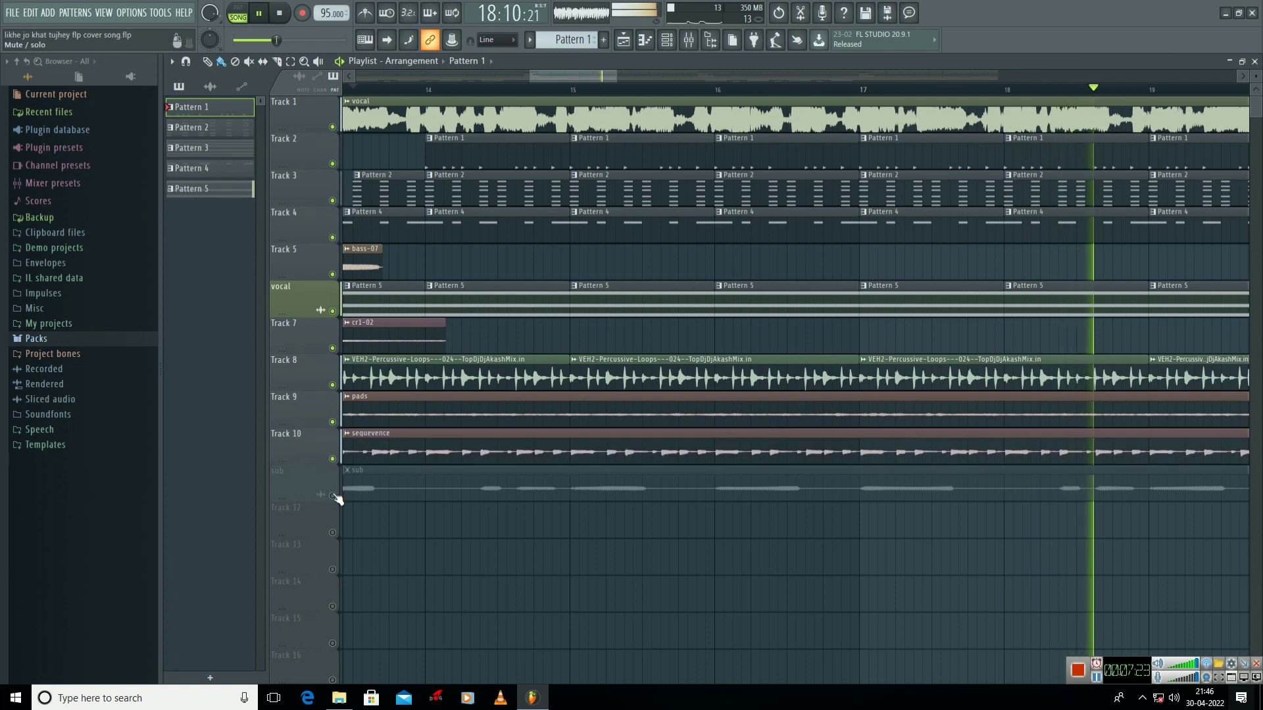
left_click(332, 495)
Restart song playback from bar 24 and unmute the bass clips on Tracks 12 and 13.
scroll(594, 75, "down", 2)
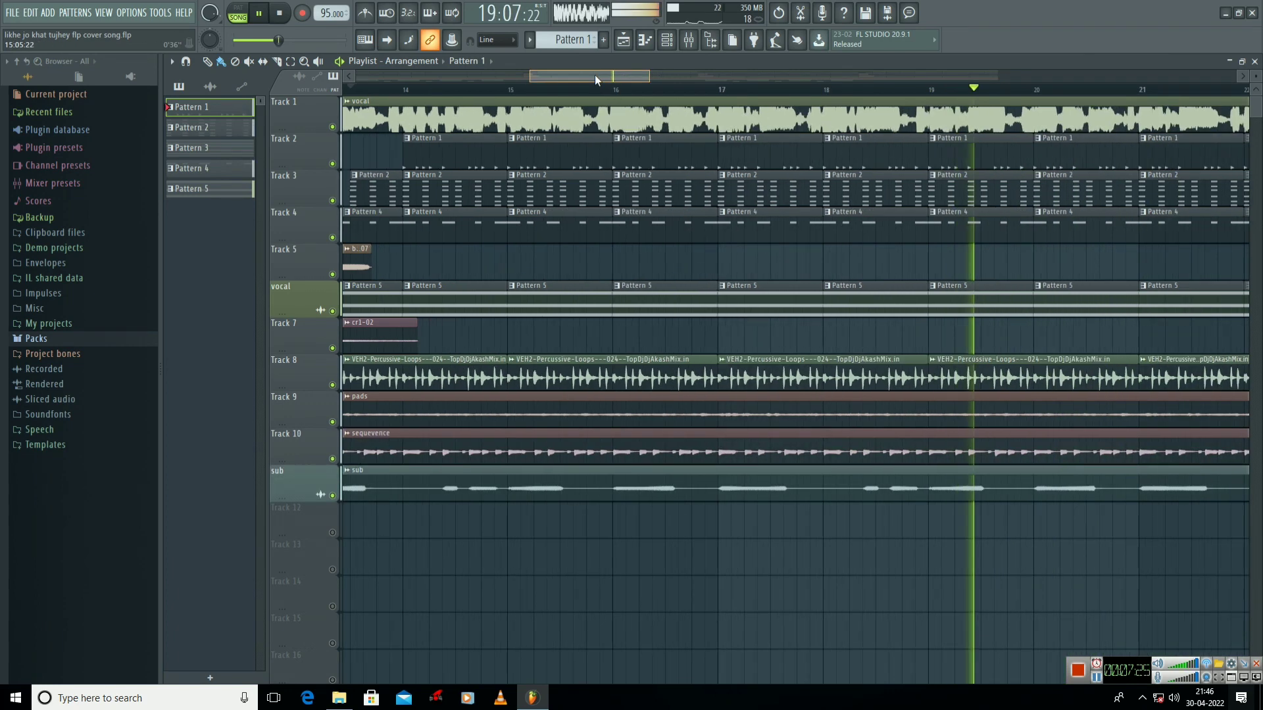
left_click_drag(594, 74, 698, 74)
key("space")
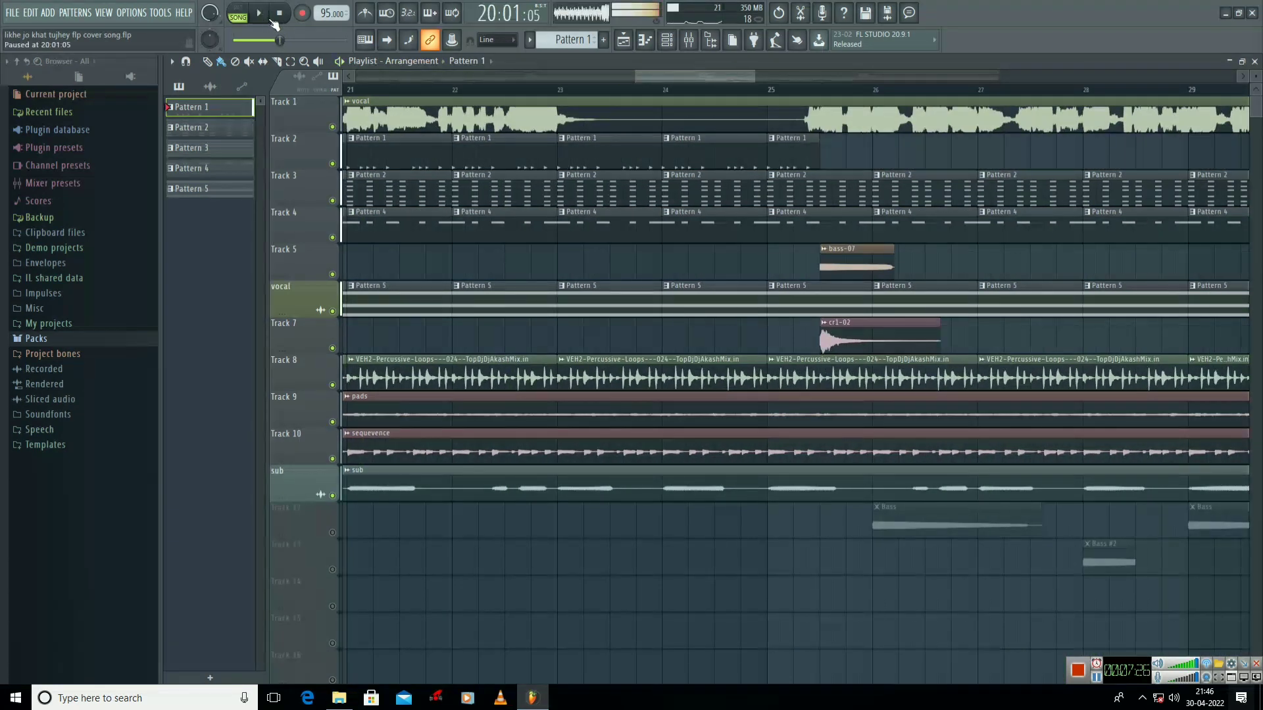
left_click(559, 90)
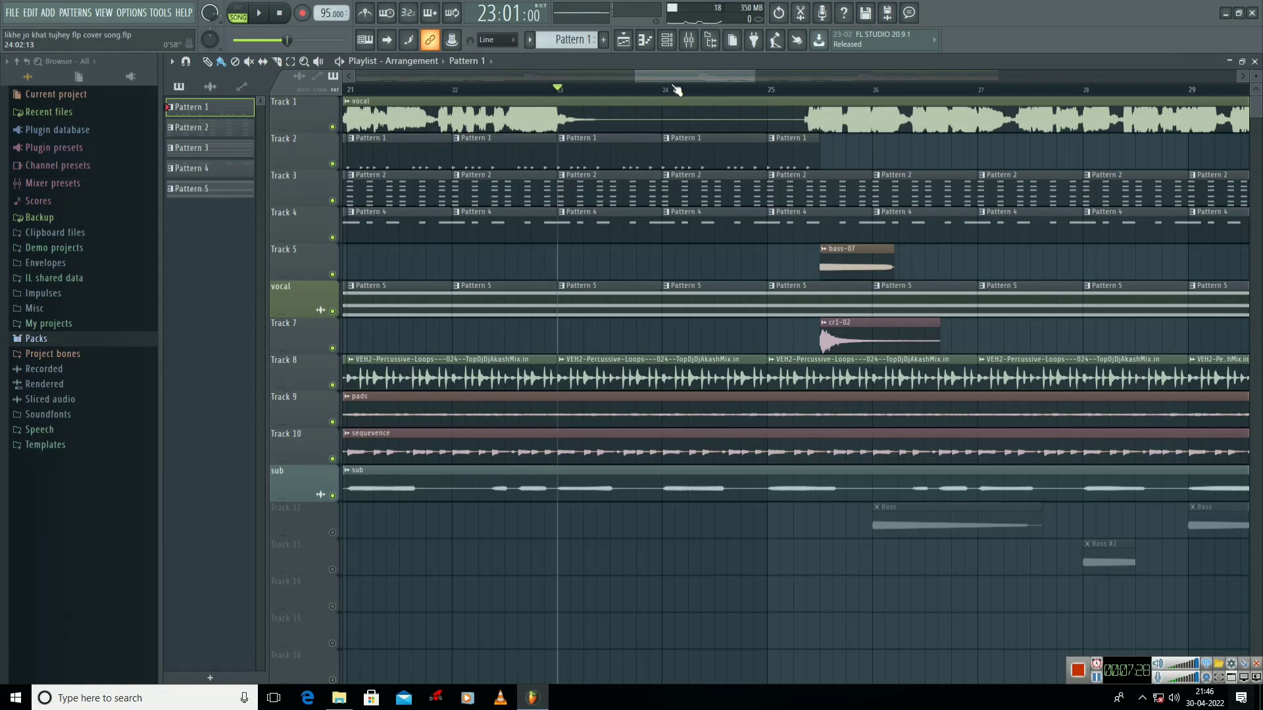
left_click_drag(672, 77, 697, 74)
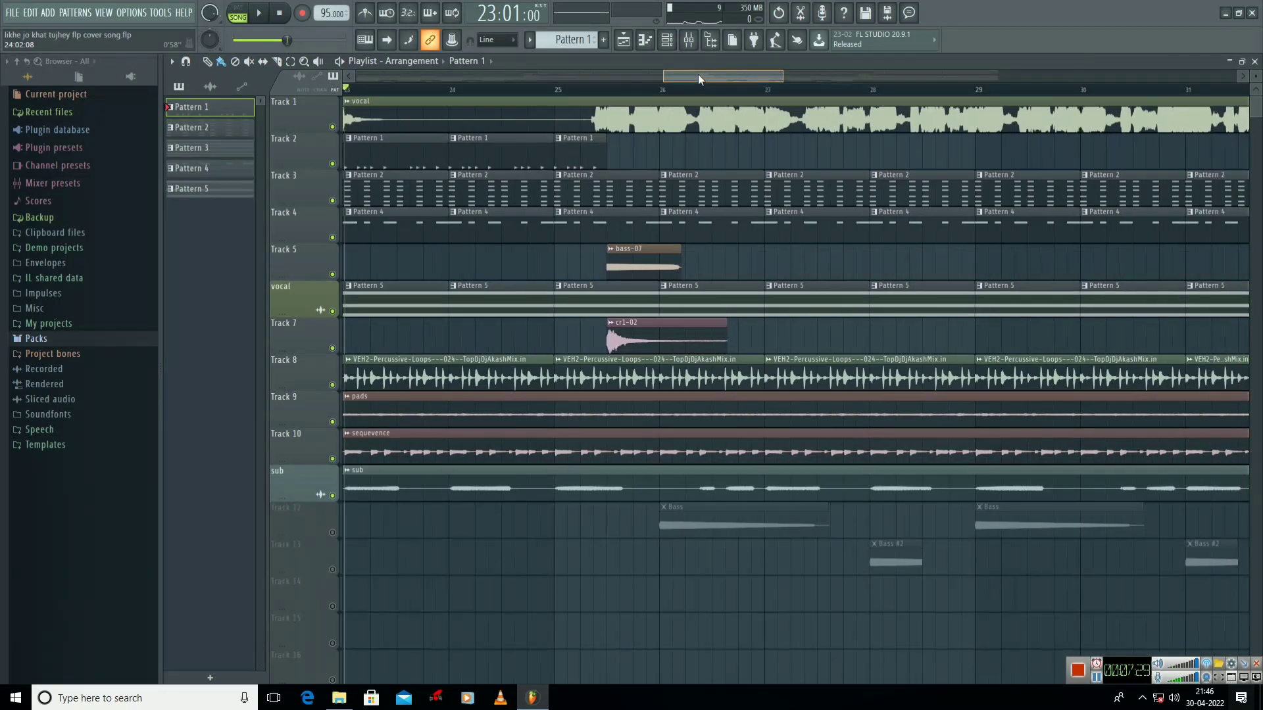
left_click(453, 93)
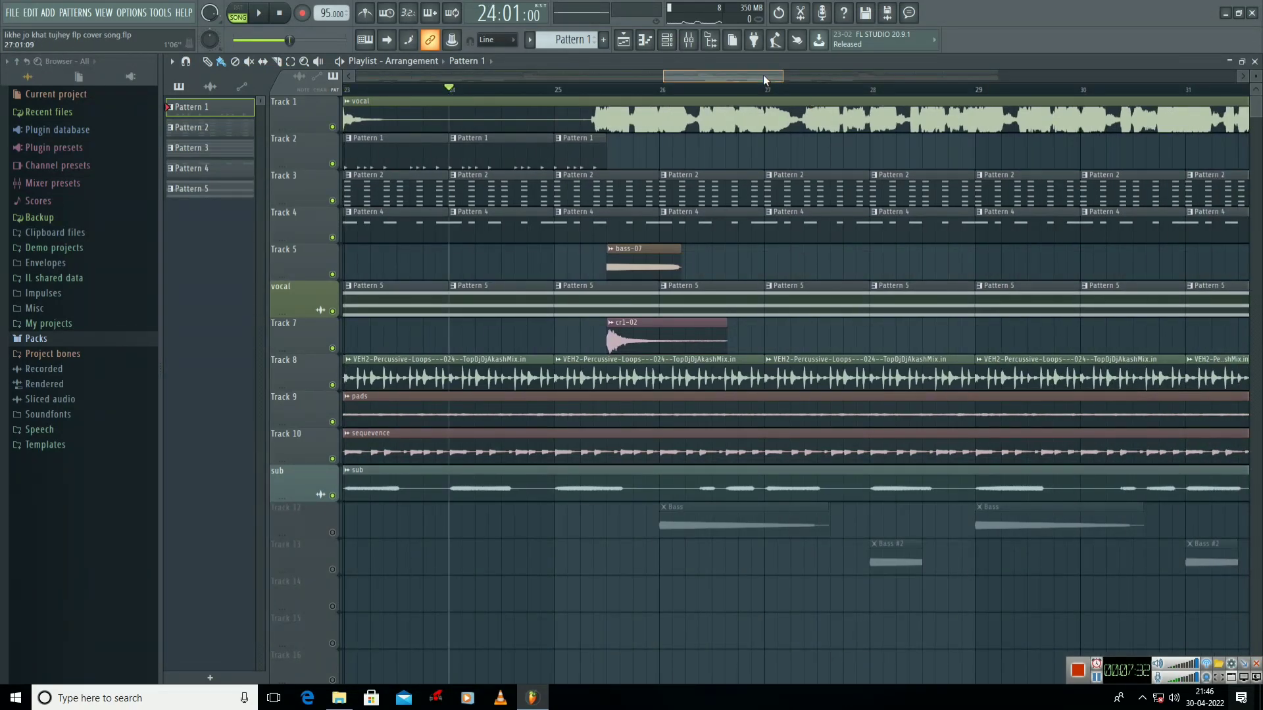
key("space")
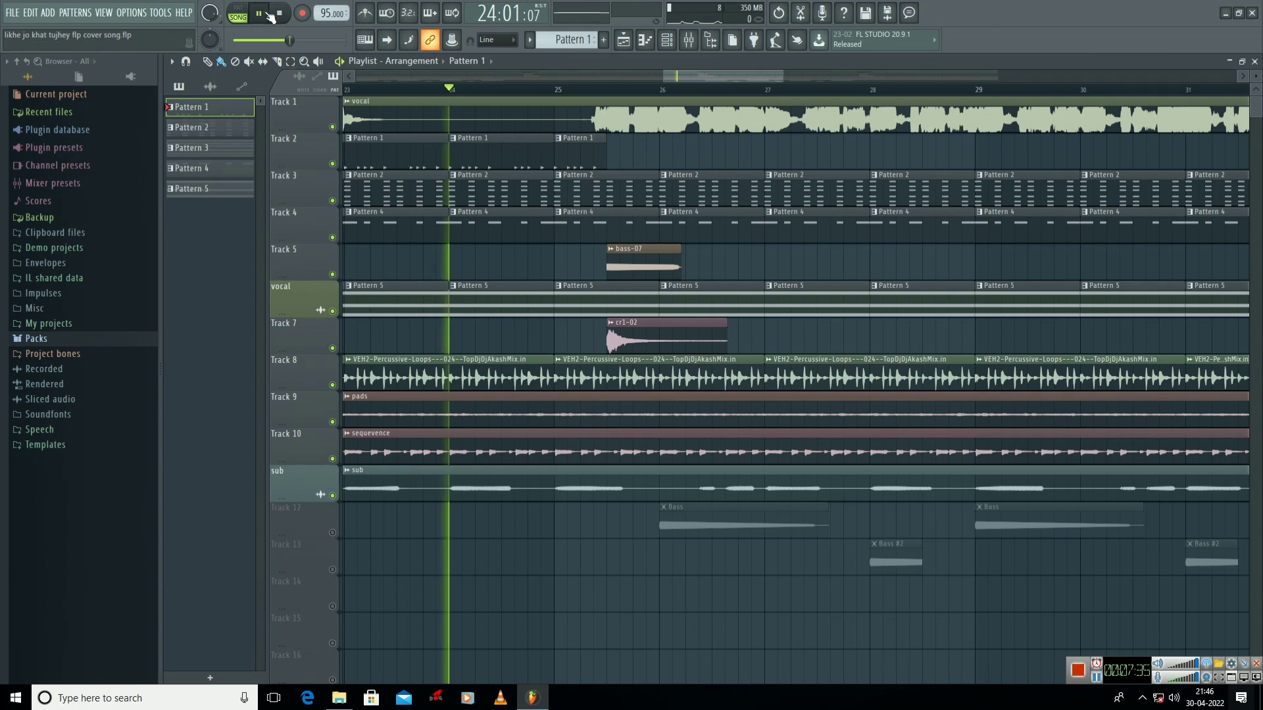
left_click(332, 533)
left_click(332, 570)
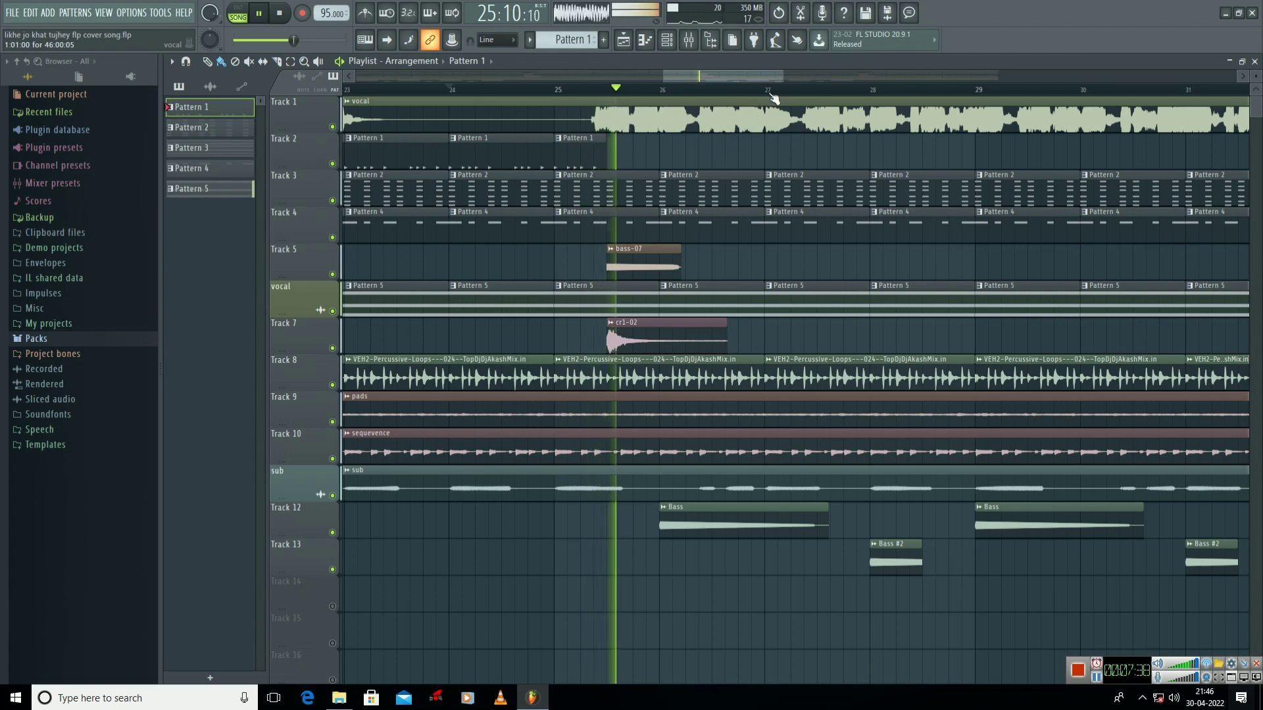
Follow the song's playback along the playlist from bar 25 towards the last clips, examining which clips enter in each section.
scroll(762, 77, "down", 2)
scroll(769, 77, "up", 2)
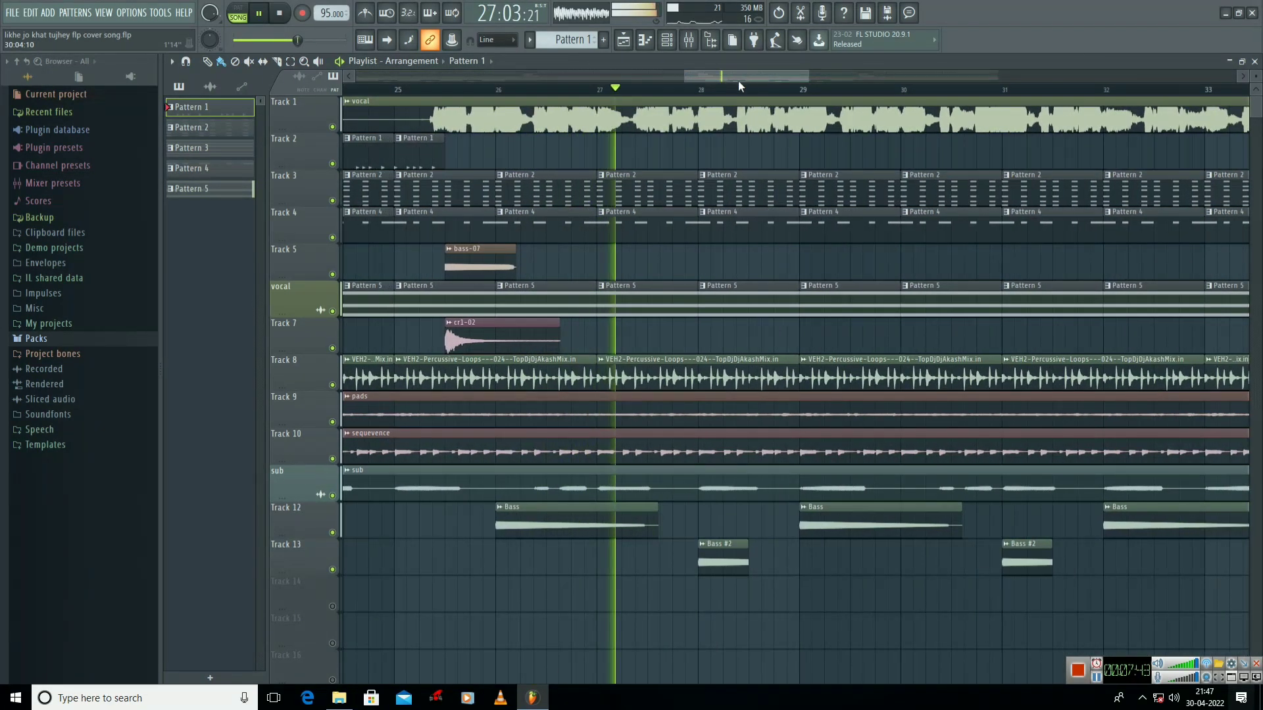
mouse_move(738, 80)
left_mouse_down()
mouse_move(841, 77)
mouse_move(740, 78)
left_mouse_up()
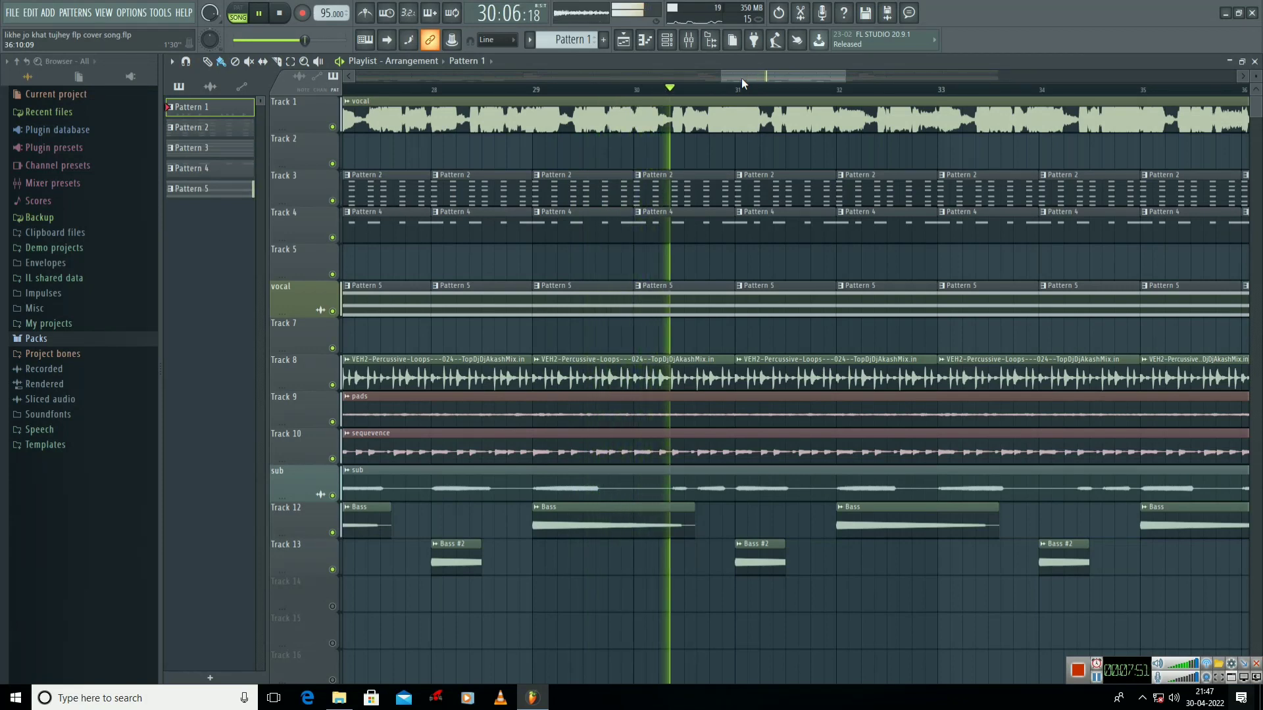
left_click_drag(741, 78, 782, 81)
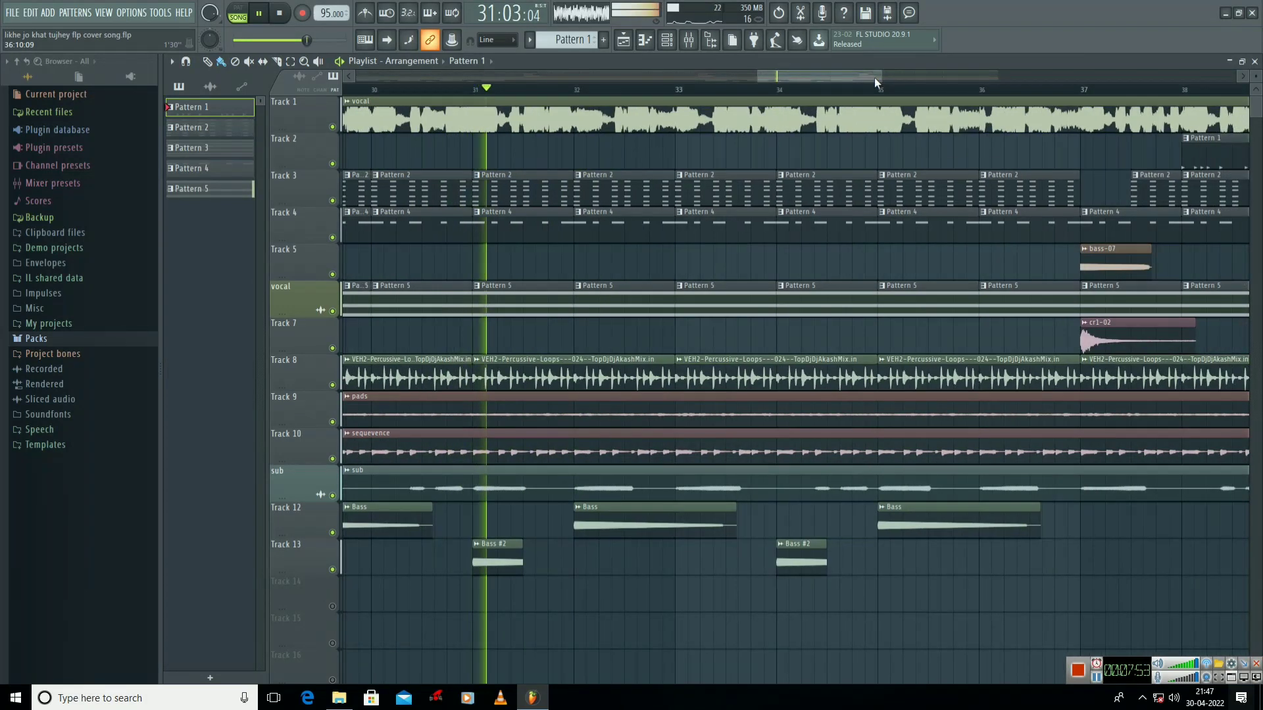
left_click_drag(882, 75, 887, 75)
scroll(856, 73, "down", 2)
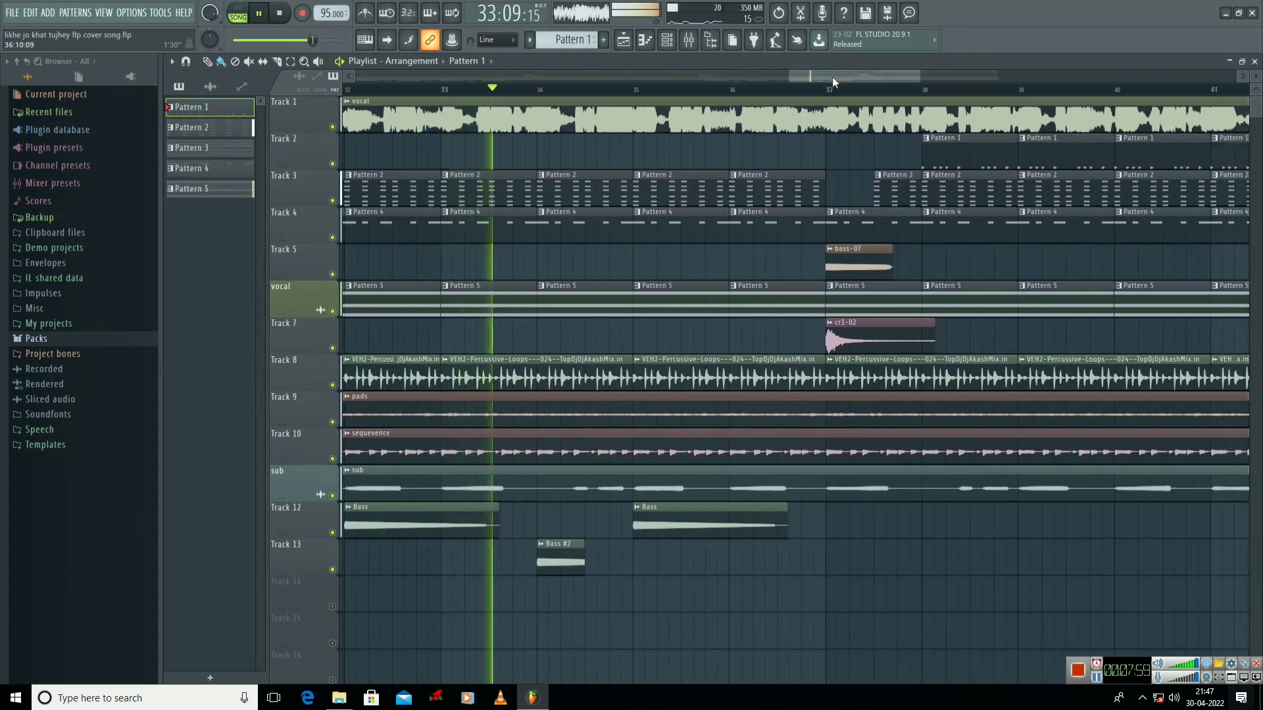
scroll(831, 77, "down", 2)
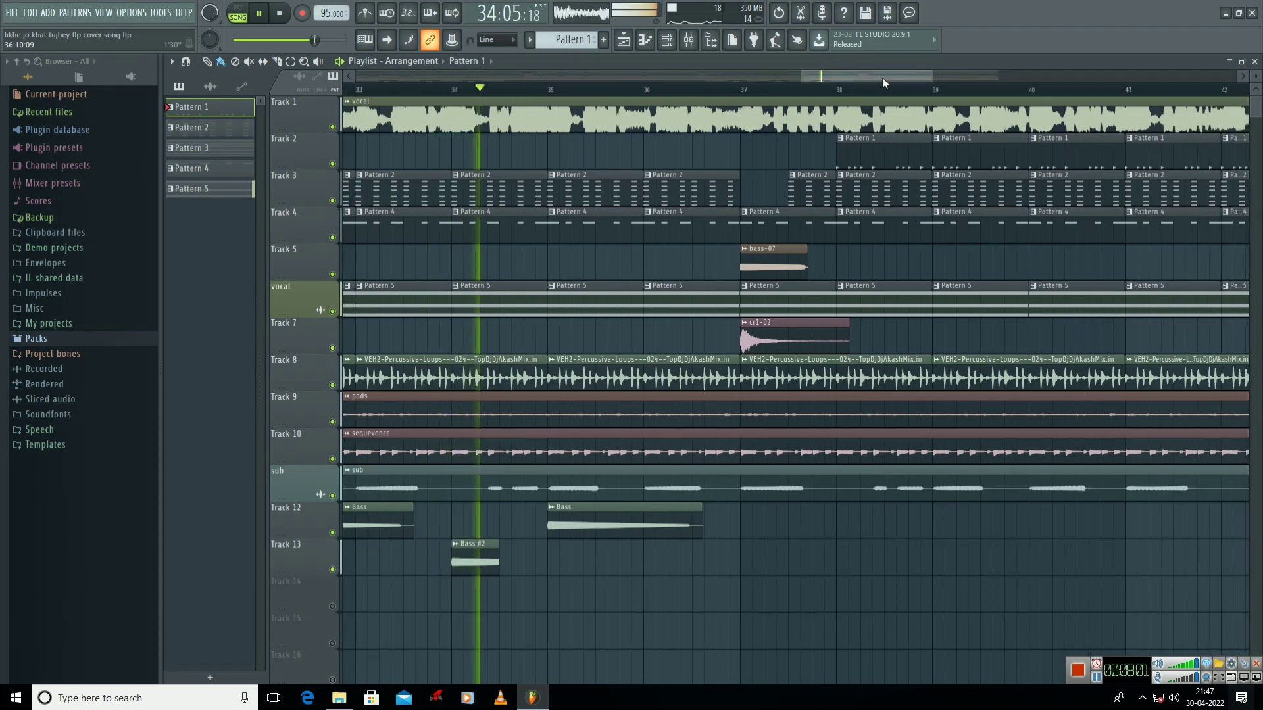
left_click_drag(906, 76, 933, 76)
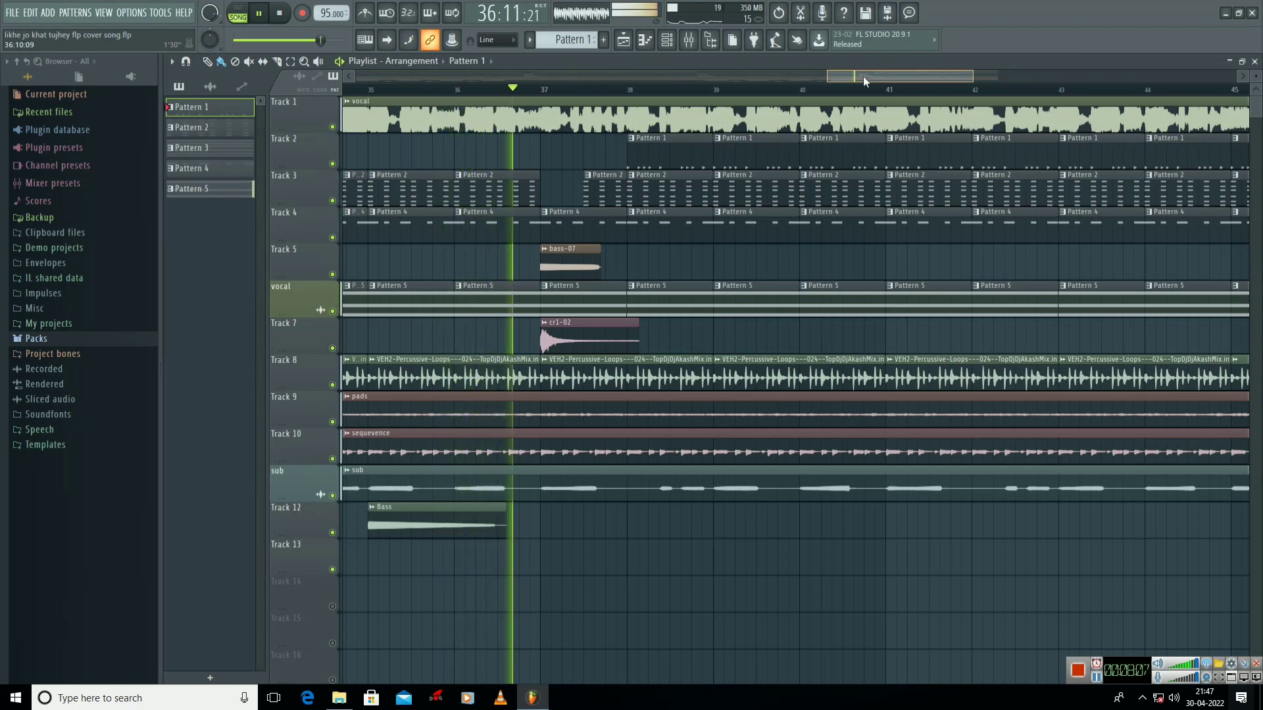
left_click_drag(863, 76, 878, 74)
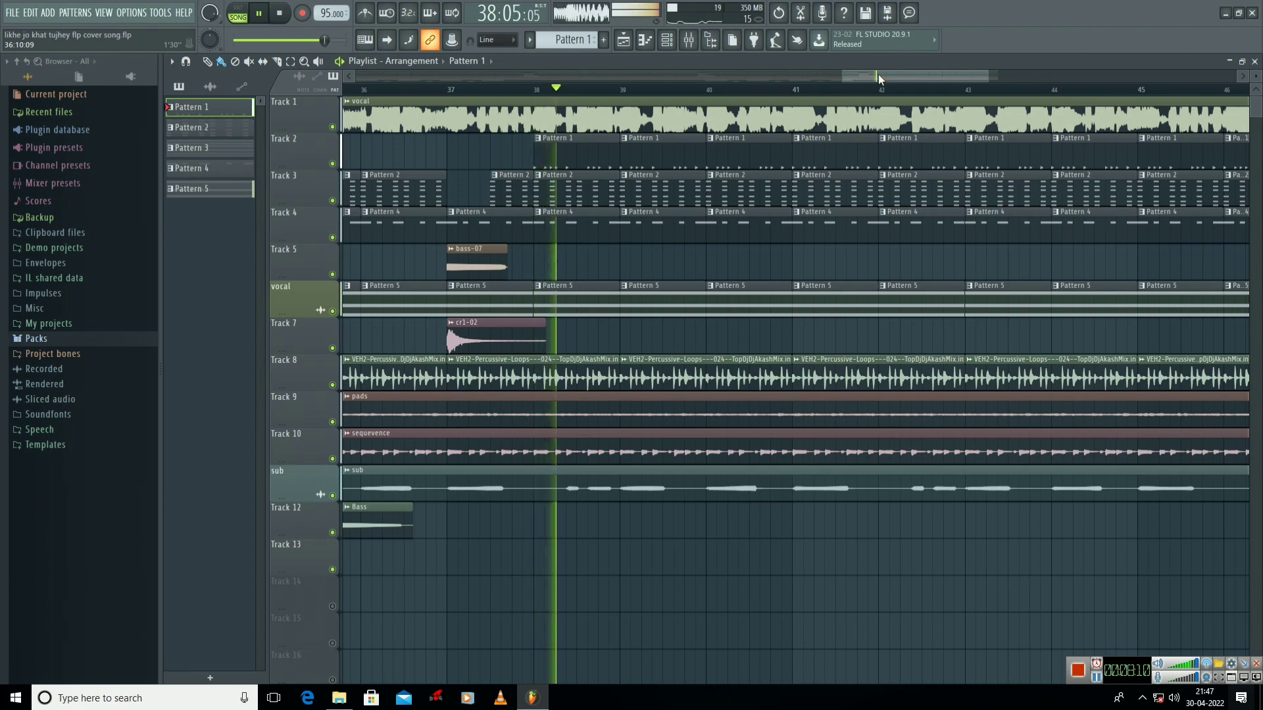
left_click_drag(878, 73, 895, 74)
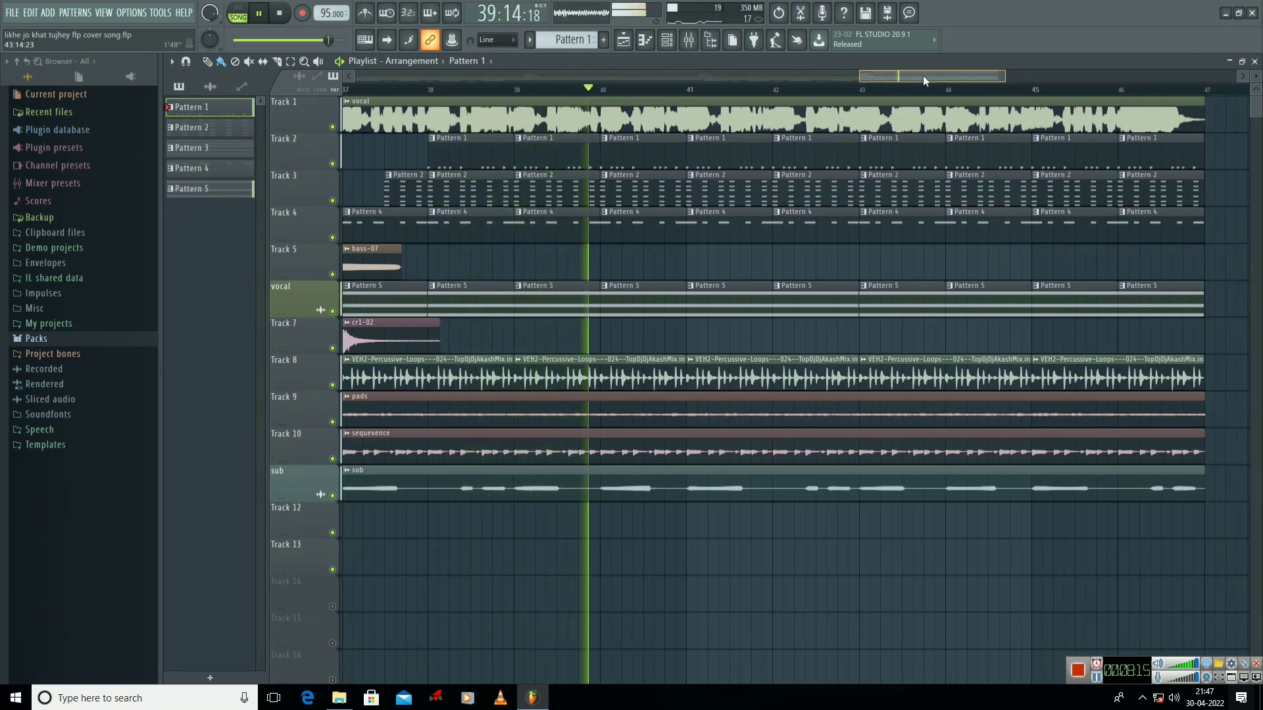
Show the whole arrangement against its closing bars while it plays, and stop playback near the song's end.
left_click_drag(922, 76, 356, 78)
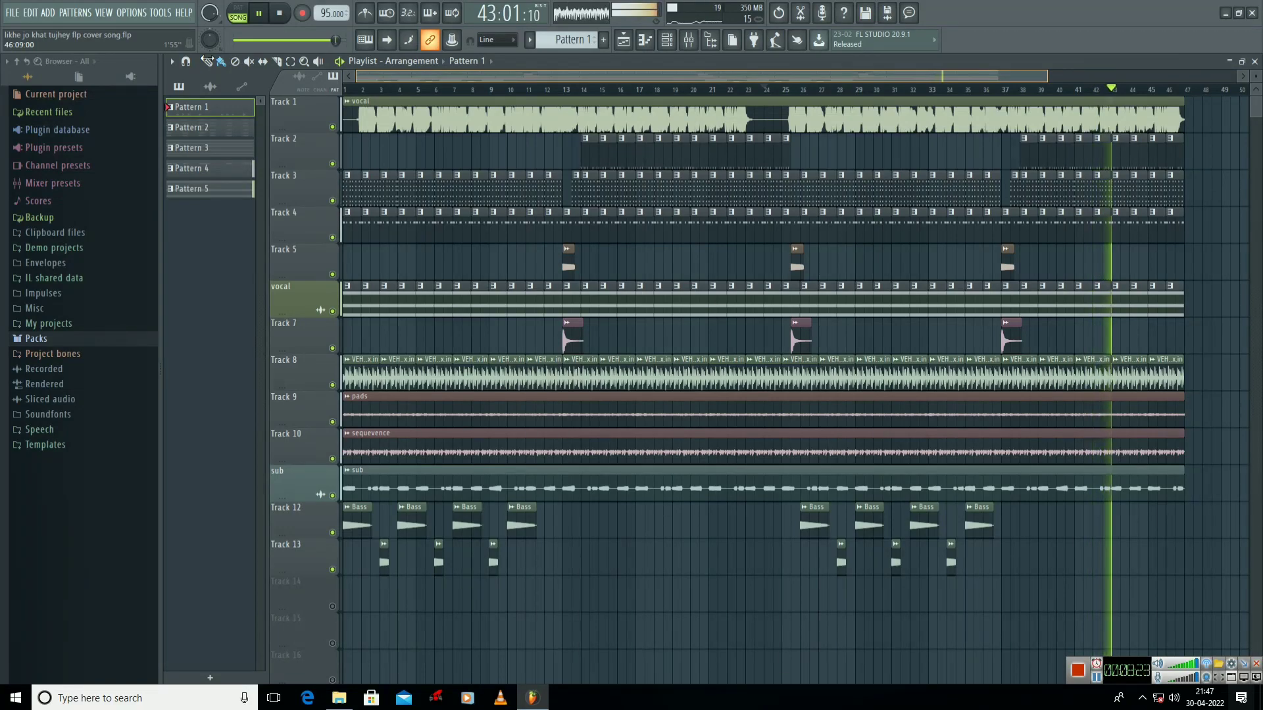
left_click_drag(356, 77, 924, 83)
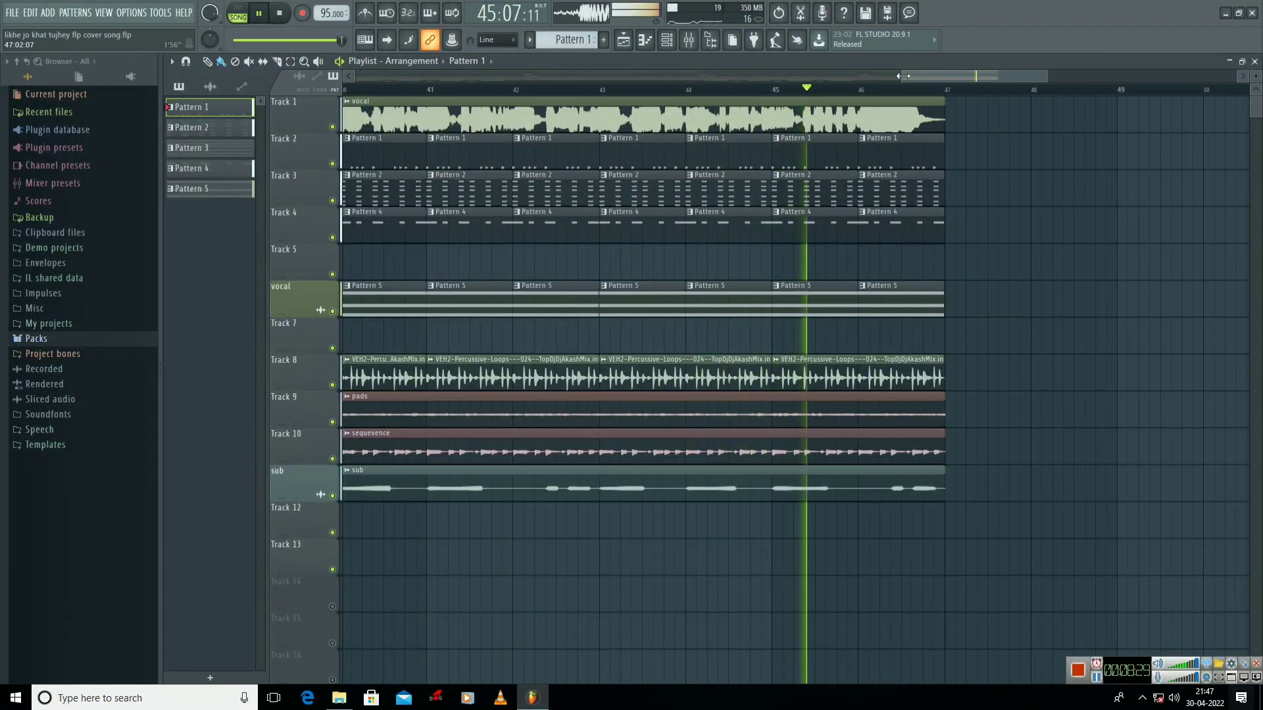
left_click_drag(913, 77, 356, 77)
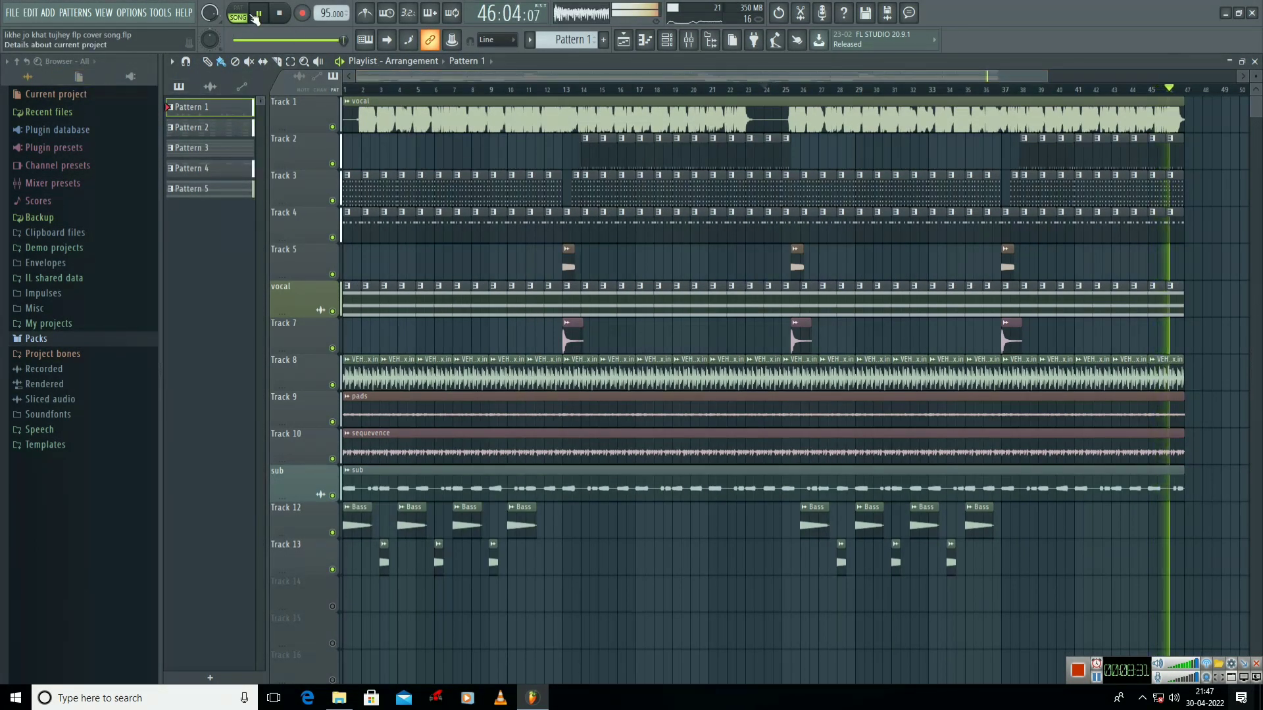
left_click(261, 14)
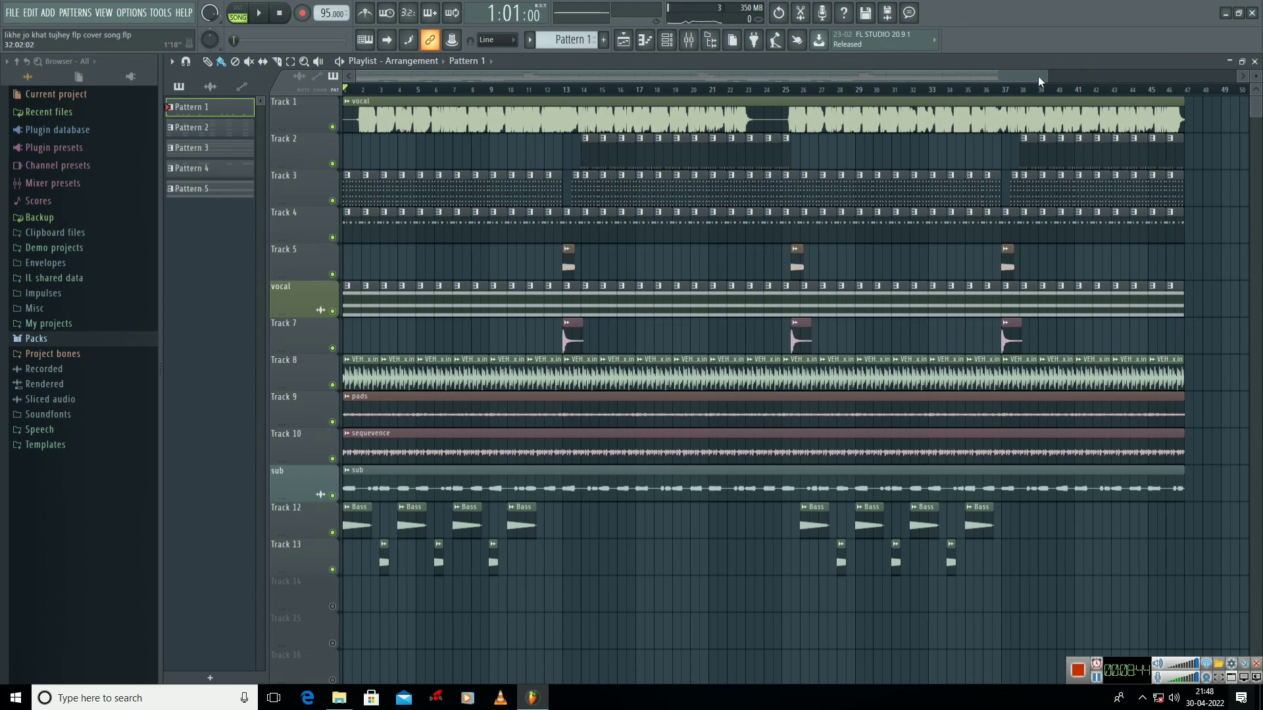
Fit the full 46-bar arrangement in the playlist and save the project.
left_click_drag(1048, 75, 932, 81)
key("ctrl+s")
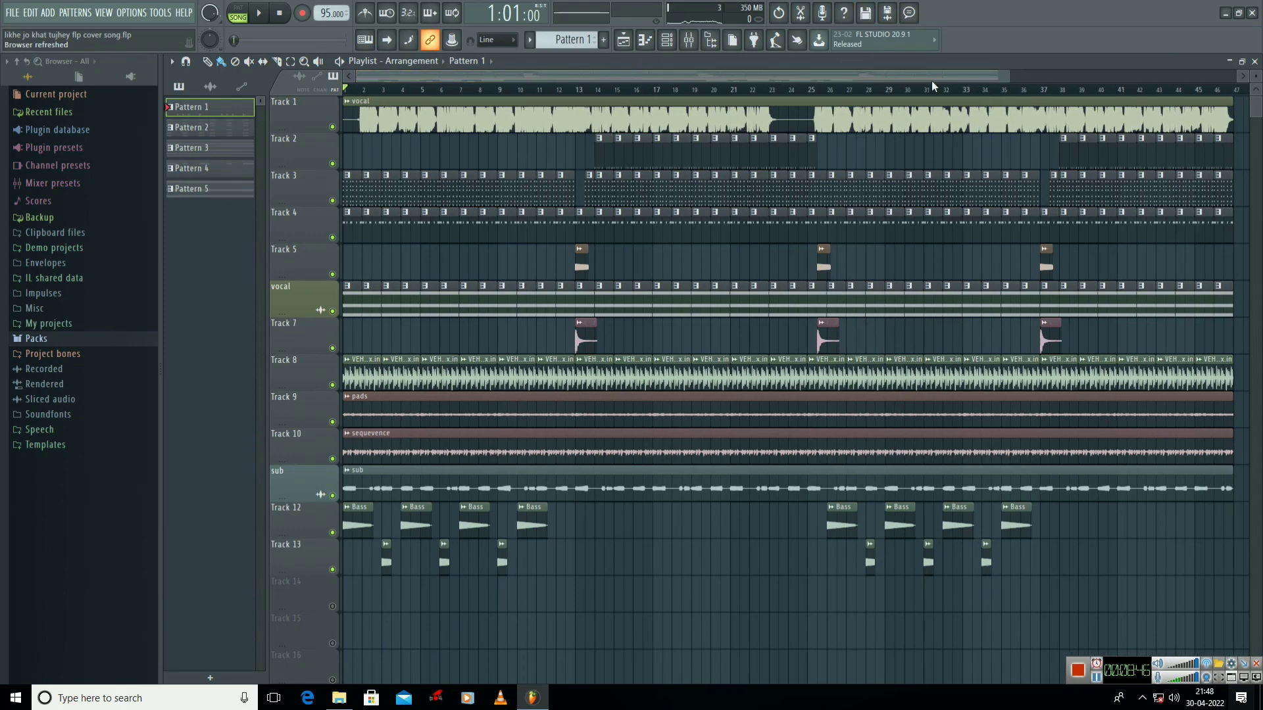